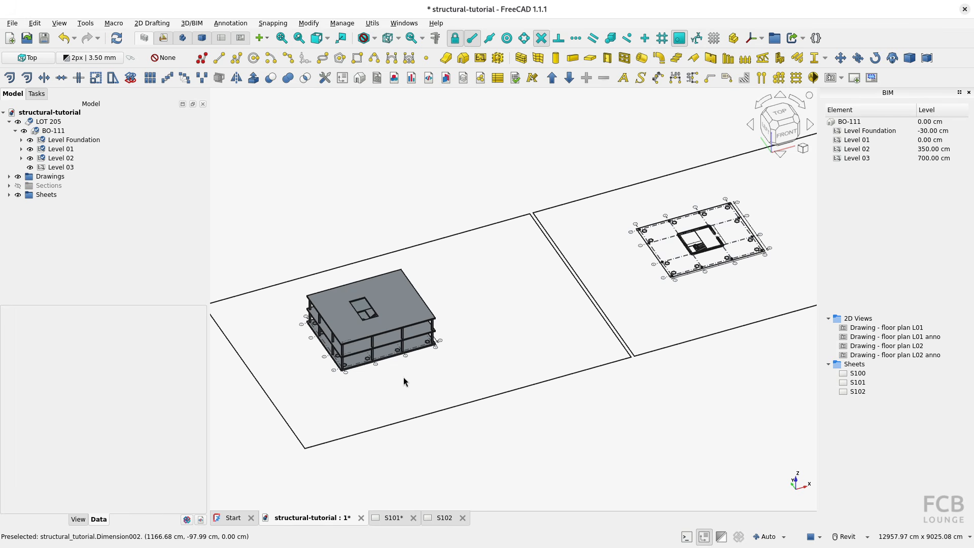
Switch to the reference PDF, examine the Section A-A sheet S301, and return to the model.
key(alt+Tab)
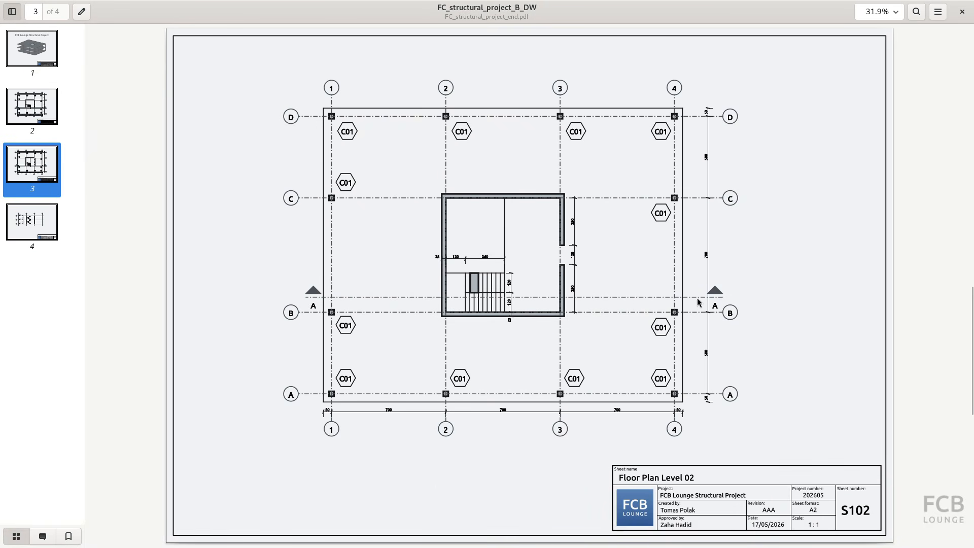
click(32, 223)
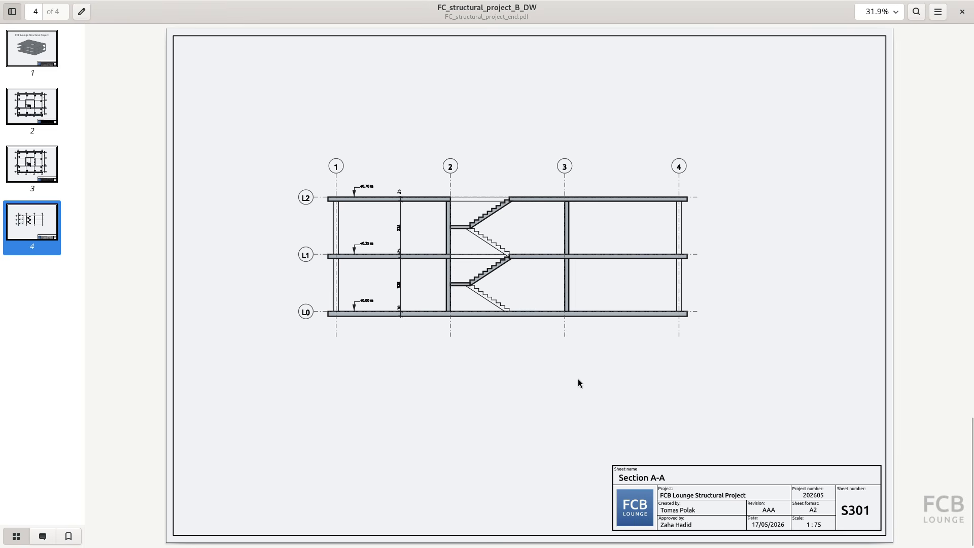
key(alt+Tab)
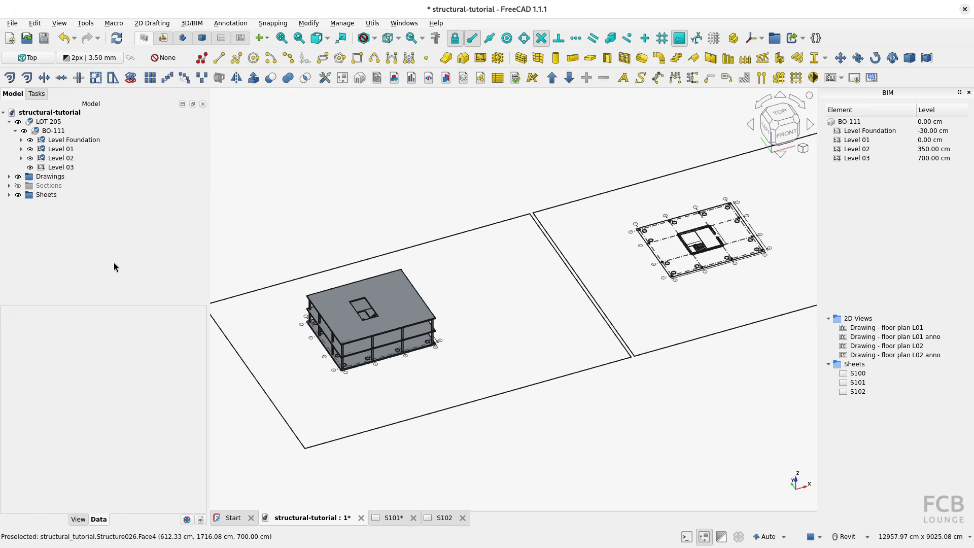
Hide the Drawings group and create a section plane that includes the building BO-111.
click(17, 178)
scroll(401, 356, up, 5)
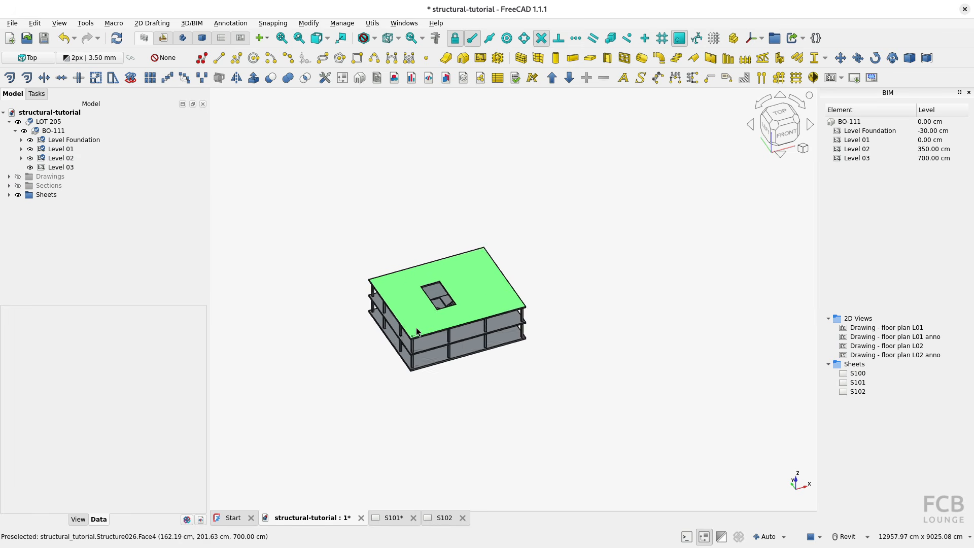
shift+middle_drag(352, 366, 442, 357)
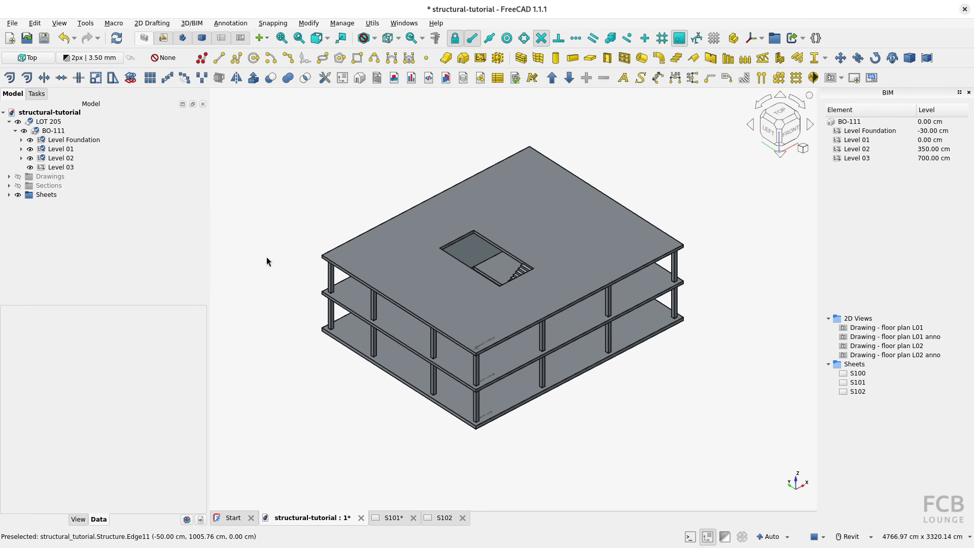
click(49, 133)
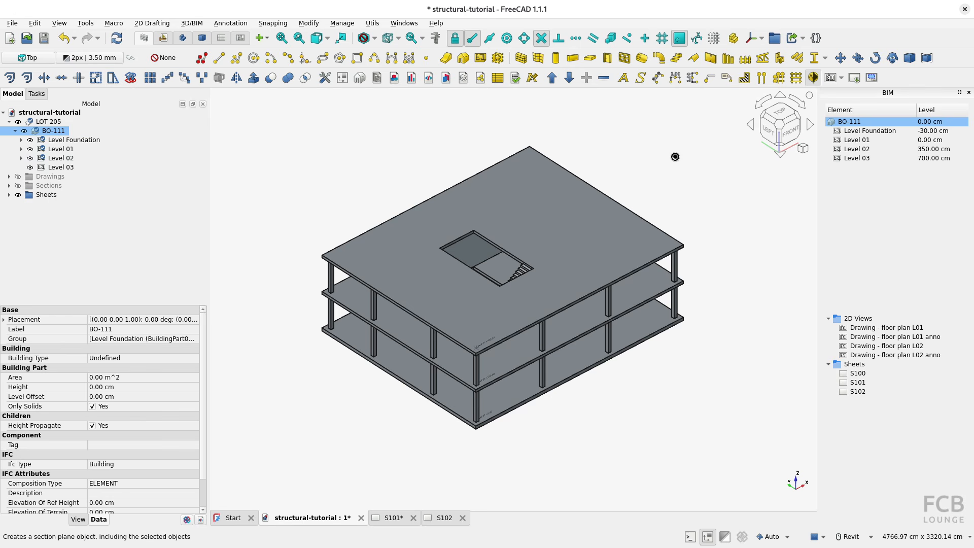
click(385, 336)
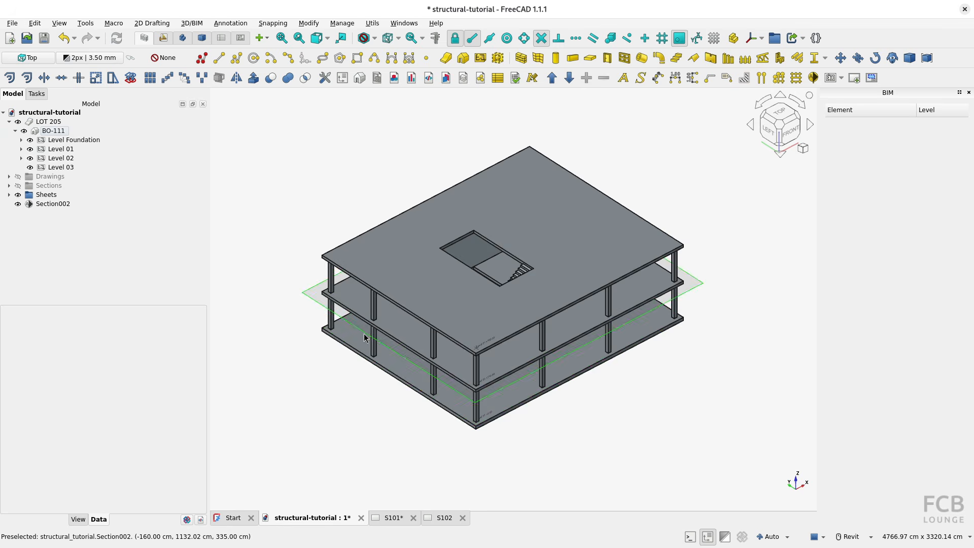
Rename the new section plane as Section A-A.
shift+middle_drag(364, 334, 387, 314)
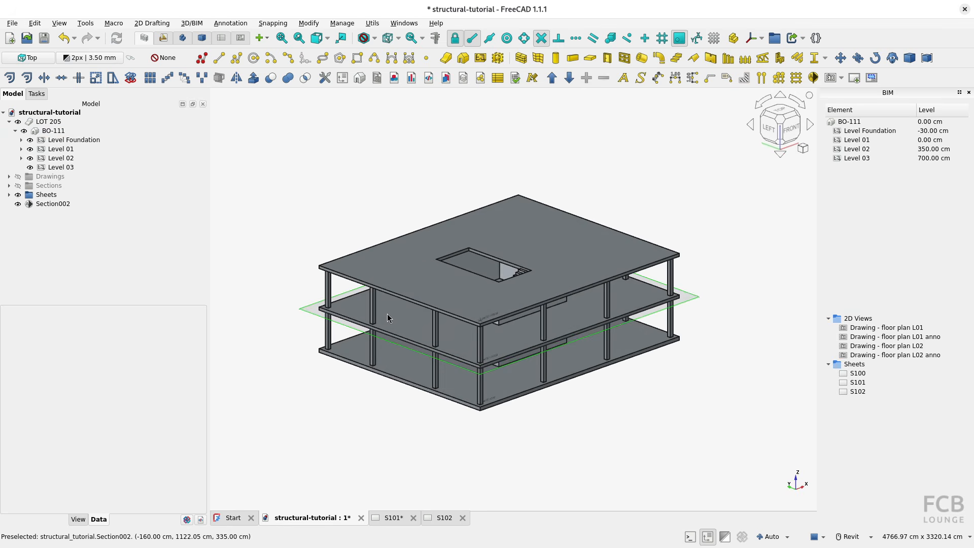
click(54, 204)
click(55, 205)
key(End)
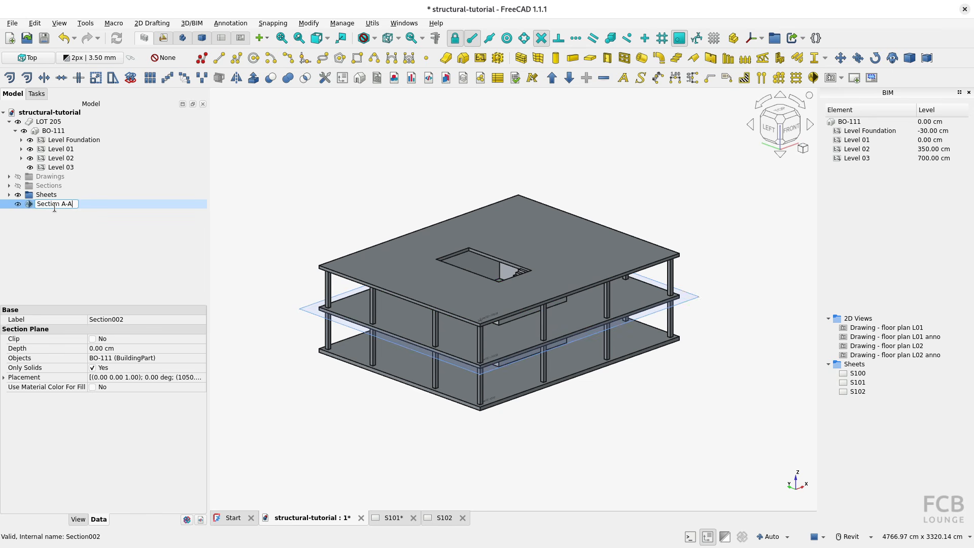
key(Return)
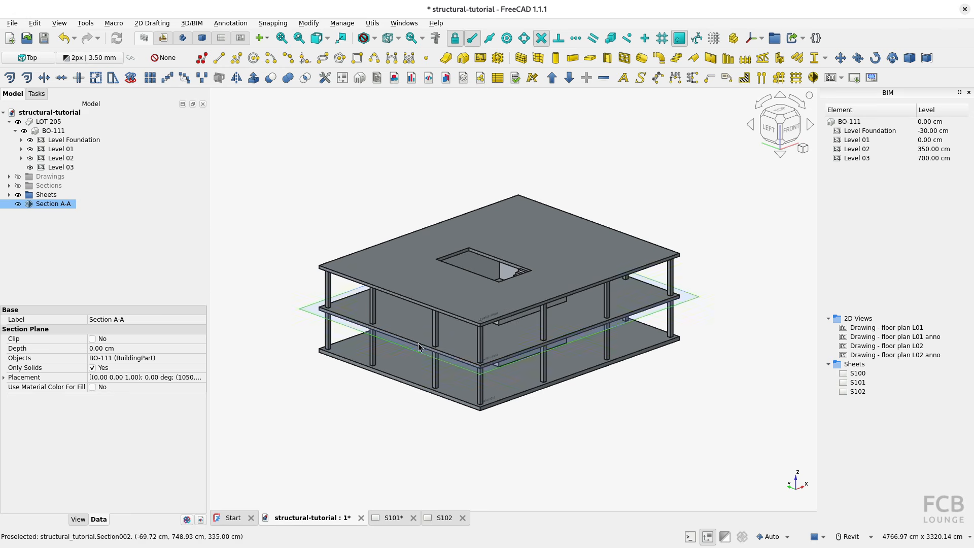
Rotate the Section A-A plane 90° about the X axis so it cuts the building vertically.
click(307, 309)
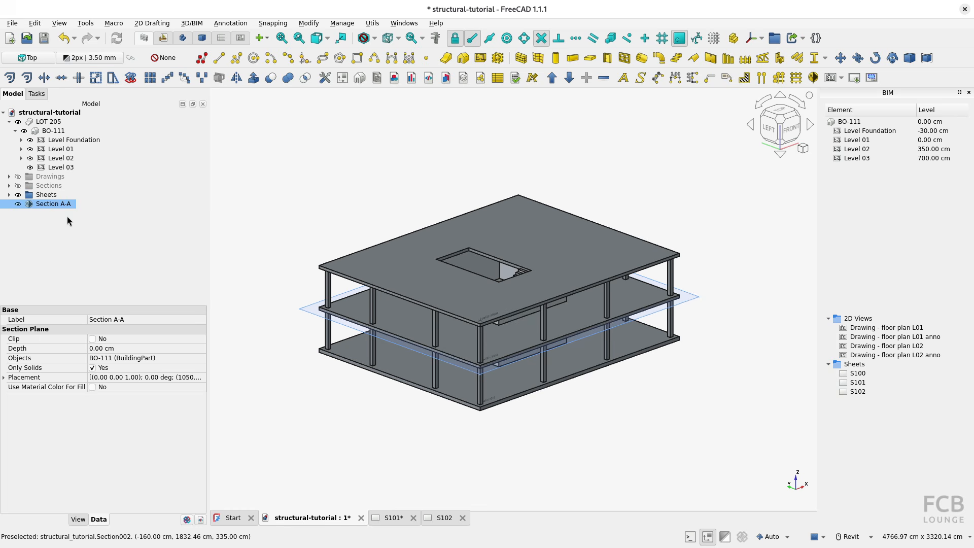
double_click(53, 205)
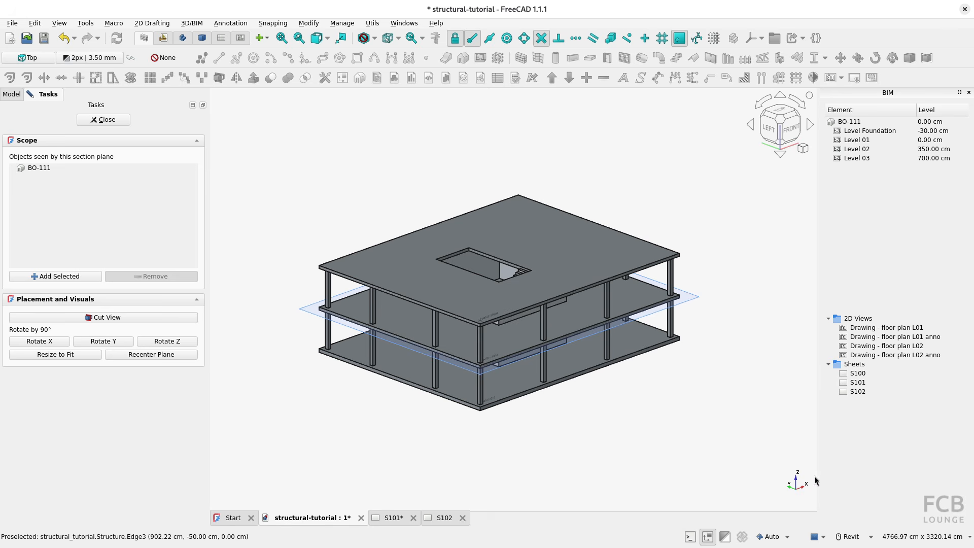
click(46, 344)
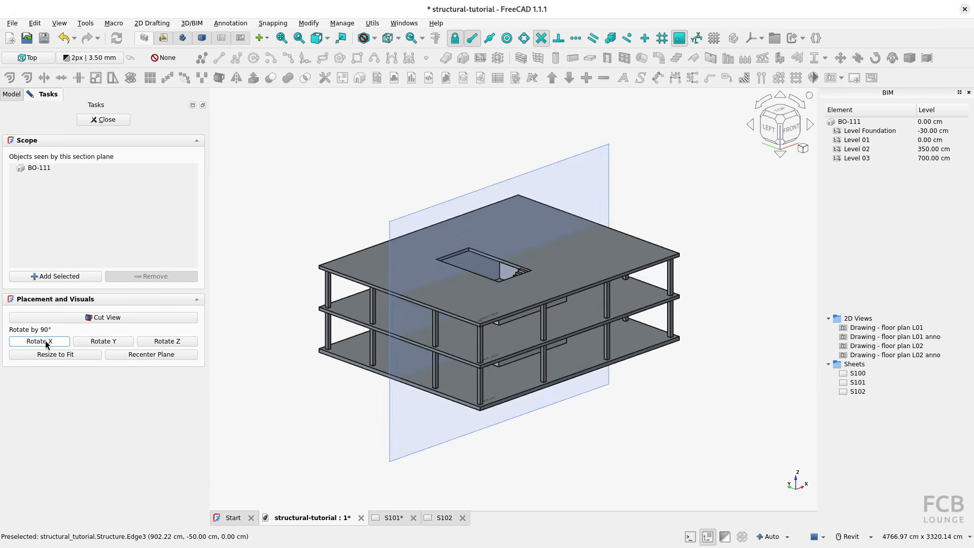
click(96, 122)
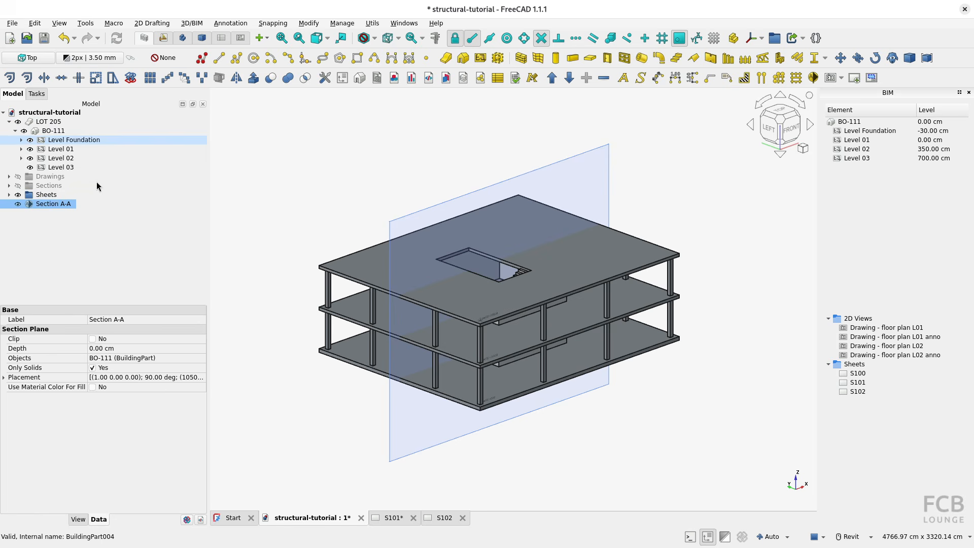
Set the arrow size of the Section A-A plane to 250 cm.
click(78, 520)
click(117, 350)
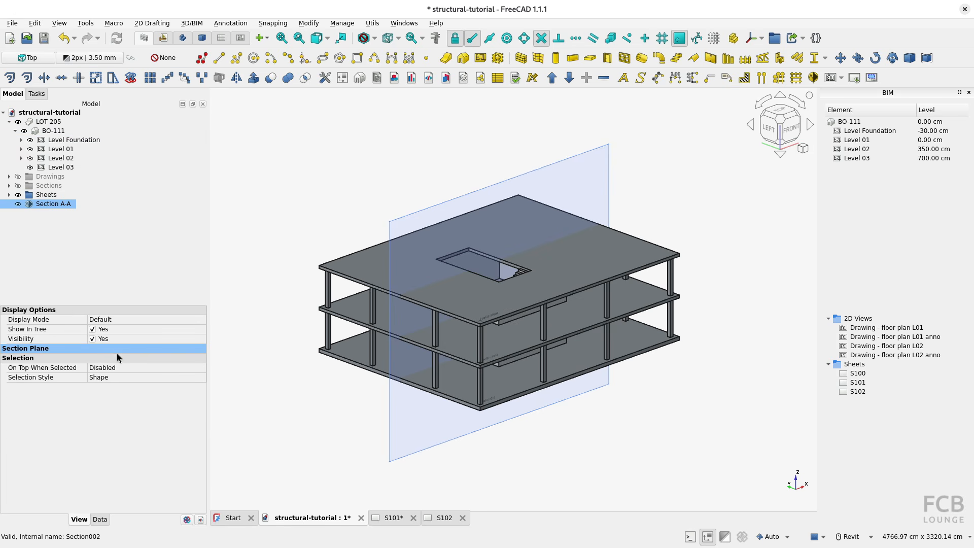
click(115, 351)
click(113, 358)
text(2)
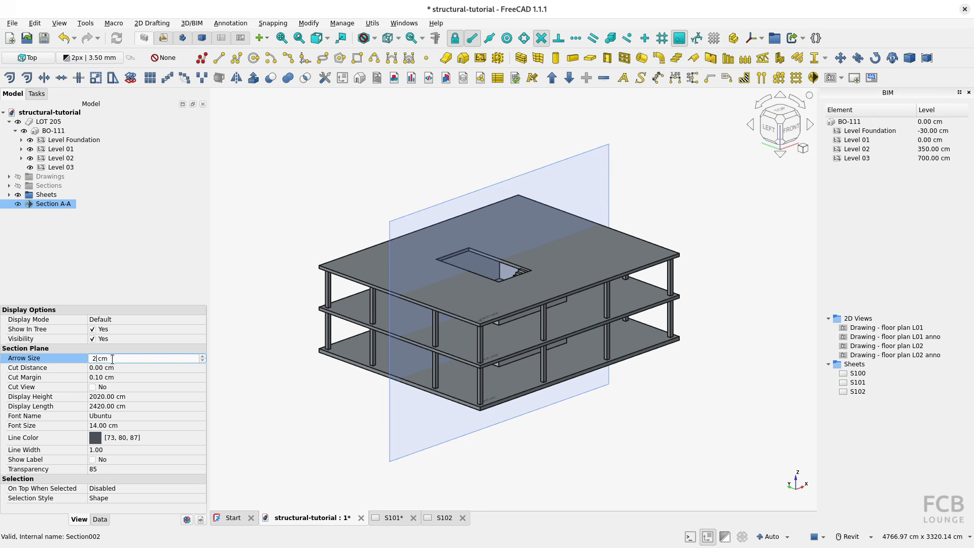
text(50)
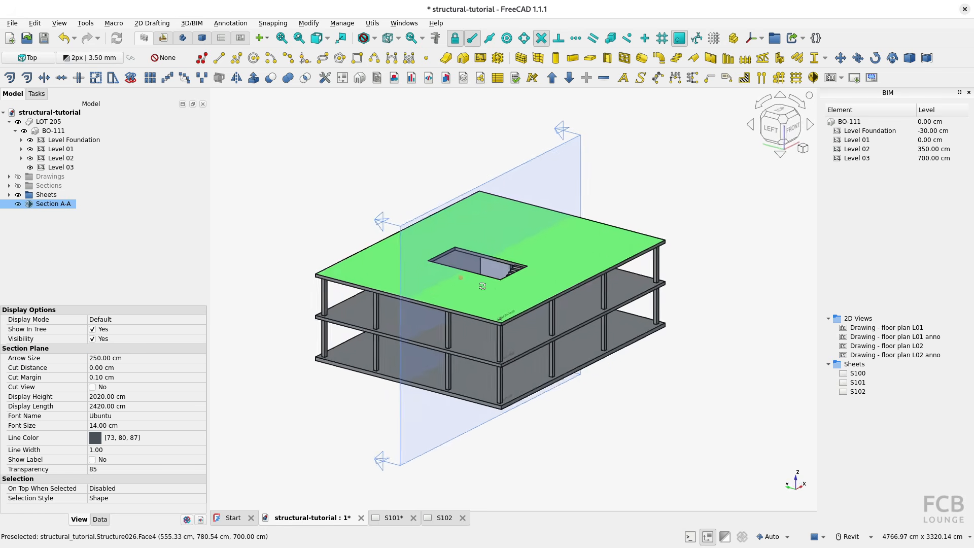
Recenter the Section A-A plane and resize it to fit the building.
shift+middle_drag(448, 272, 404, 389)
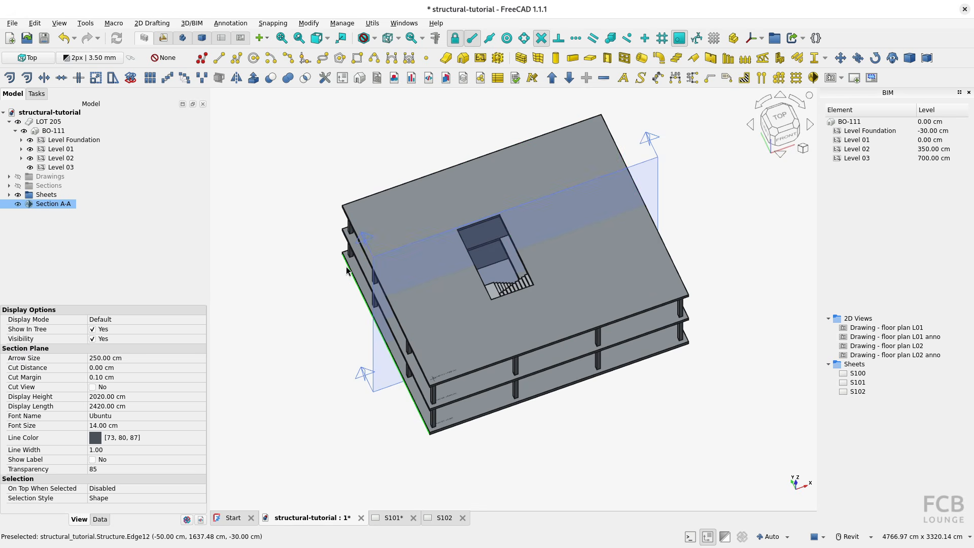
shift+middle_drag(346, 266, 270, 243)
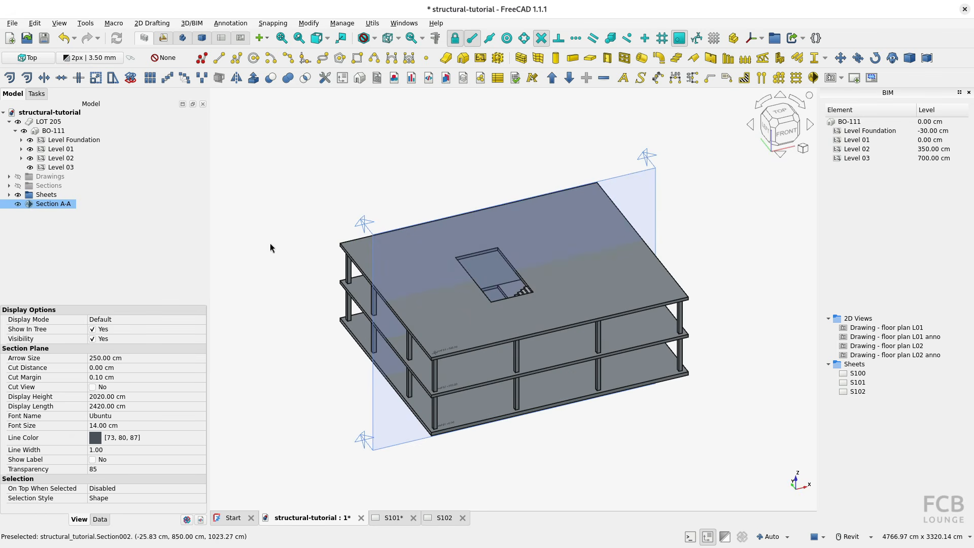
double_click(51, 204)
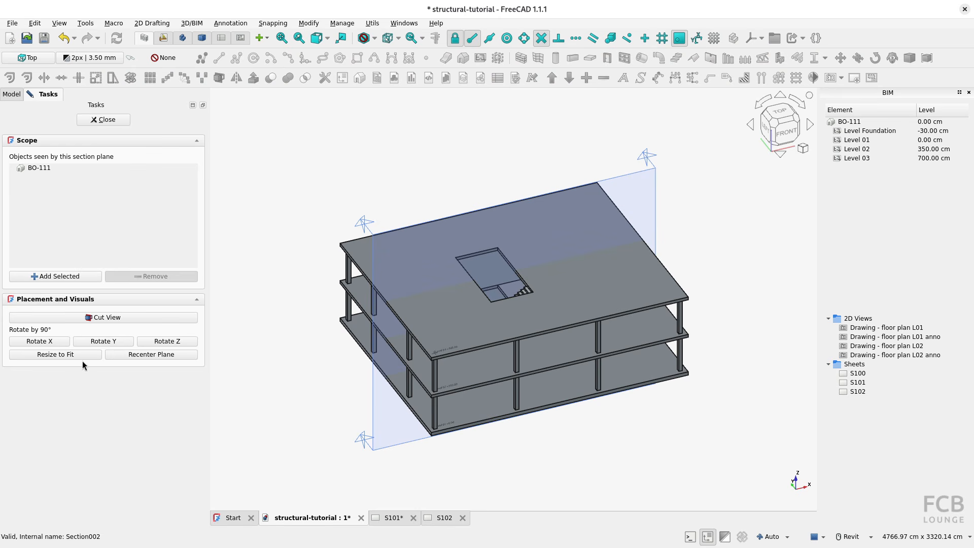
click(153, 356)
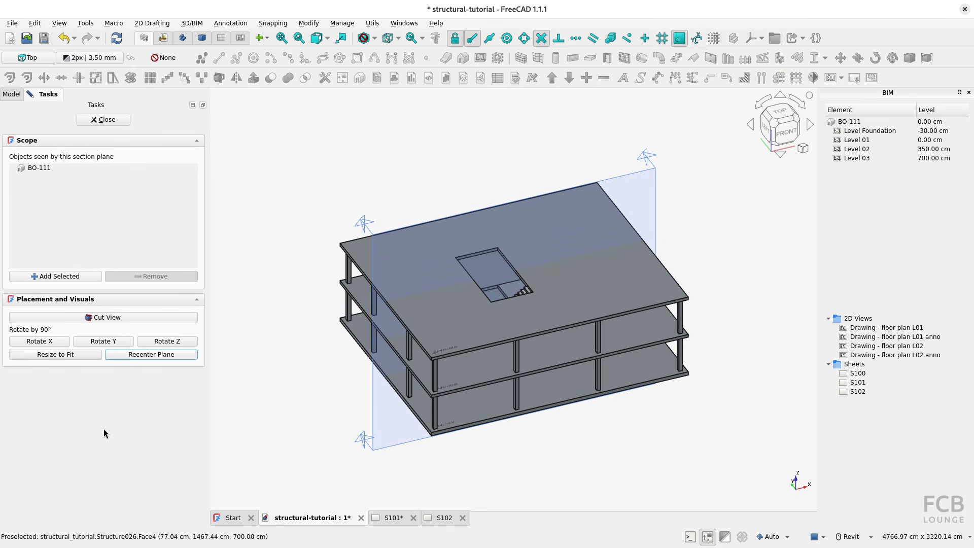
click(55, 357)
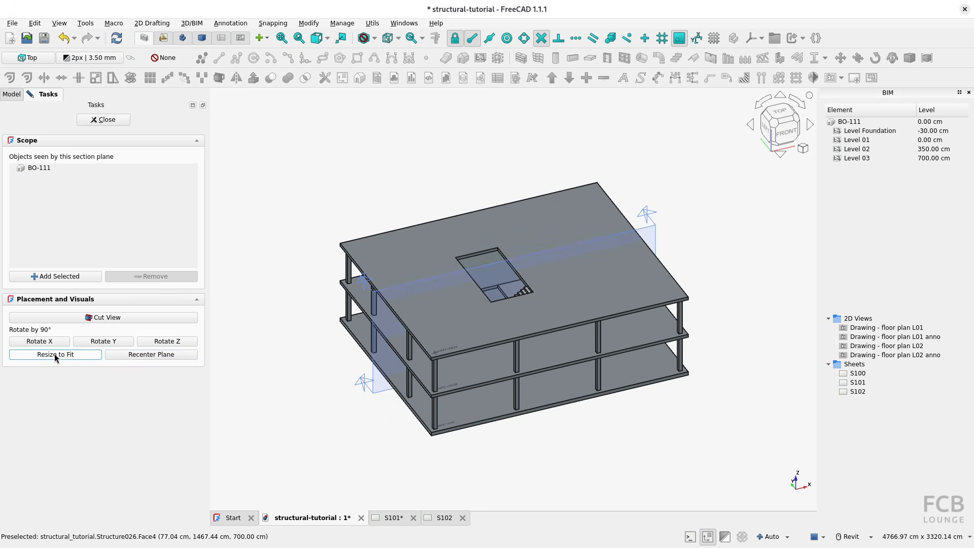
key(1)
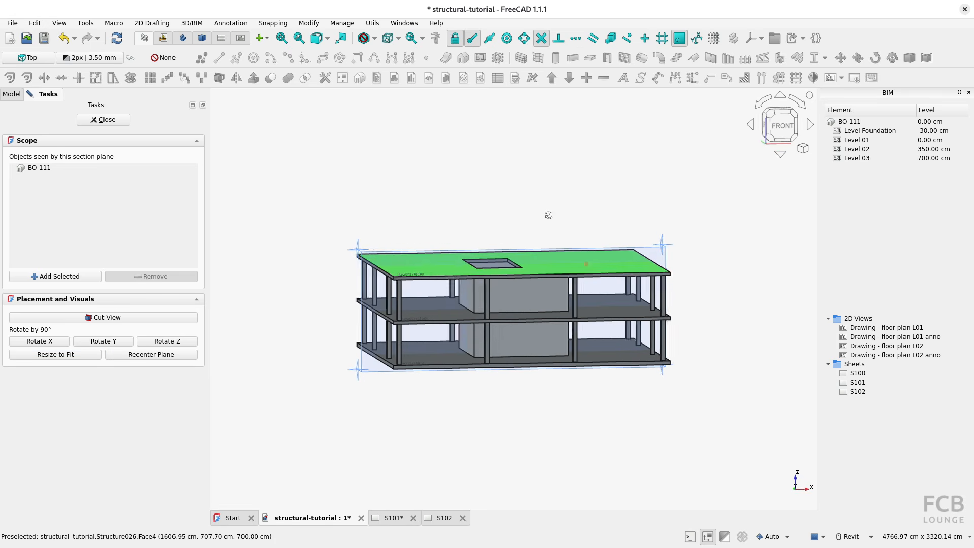
click(104, 120)
Preview the building with the Section A-A cut view turned on, and turn the cut view off again.
shift+middle_drag(421, 347, 544, 423)
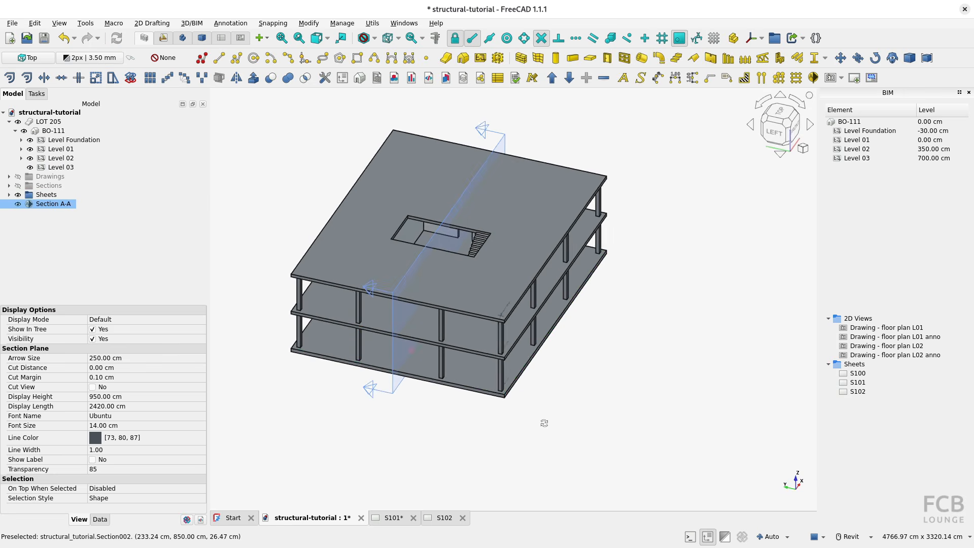
right_click(45, 205)
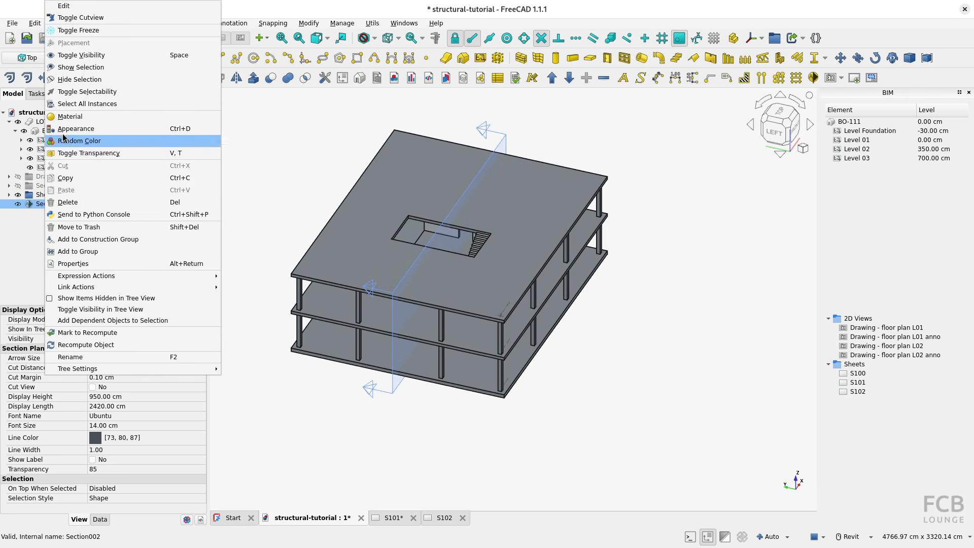
click(76, 31)
shift+middle_drag(414, 333, 437, 323)
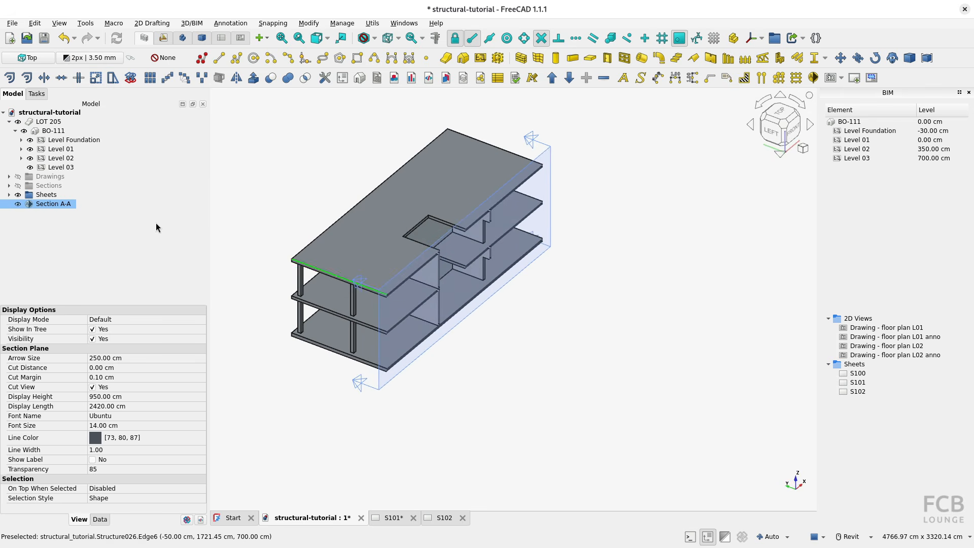
right_click(71, 203)
click(102, 17)
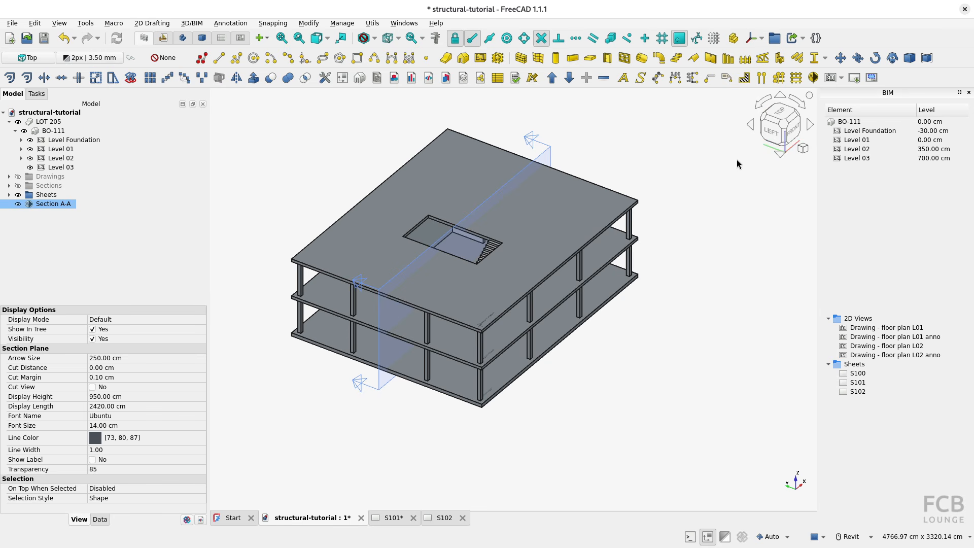
Check the position of section line A-A on the Floor Plan Level 02 sheet of the reference PDF.
key(alt+Tab)
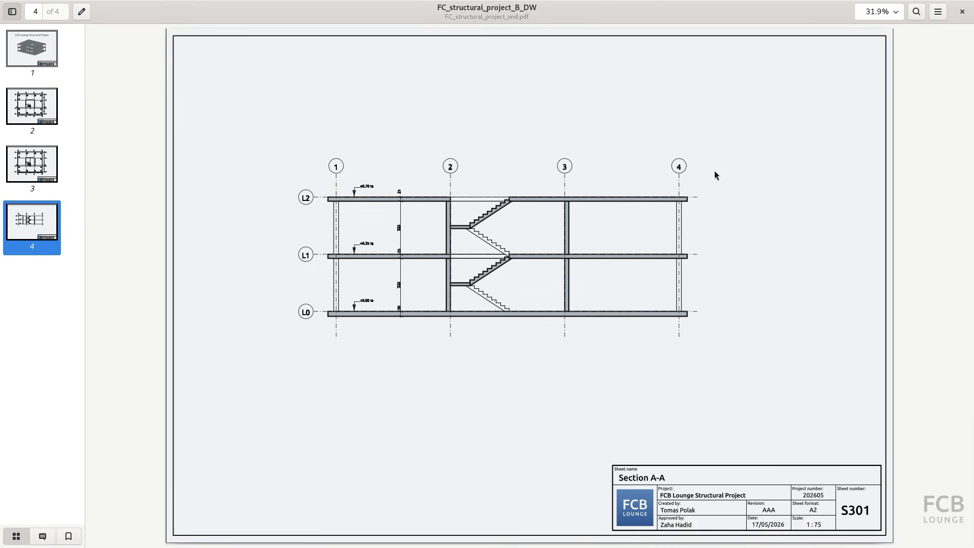
click(16, 173)
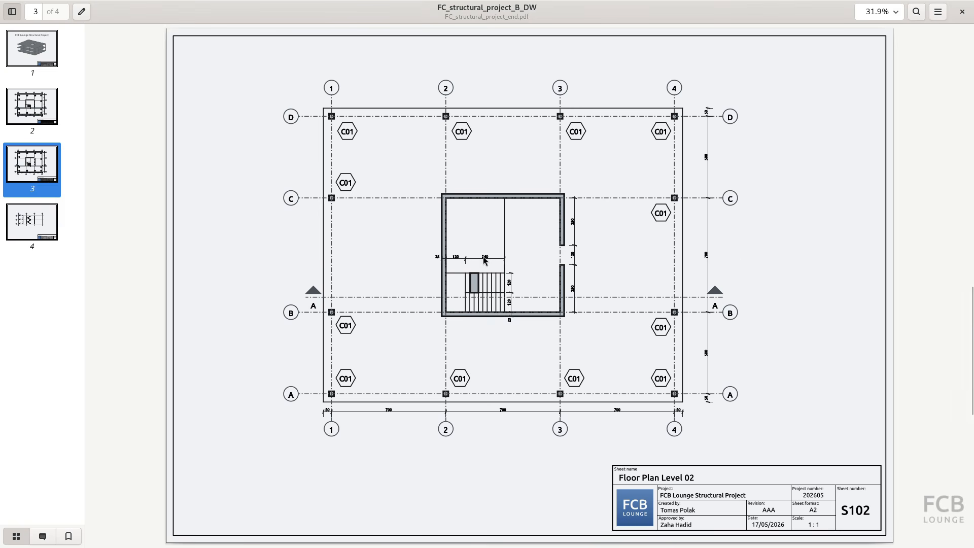
key(alt+Tab)
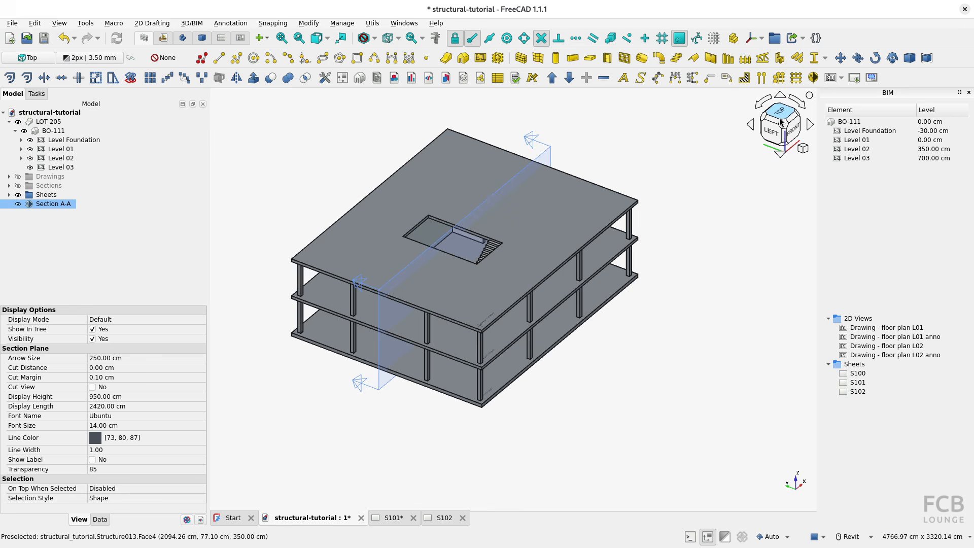
Move the Section A-A plane about 261 cm in the negative Y direction so it cuts through the staircase flights.
click(767, 131)
key(2)
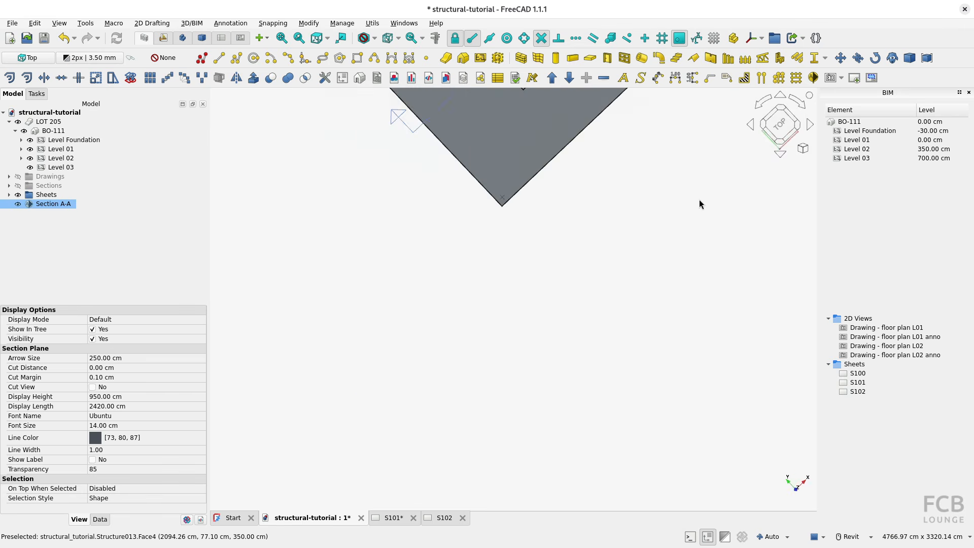
middle_drag(683, 208, 466, 377)
scroll(487, 350, up, 1)
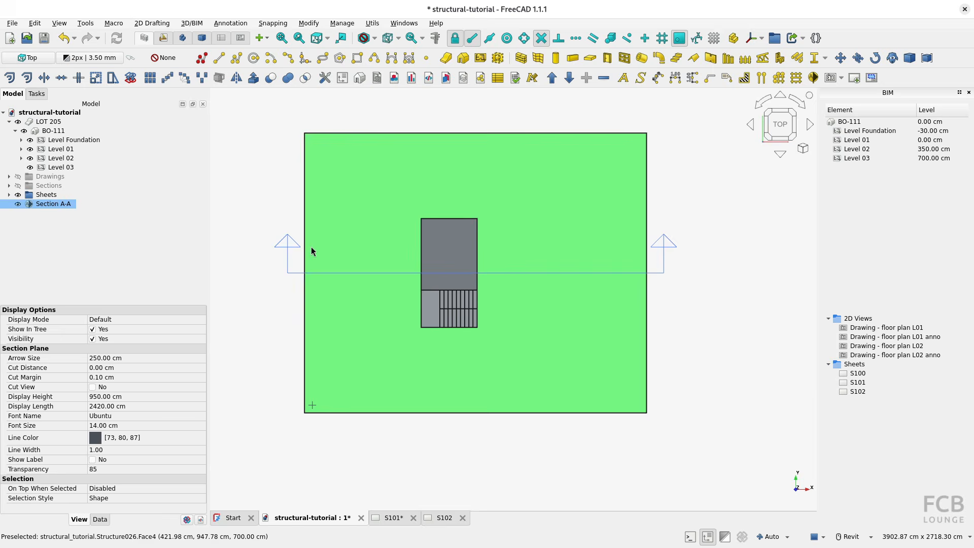
click(32, 204)
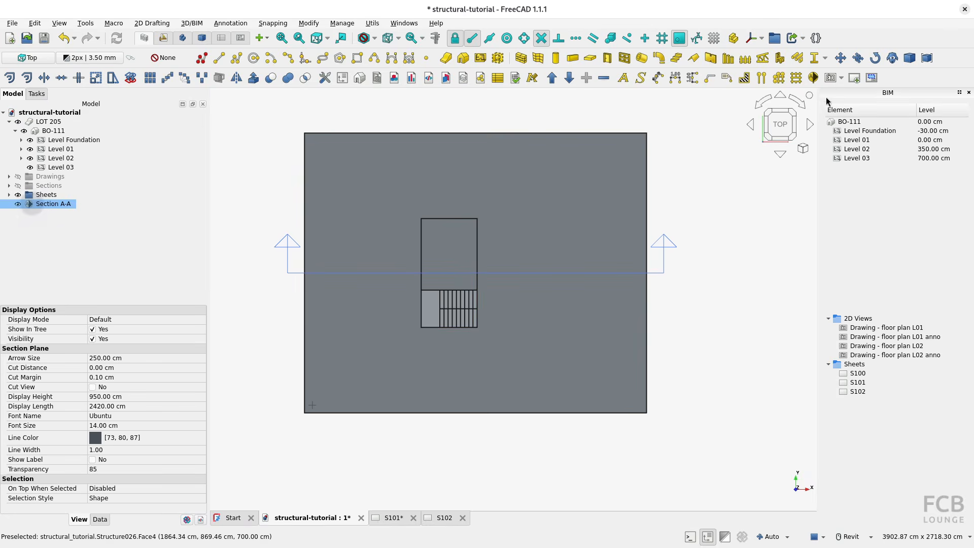
click(840, 58)
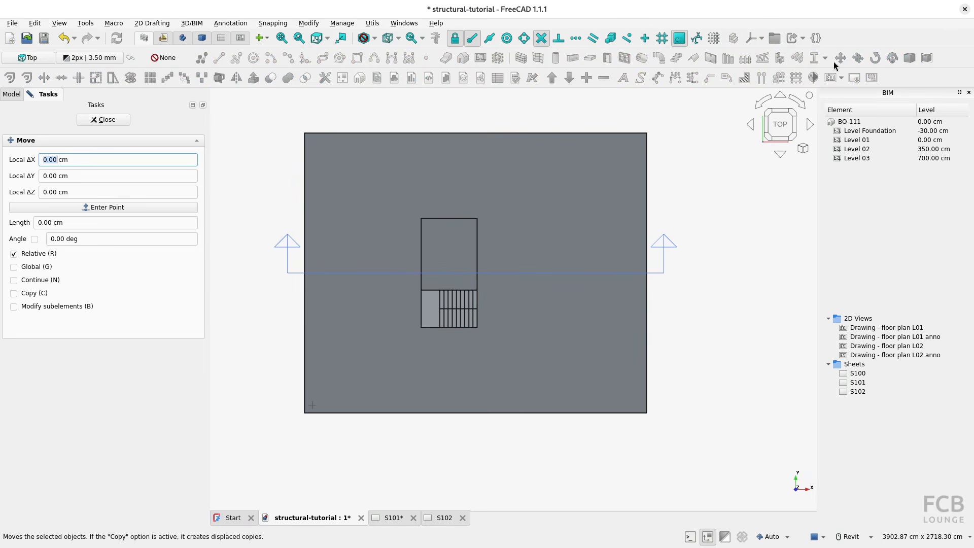
click(683, 272)
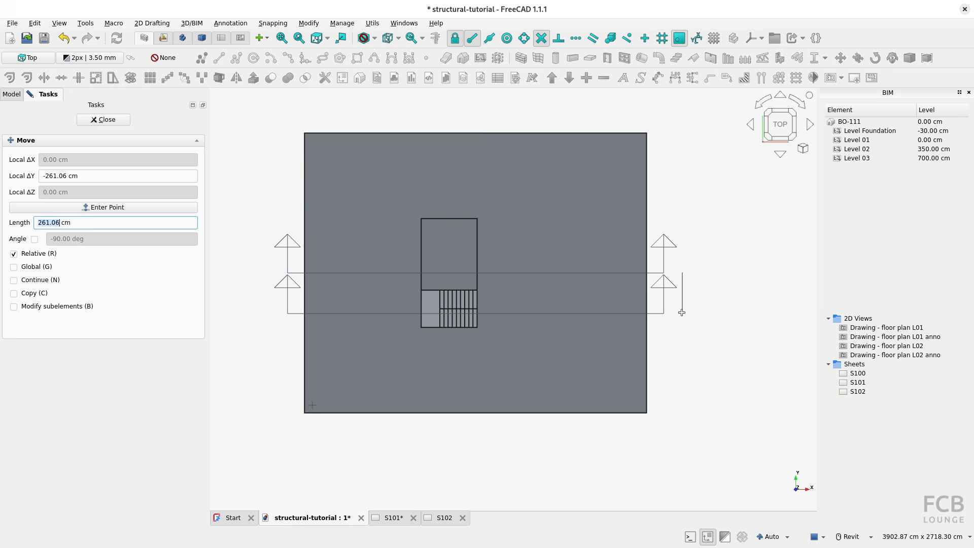
click(682, 313)
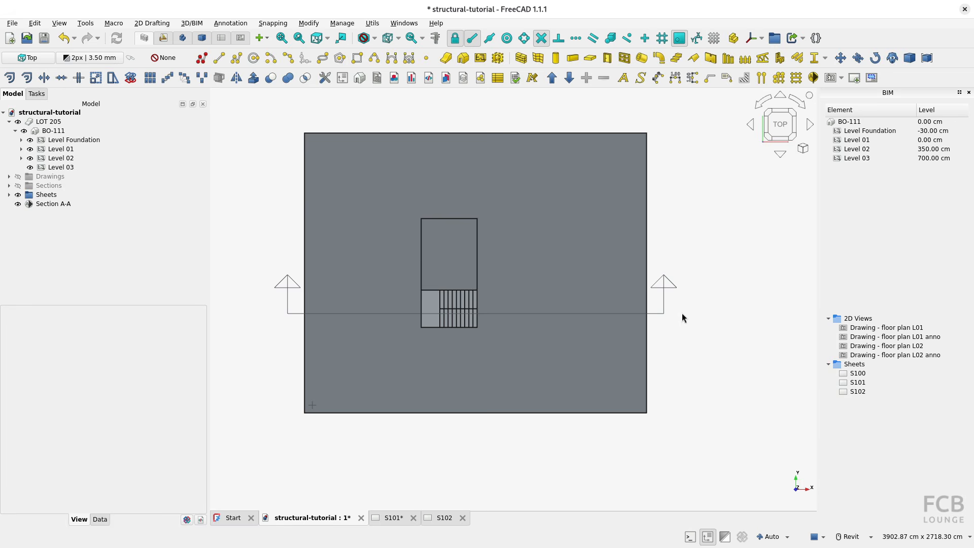
Preview the staircase with the cut view of the moved Section A-A plane turned on, and turn the cut view off again.
shift+middle_drag(507, 356, 583, 305)
click(52, 205)
right_click(52, 205)
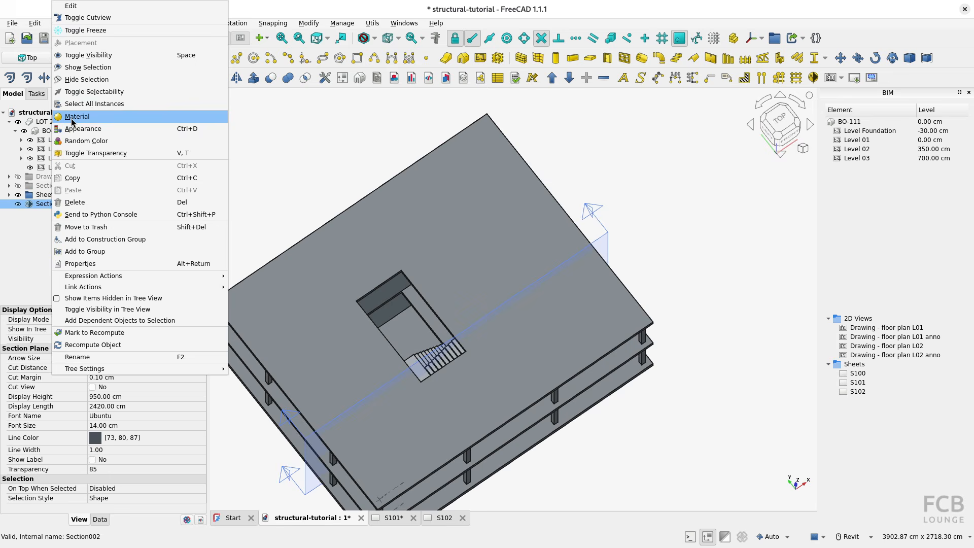
click(83, 18)
shift+middle_drag(488, 355, 501, 229)
scroll(501, 230, up, 3)
scroll(491, 235, down, 3)
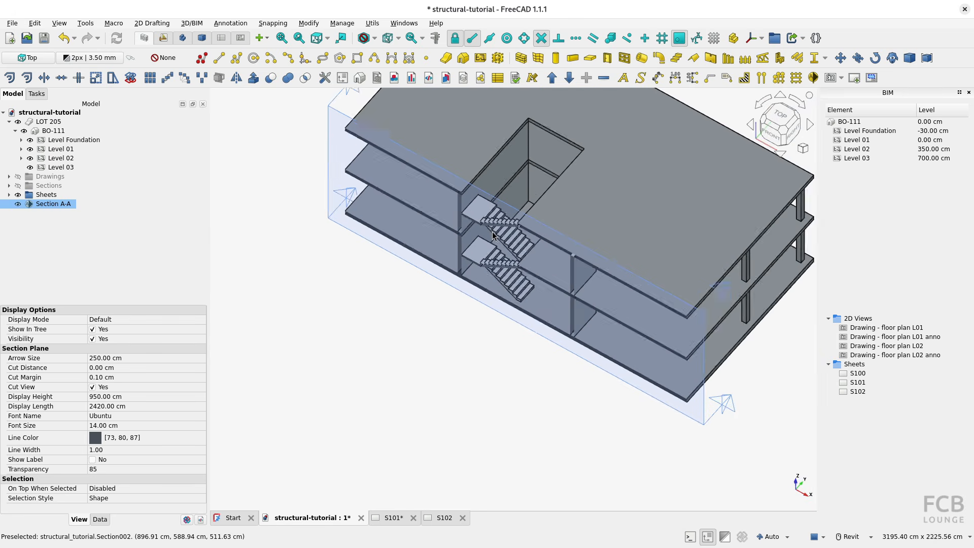
right_click(51, 209)
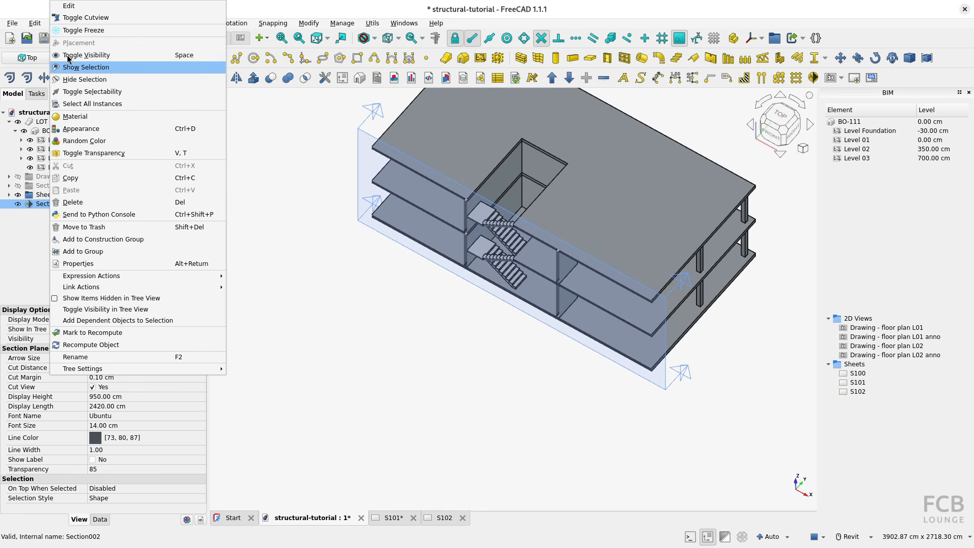
click(84, 25)
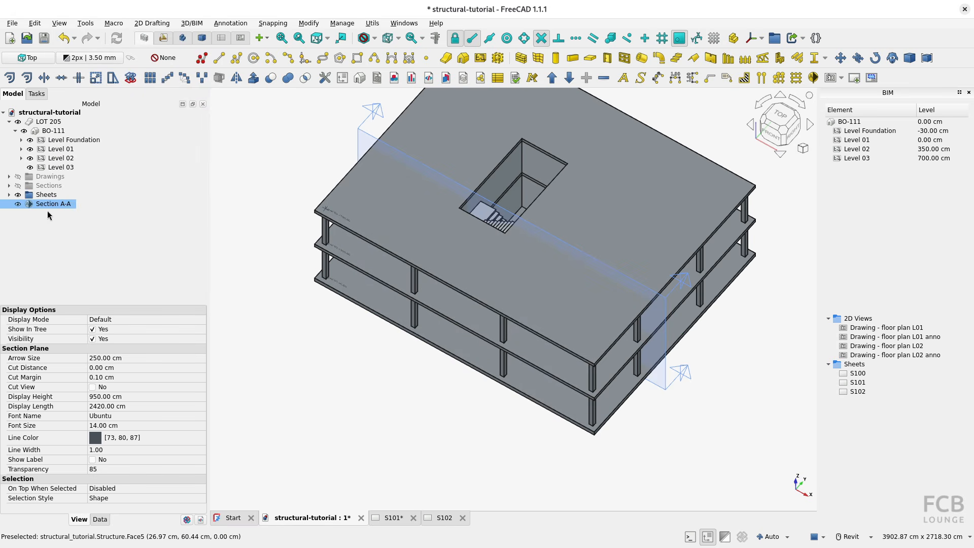
Put the Section A-A plane into the Sections group and create a 2D drawing from it.
drag(43, 207, 78, 188)
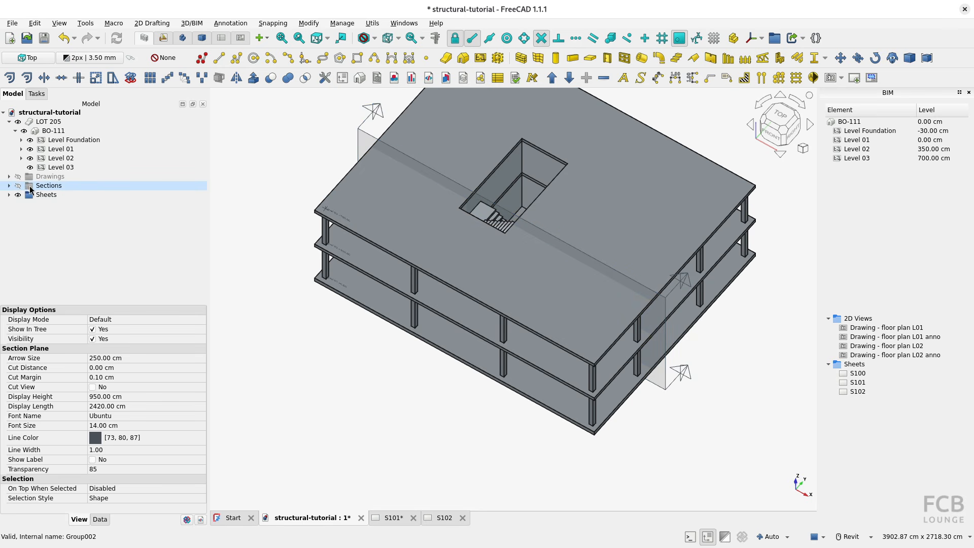
click(9, 185)
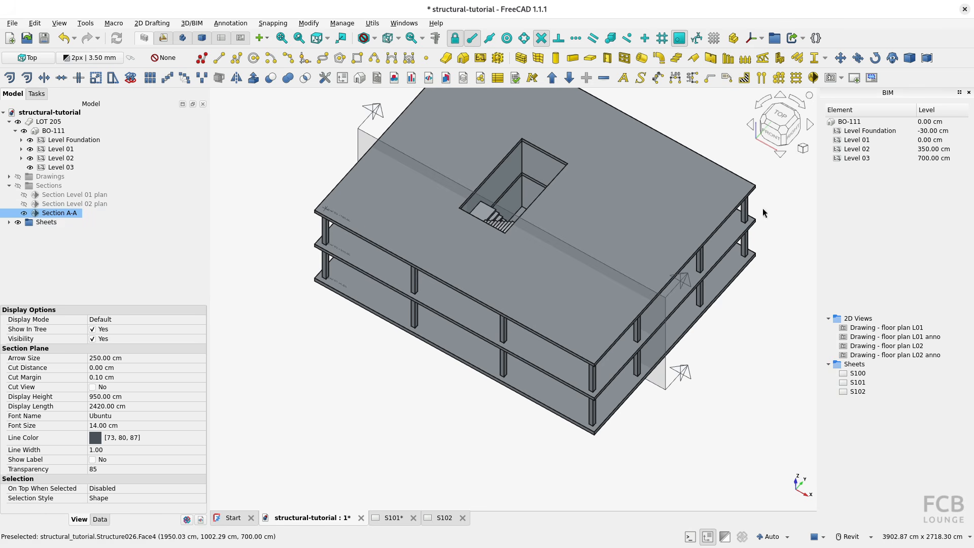
click(832, 77)
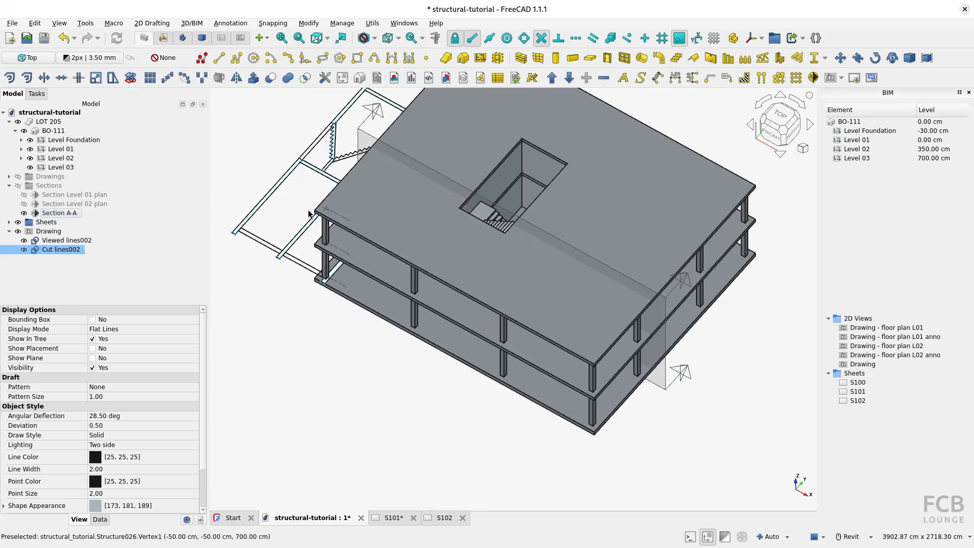
middle_drag(308, 214, 629, 266)
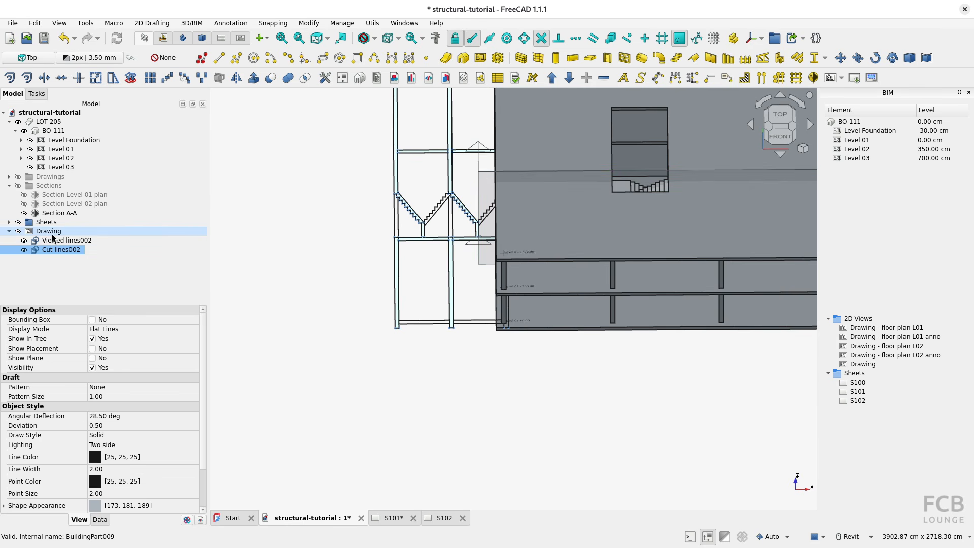
shift+middle_drag(700, 465, 779, 488)
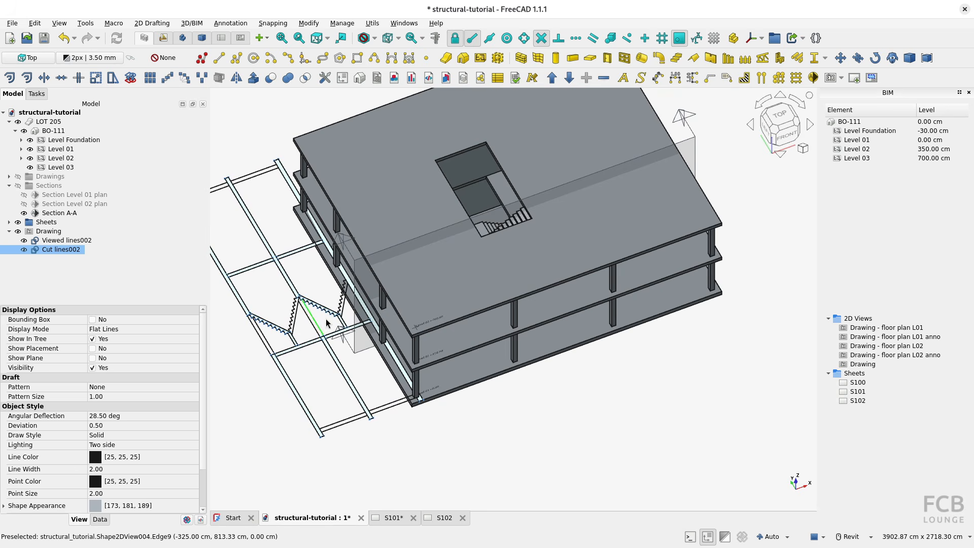
Show the Drawings group and move the new section drawing about 16730 cm along X, beyond the Level 02 plan's sheet frame.
click(54, 232)
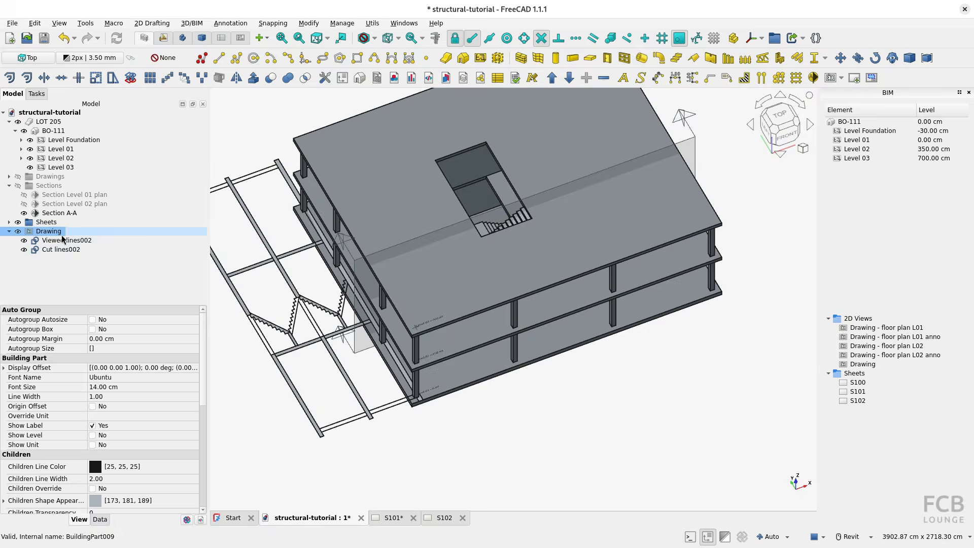
scroll(439, 326, down, 1)
scroll(440, 326, down, 1)
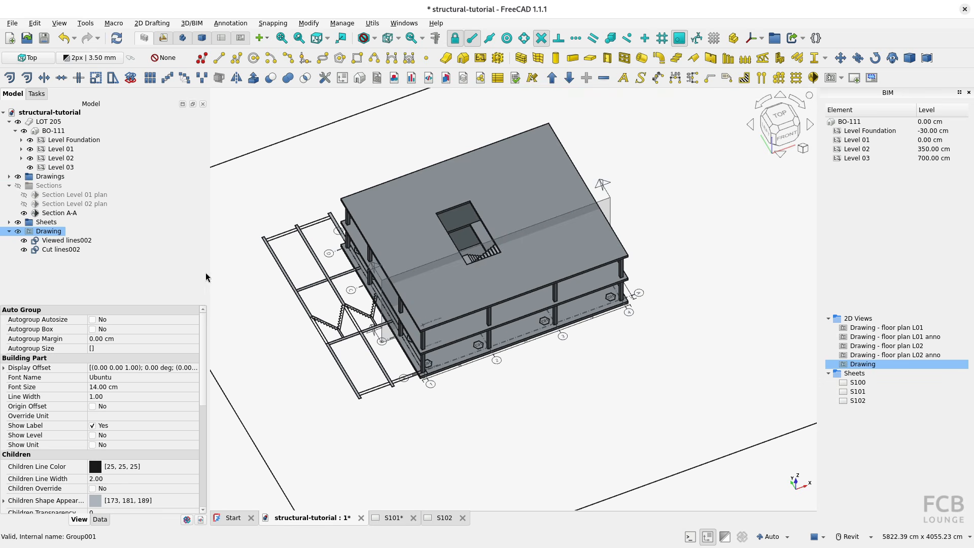
scroll(428, 304, down, 2)
scroll(442, 315, down, 3)
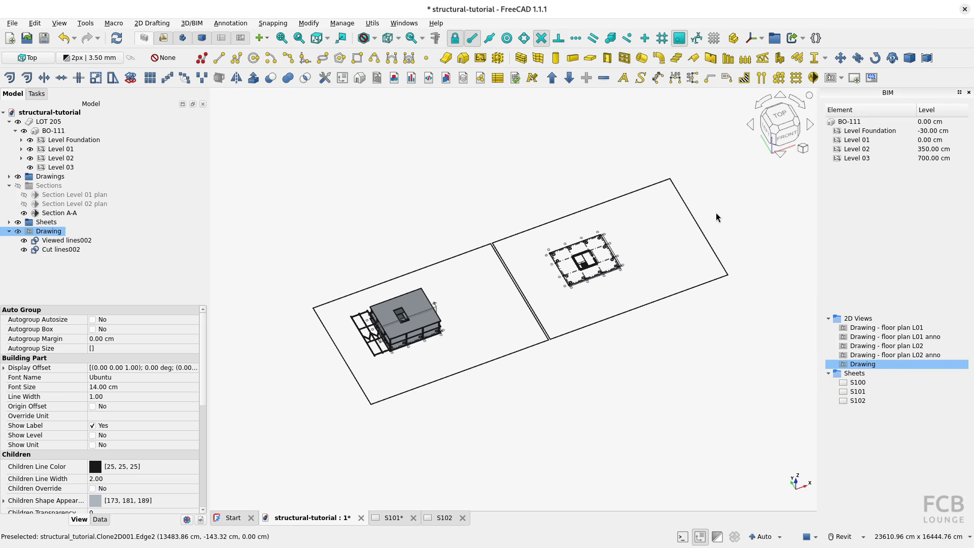
click(780, 116)
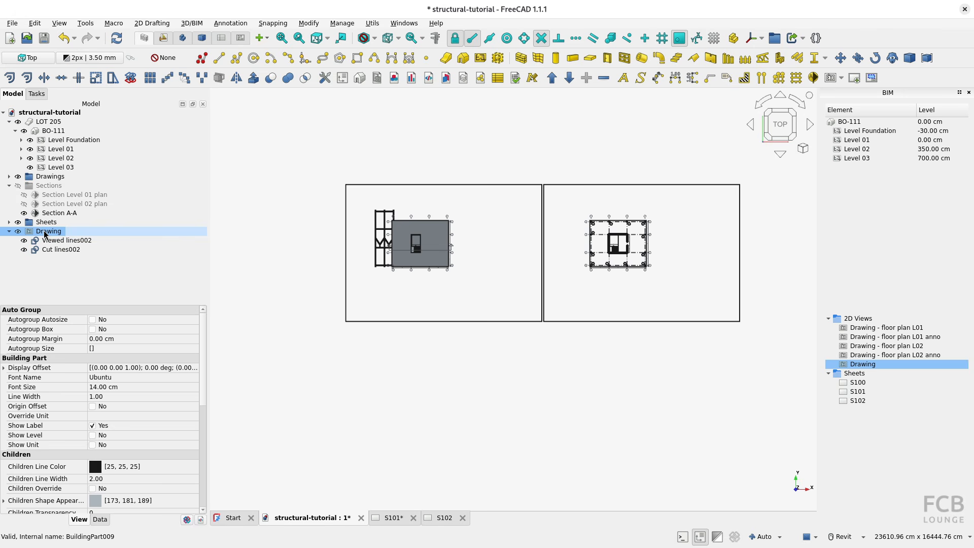
click(841, 58)
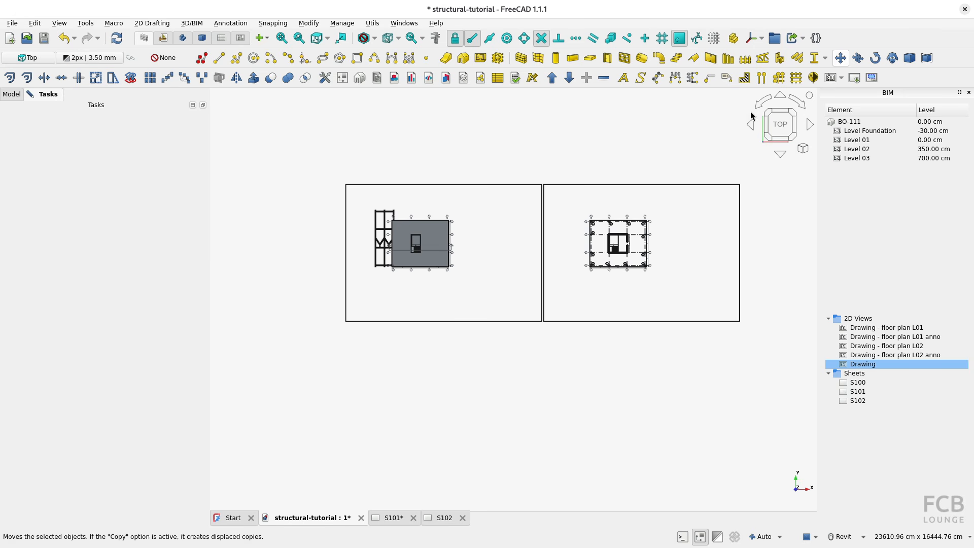
click(357, 271)
middle_drag(624, 279, 359, 280)
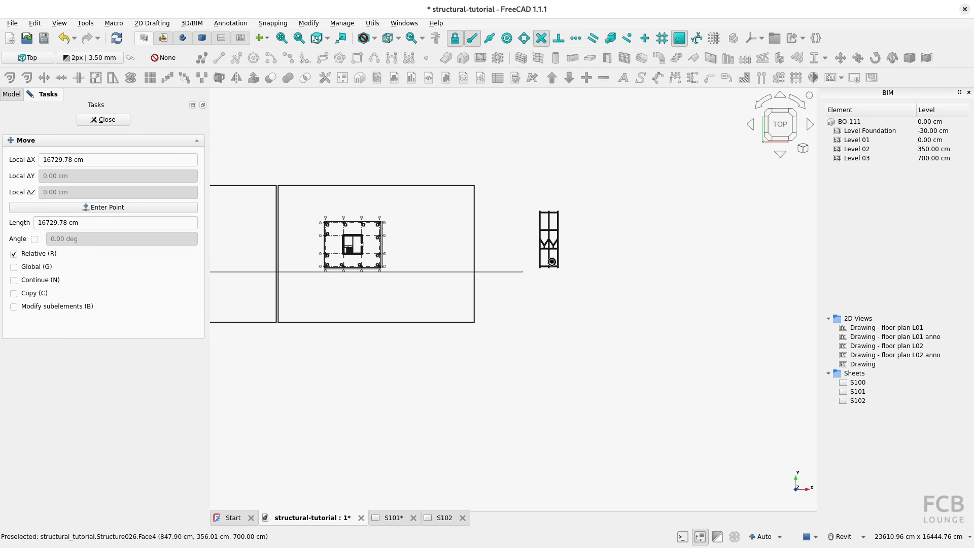
key(Escape)
Rotate the section drawing by 270 degrees around its lower-right corner so the building section lies horizontally.
click(44, 235)
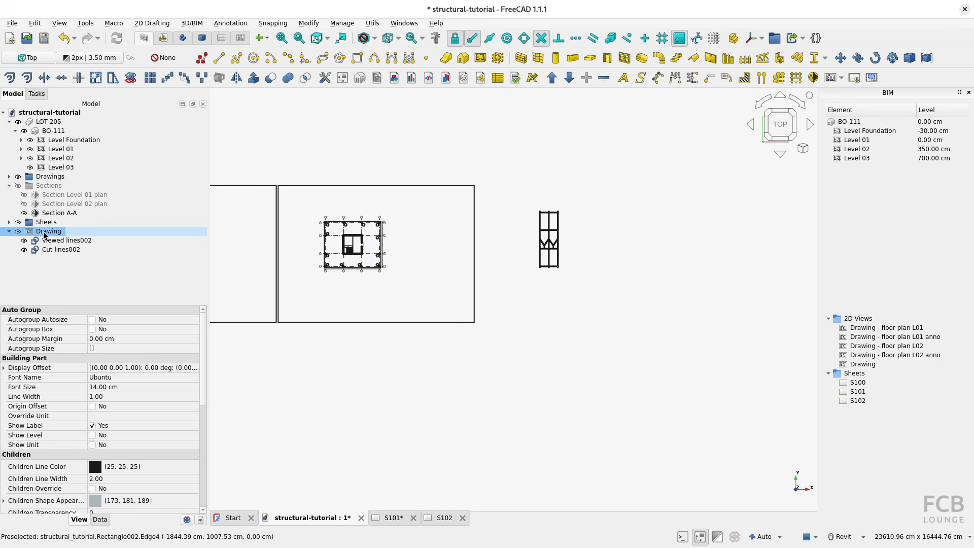
click(876, 58)
scroll(556, 271, up, 5)
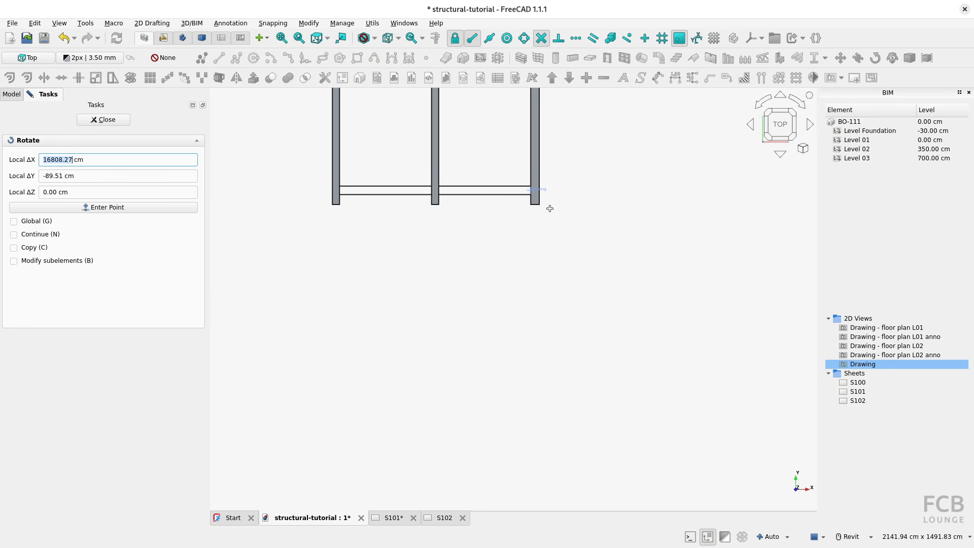
click(539, 205)
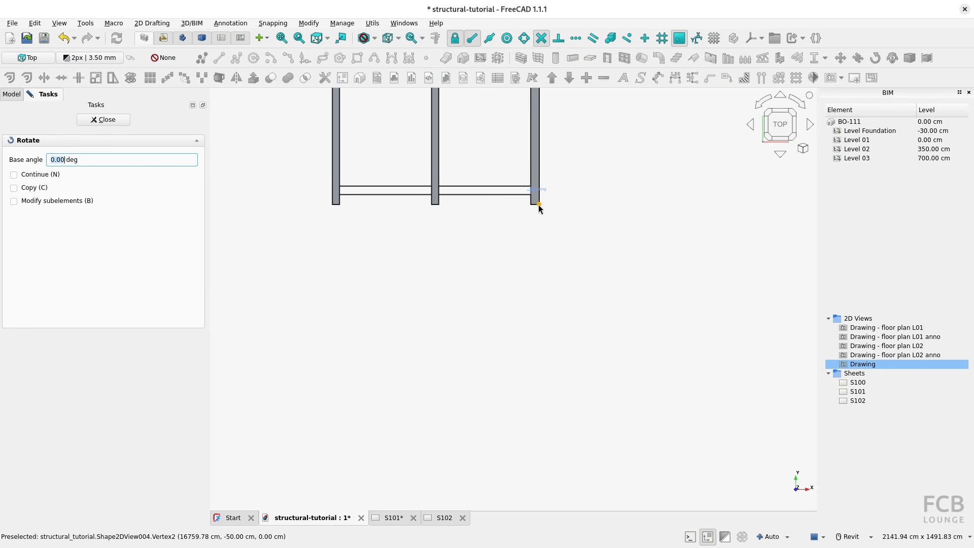
click(696, 203)
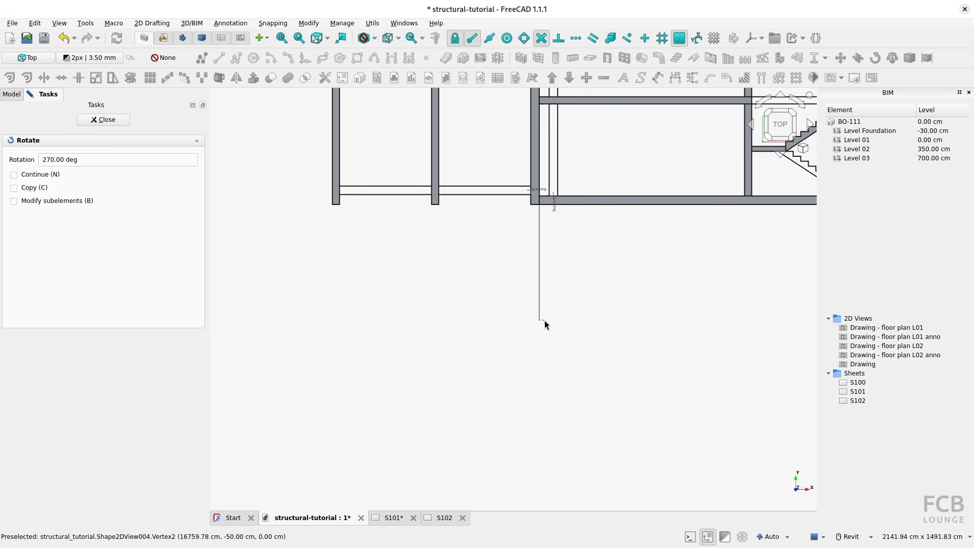
click(544, 321)
scroll(553, 320, down, 6)
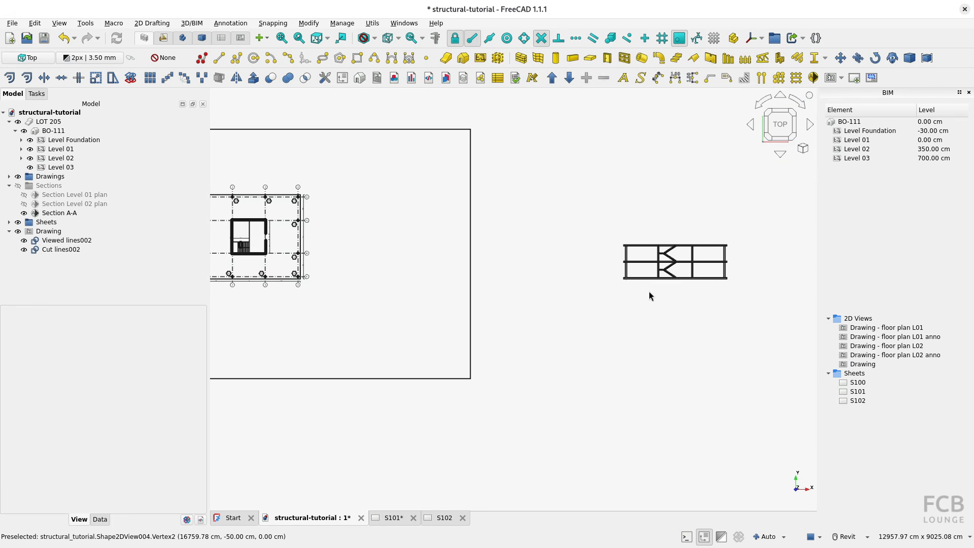
scroll(650, 297, down, 2)
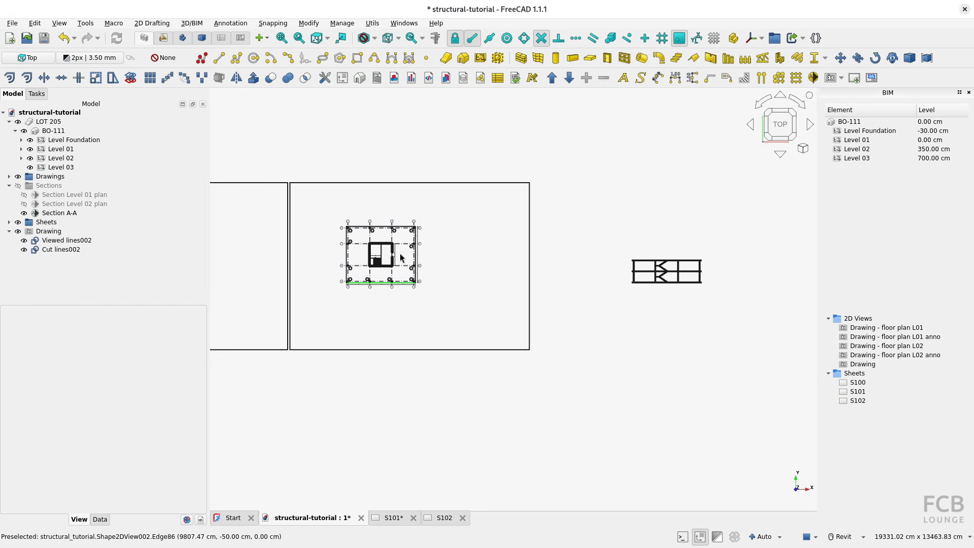
middle_drag(452, 265, 423, 265)
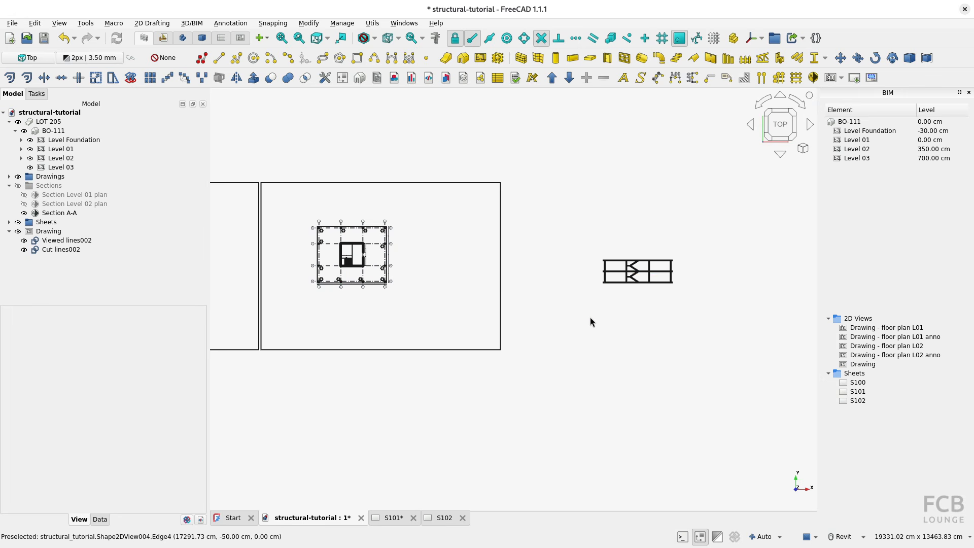
Rename the section drawing as "Drawing - Section A-A".
click(51, 231)
click(51, 232)
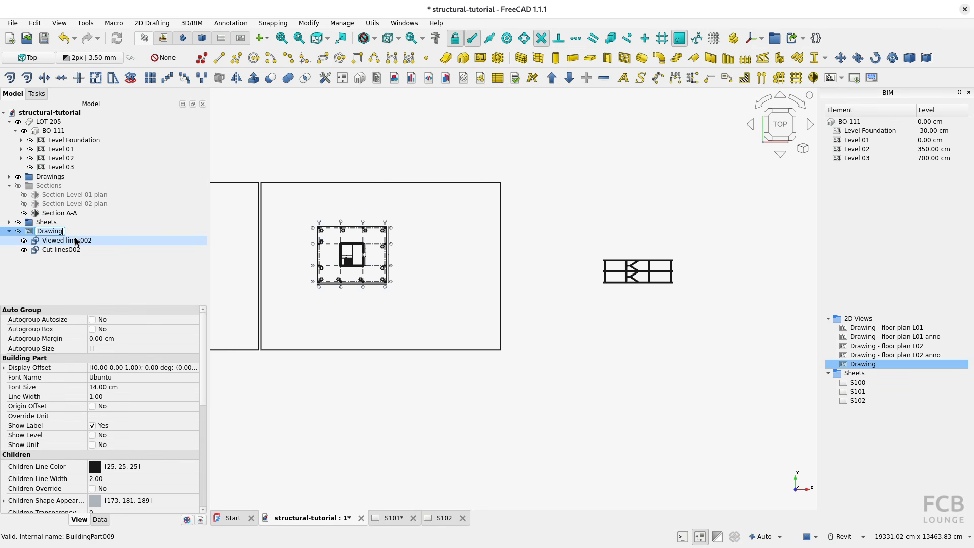
key(End)
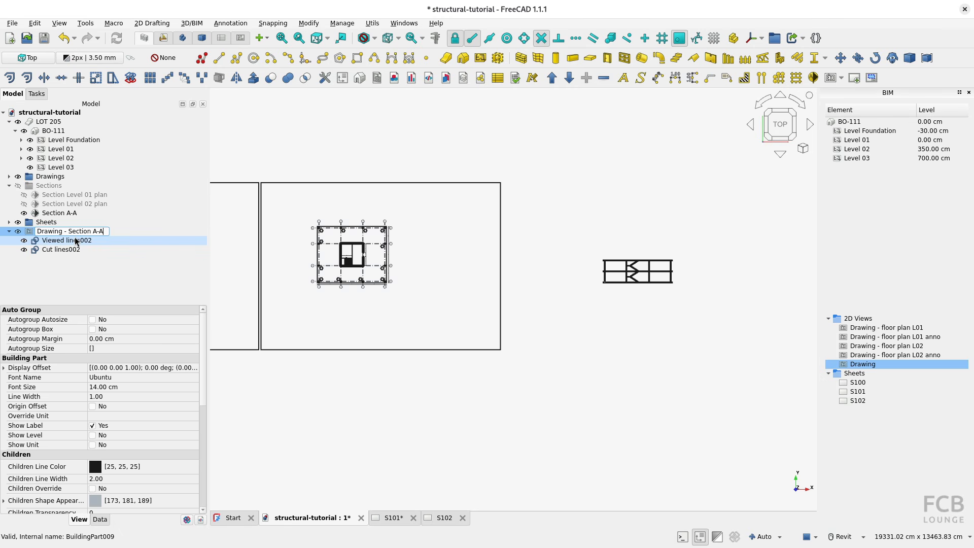
key(Return)
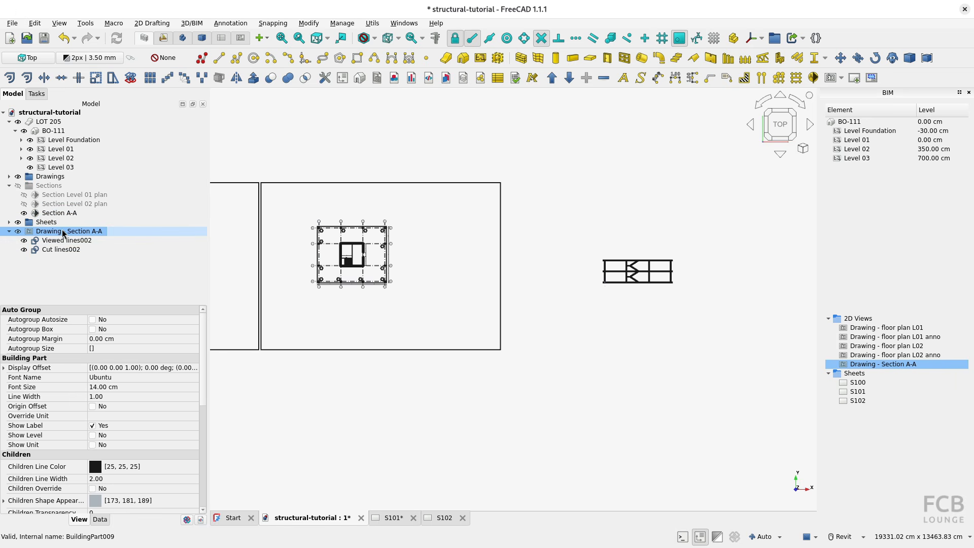
Create an empty 2D drawing with nothing selected and name it "Drawing - Section A-A anno".
click(574, 261)
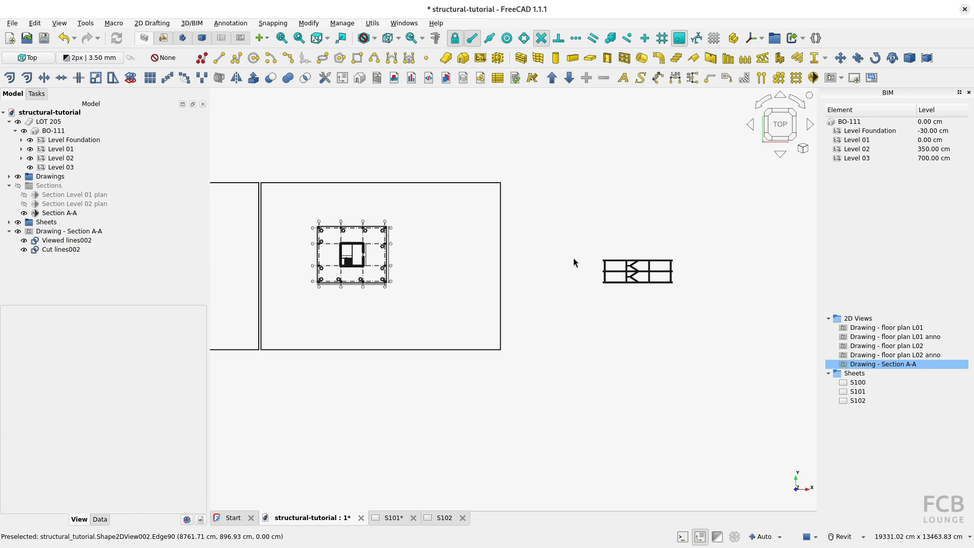
click(814, 77)
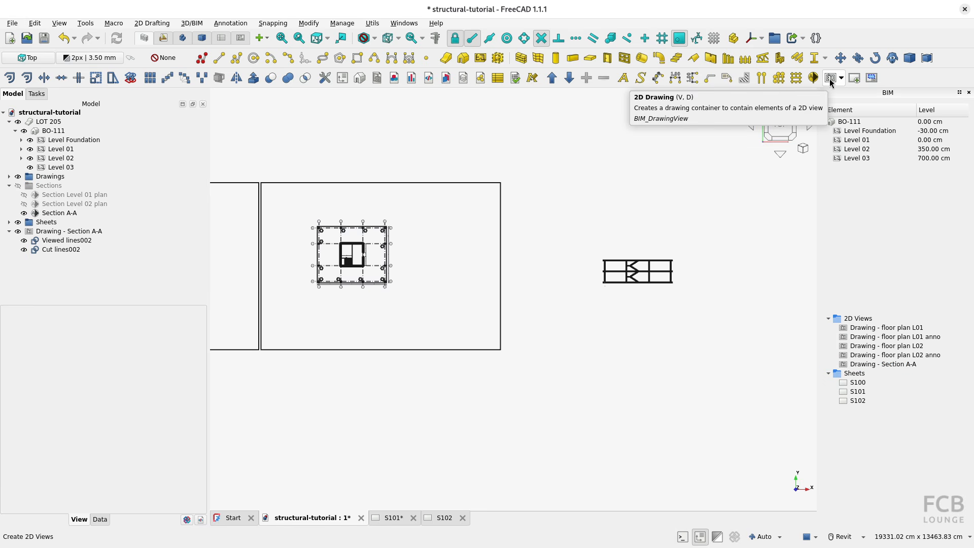
click(56, 259)
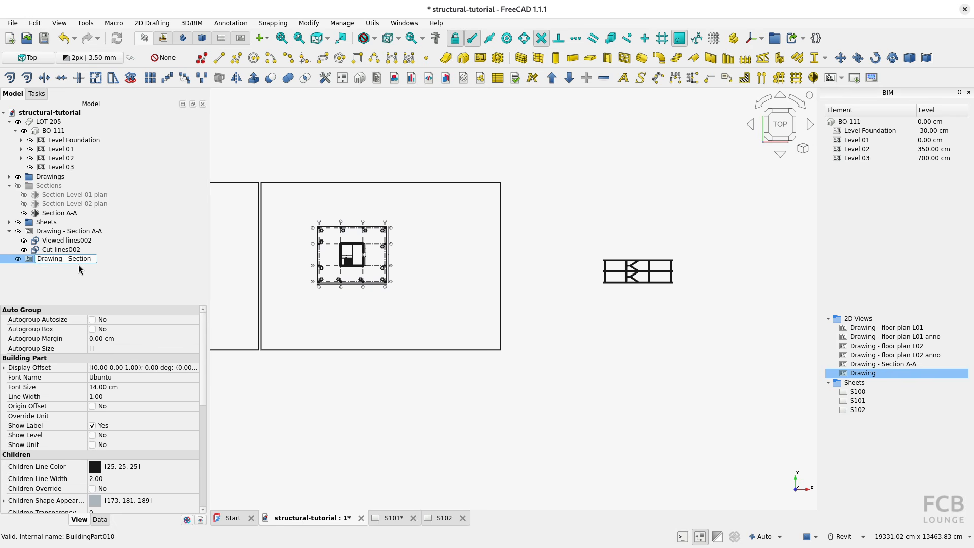
text(- Section A-A anno)
key(Return)
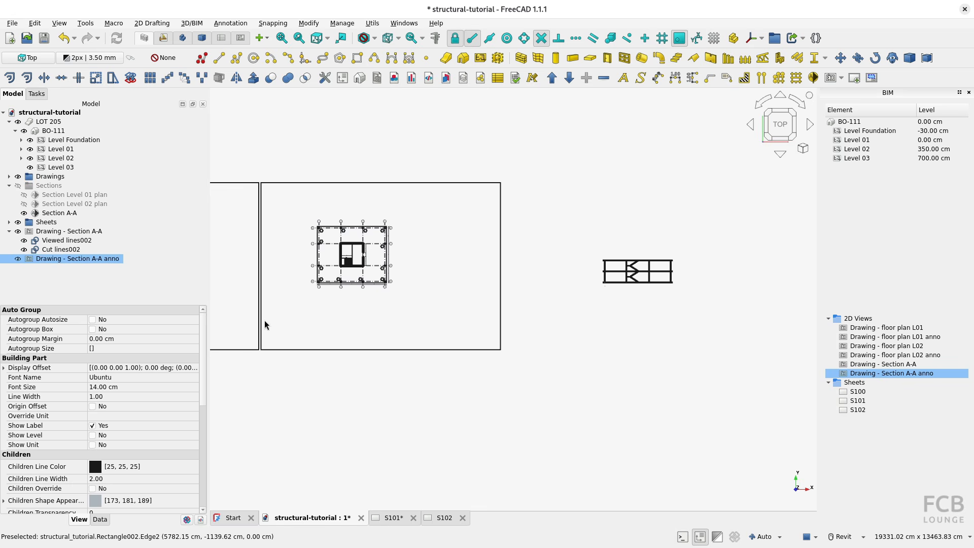
Hide LOT 205 and move the section annotation drawing about 16810 cm along X, from the plan slab's lower-left corner to the section's lower-left corner.
middle_drag(264, 321, 489, 323)
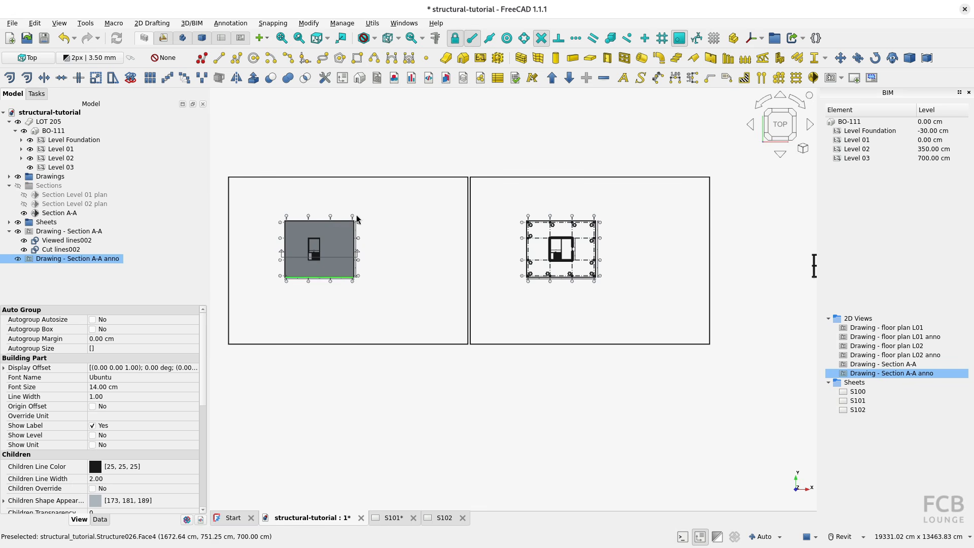
click(19, 122)
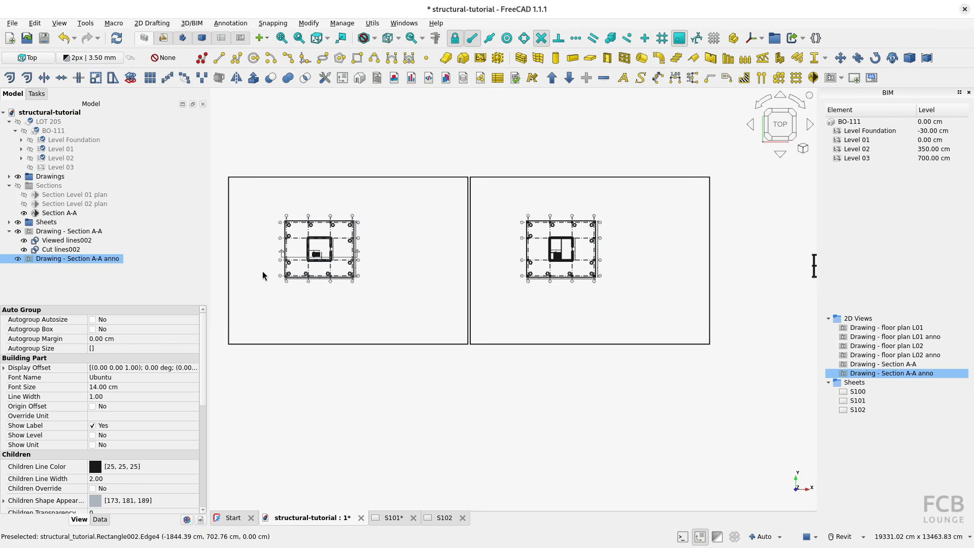
scroll(282, 276, up, 5)
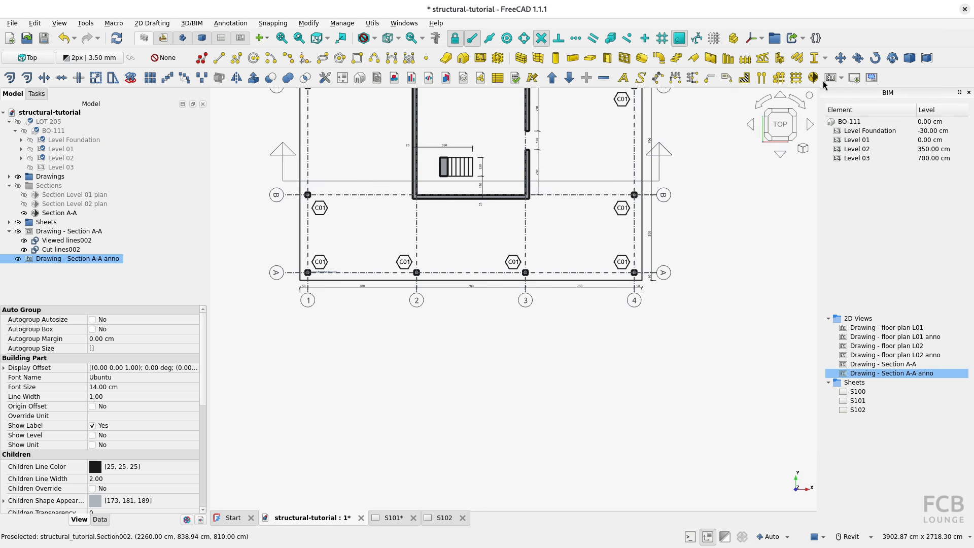
click(840, 58)
click(300, 280)
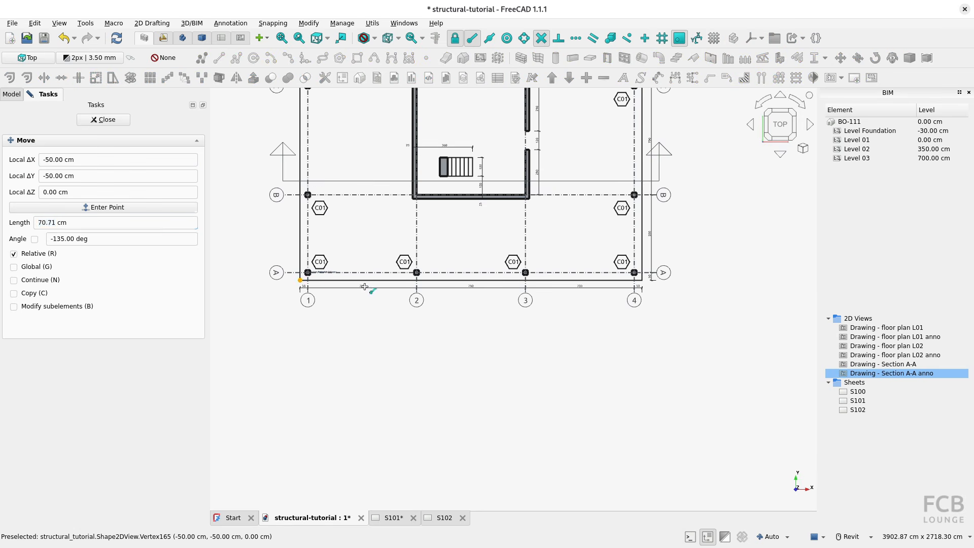
scroll(509, 268, down, 4)
middle_drag(509, 267, 245, 266)
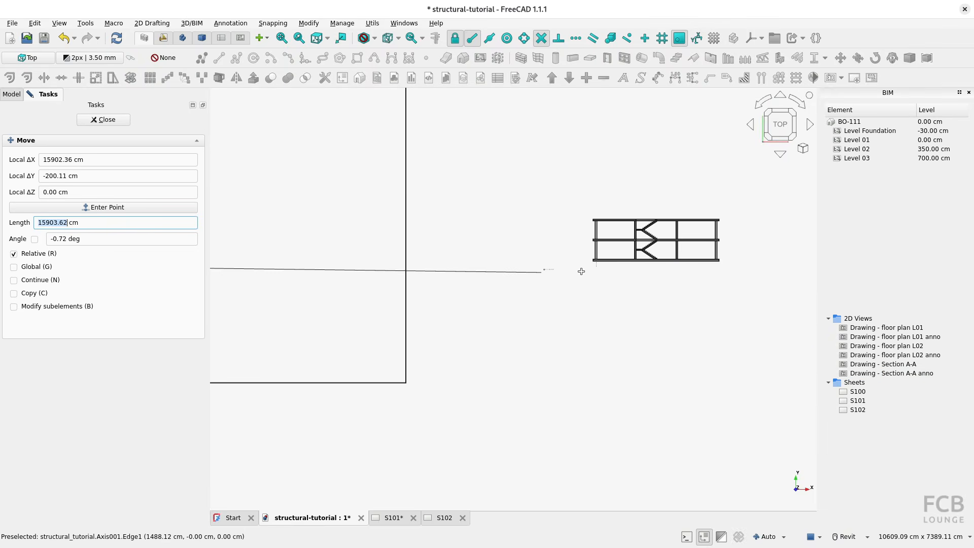
scroll(586, 274, up, 1)
scroll(595, 257, up, 3)
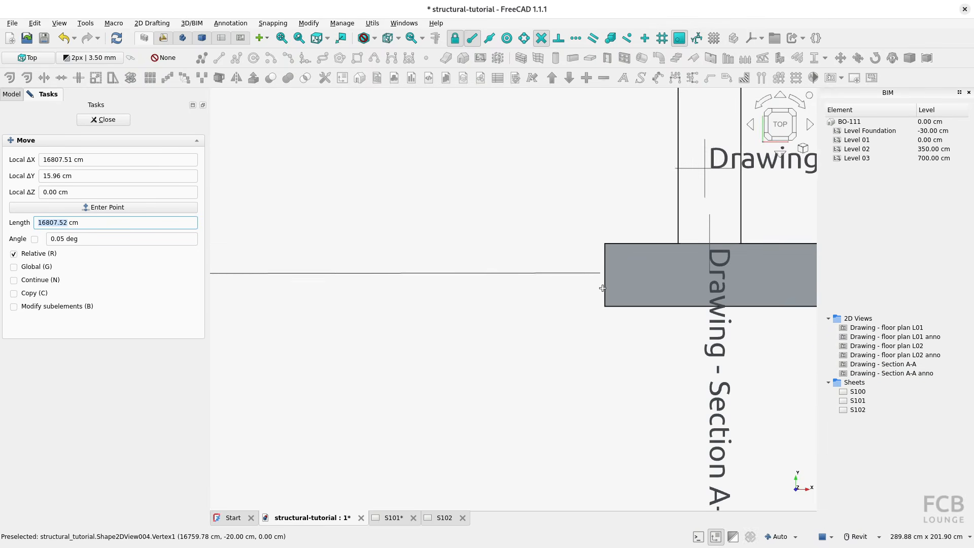
click(704, 208)
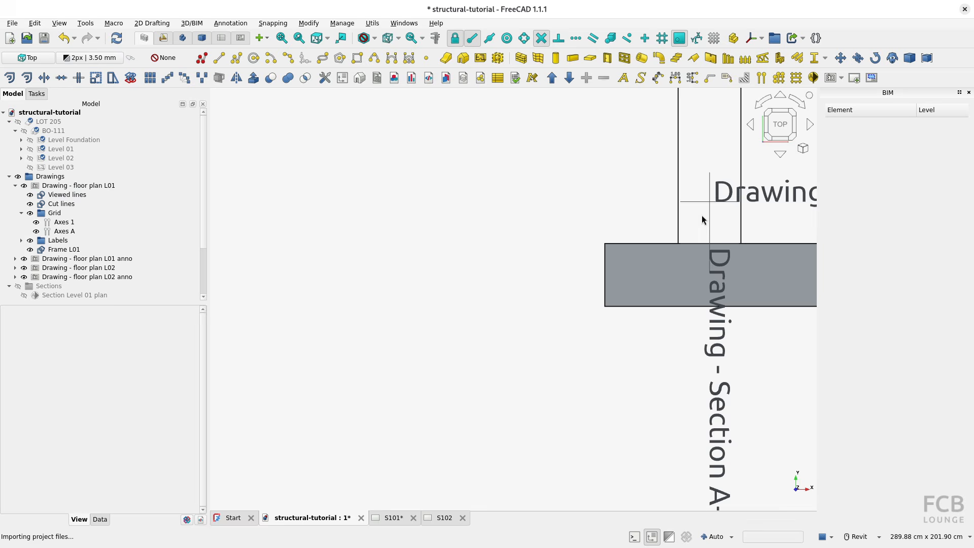
Place "Drawing - Section A-A" and "Drawing - Section A-A anno" inside the Drawings group, collapsing the Sections group.
scroll(704, 218, down, 4)
scroll(620, 257, down, 2)
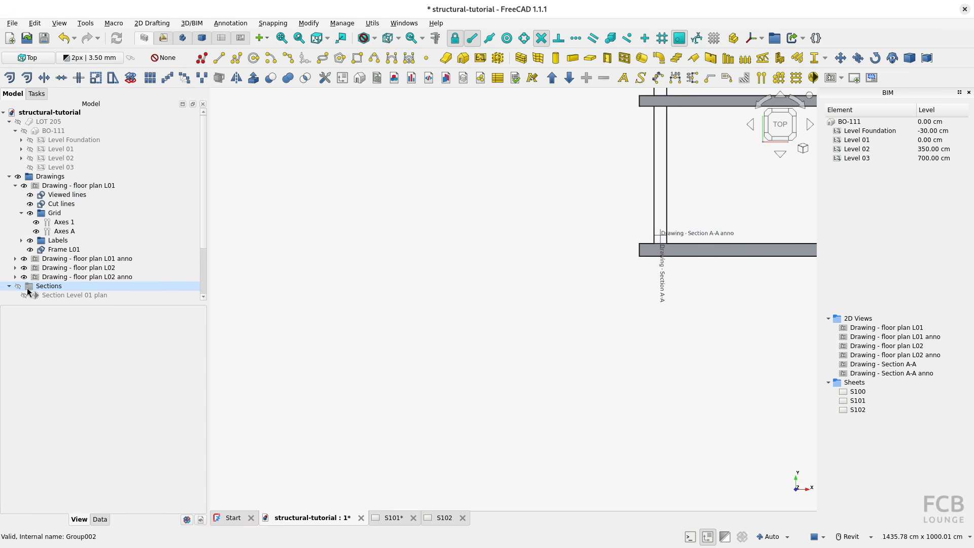
click(9, 286)
scroll(57, 297, down, 2)
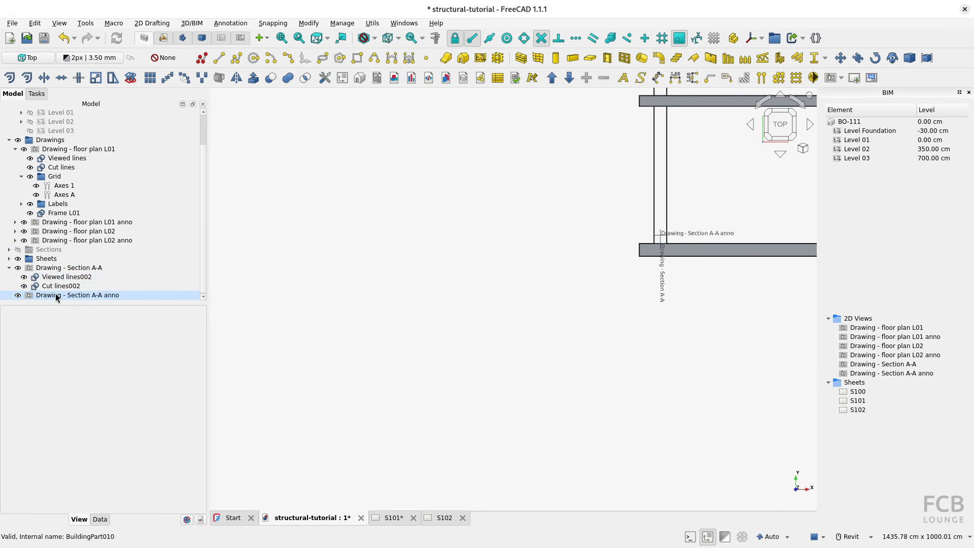
click(9, 269)
shift+click(51, 287)
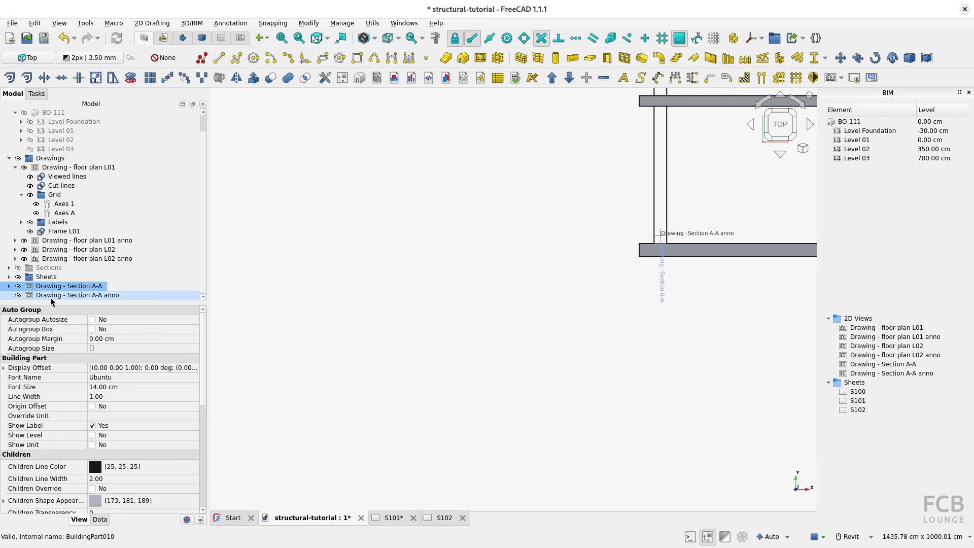
mouse_move(45, 291)
mouse_down()
mouse_move(95, 199)
mouse_move(51, 159)
mouse_up()
Clone the Level 02 plan's sheet frame about 8800 cm along X so that it surrounds the building section.
scroll(505, 263, down, 10)
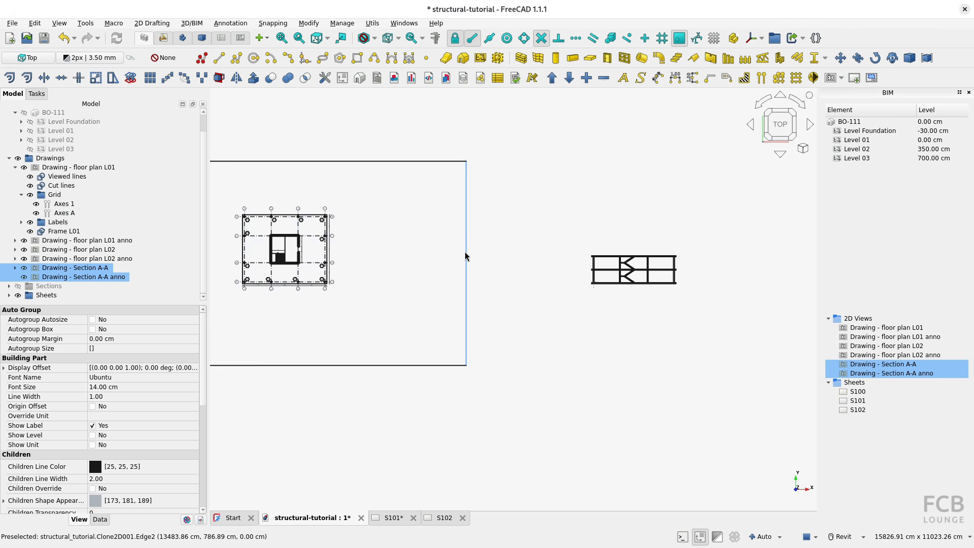
click(465, 252)
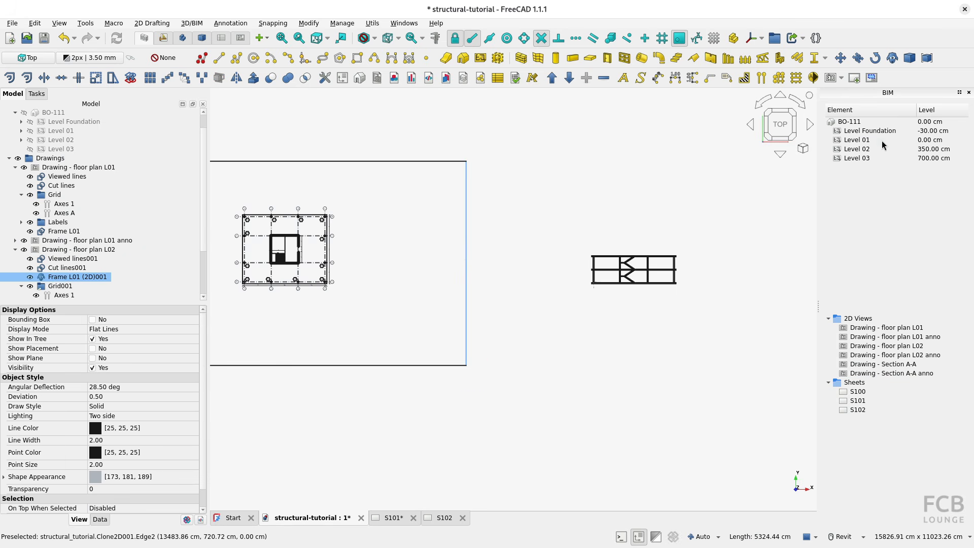
click(840, 58)
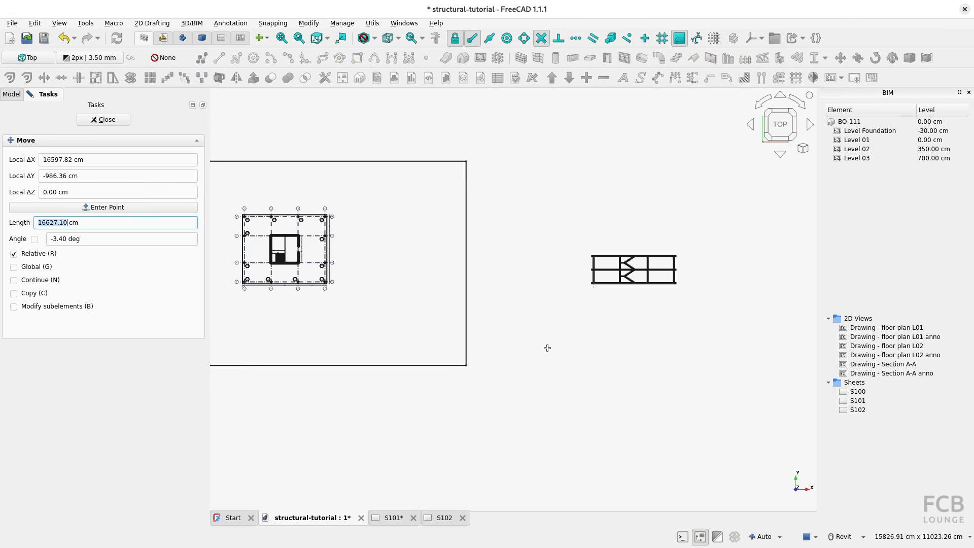
click(464, 368)
middle_drag(637, 366, 512, 358)
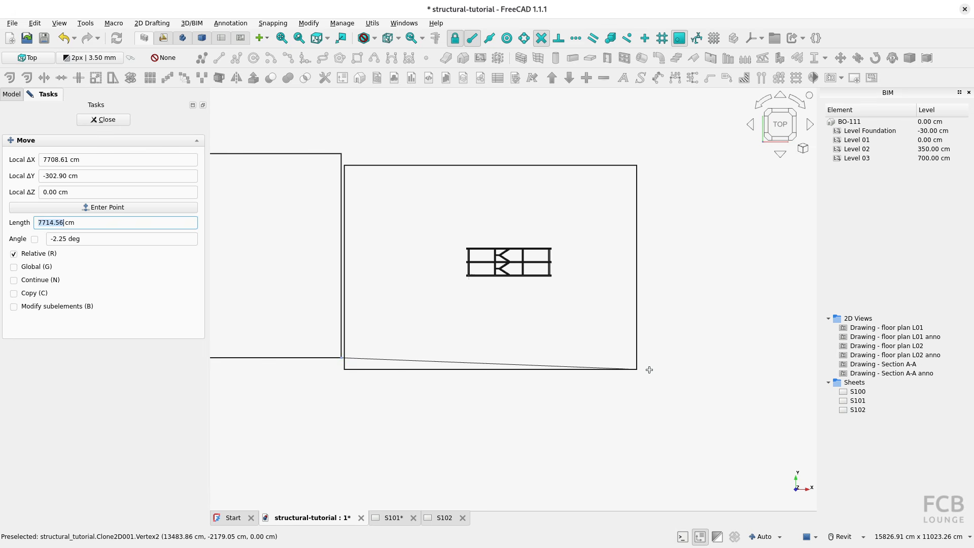
key(shift)
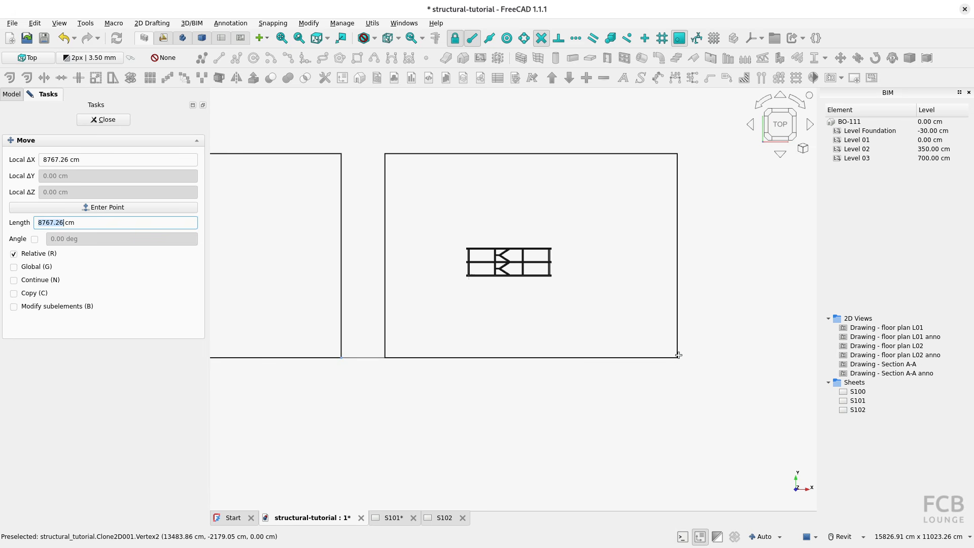
click(679, 355)
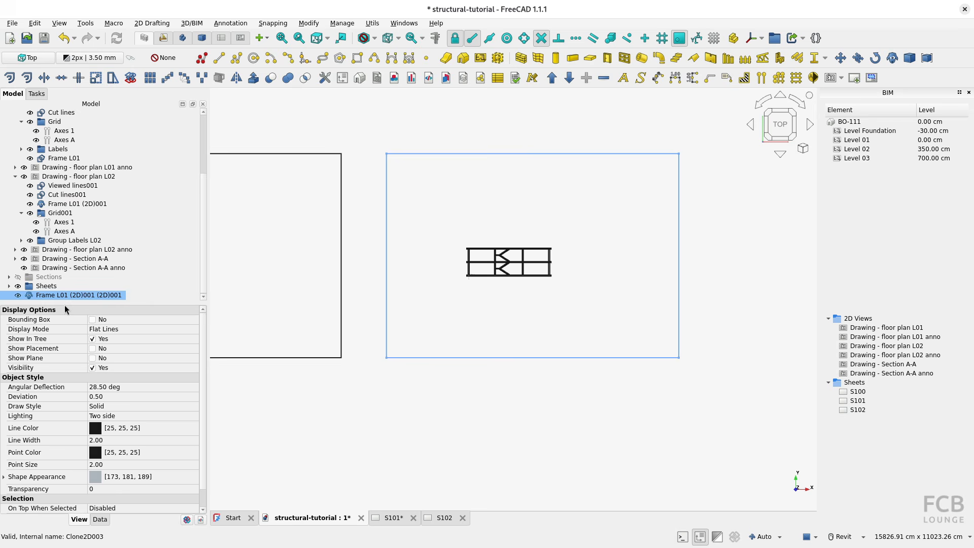
Clone the frame around the section in place, using its lower-right corner as both base point and target.
click(660, 267)
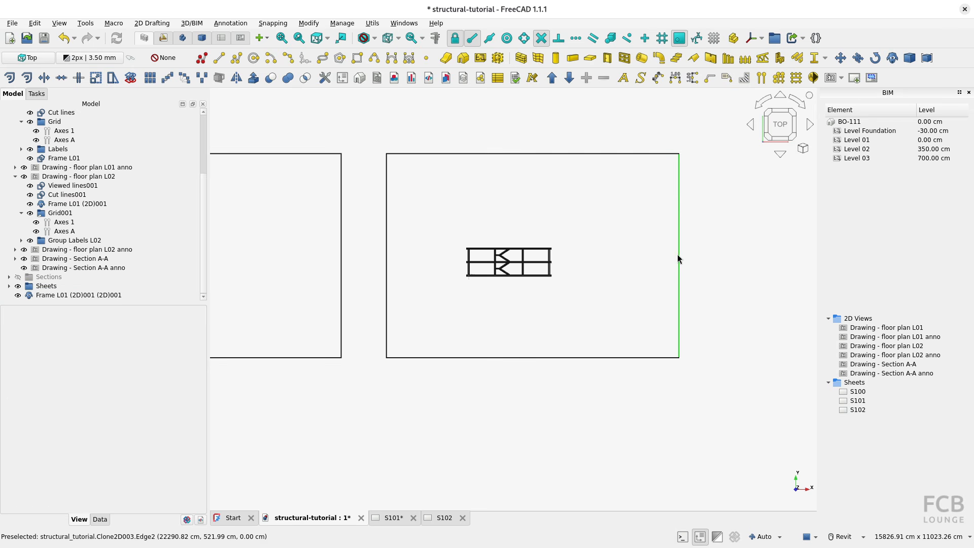
click(679, 259)
click(892, 58)
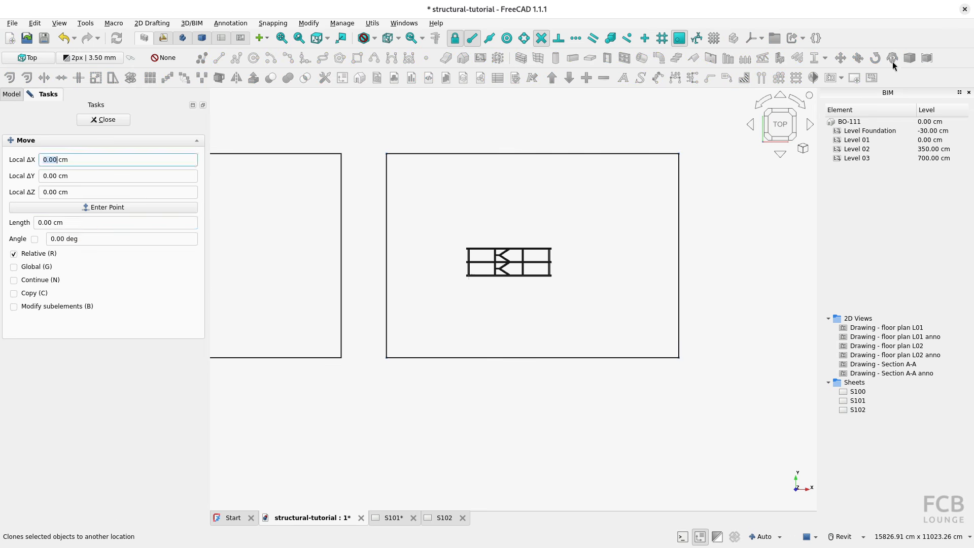
click(679, 358)
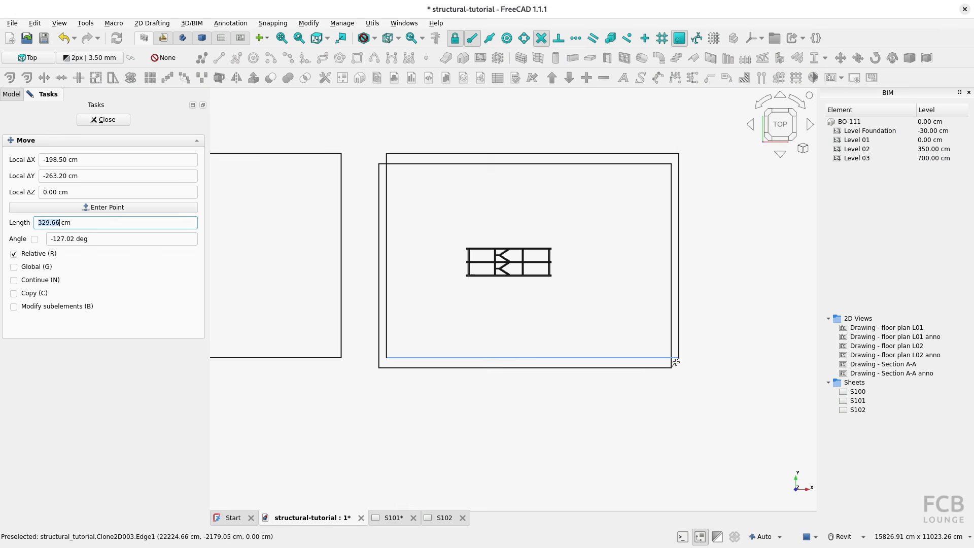
click(680, 358)
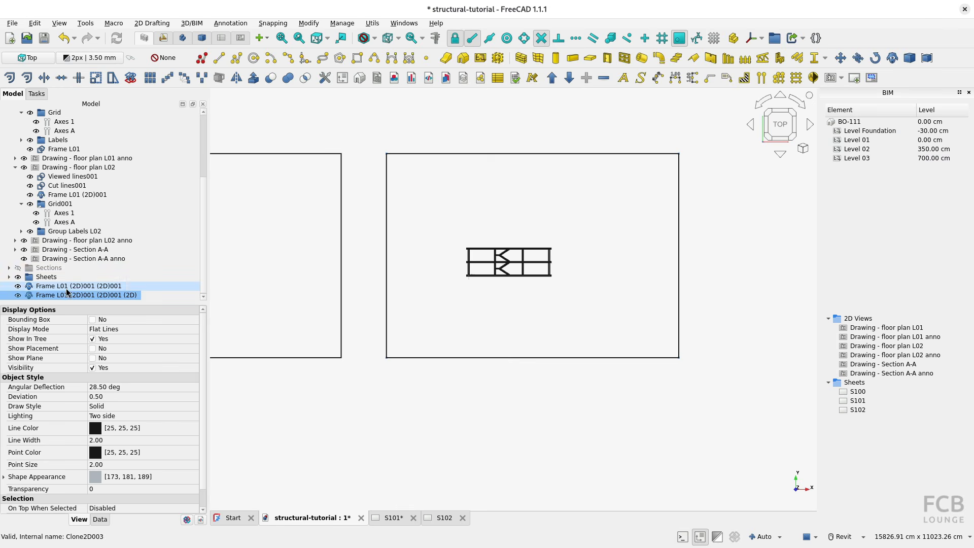
Place the first new frame clone in "Drawing - Section A-A" and the second in "Drawing - Section A-A anno".
click(67, 288)
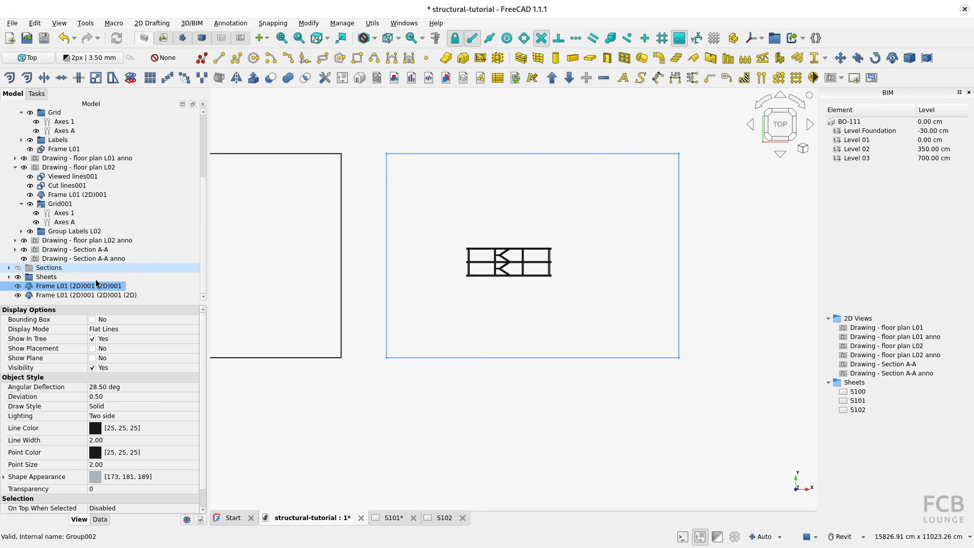
drag(96, 287, 117, 251)
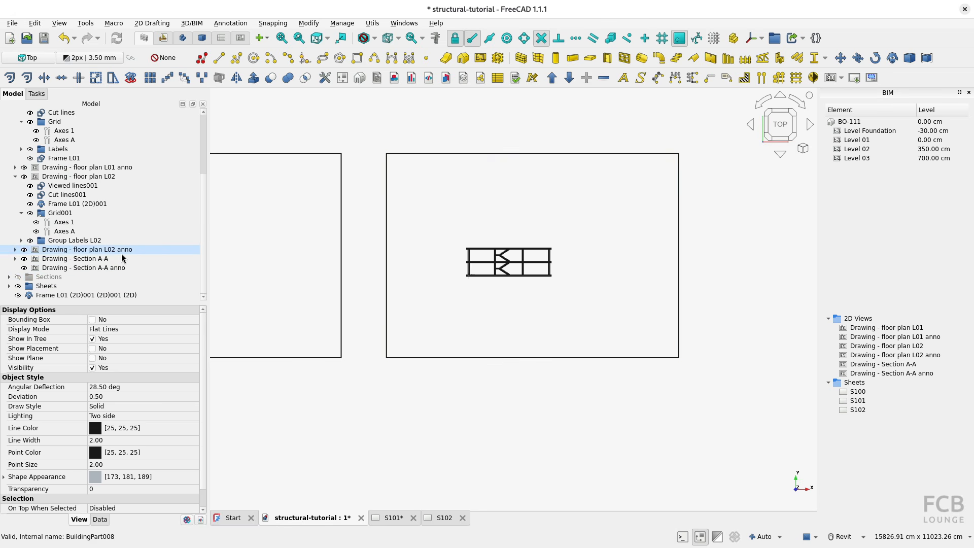
drag(92, 301, 136, 267)
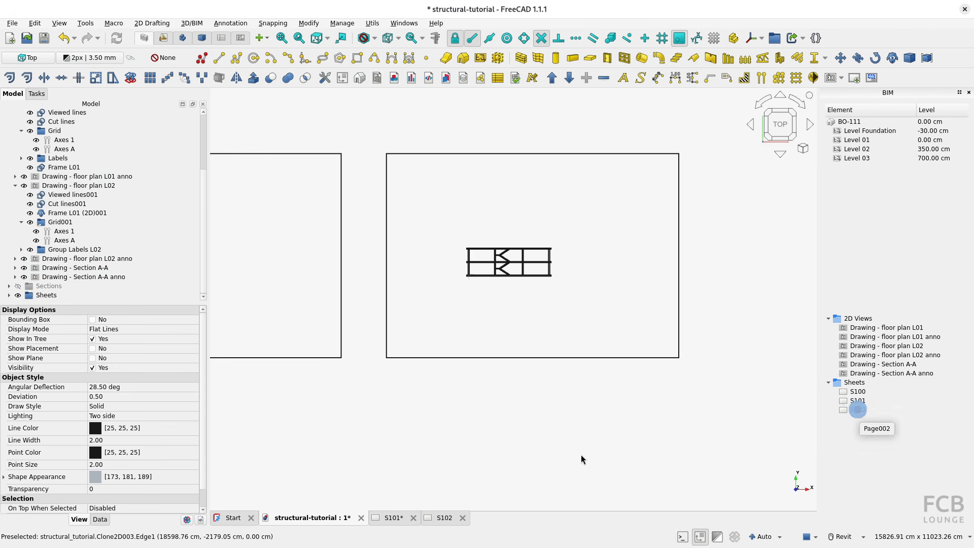
Open sheet S102, list the Sheets group's contents in the collapsed model tree, and save the document.
click(442, 519)
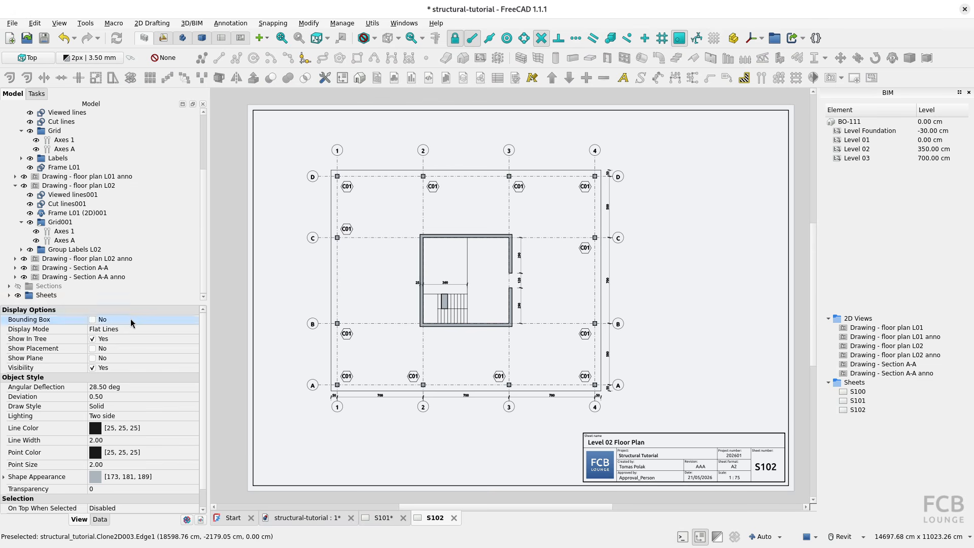
click(831, 411)
scroll(87, 227, up, 2)
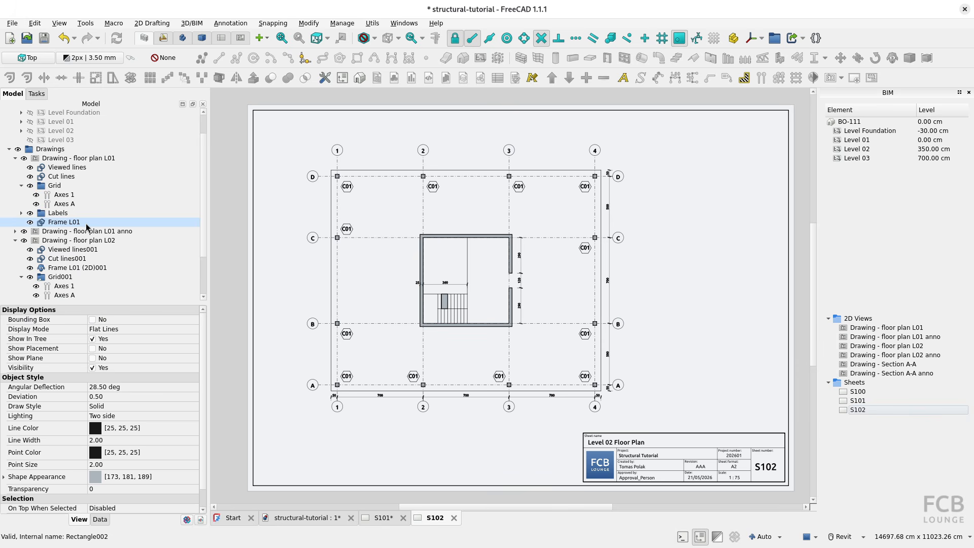
click(14, 150)
click(9, 148)
click(7, 197)
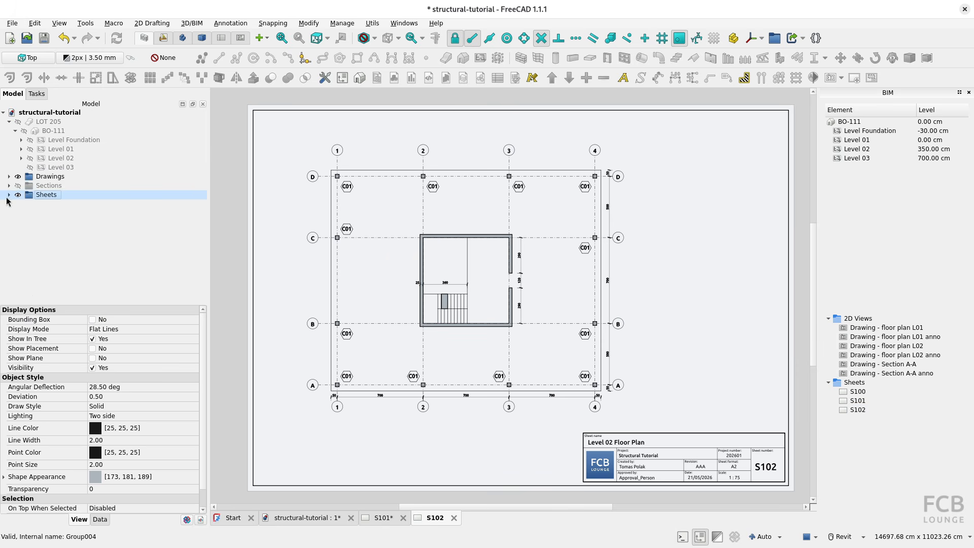
click(9, 195)
click(50, 249)
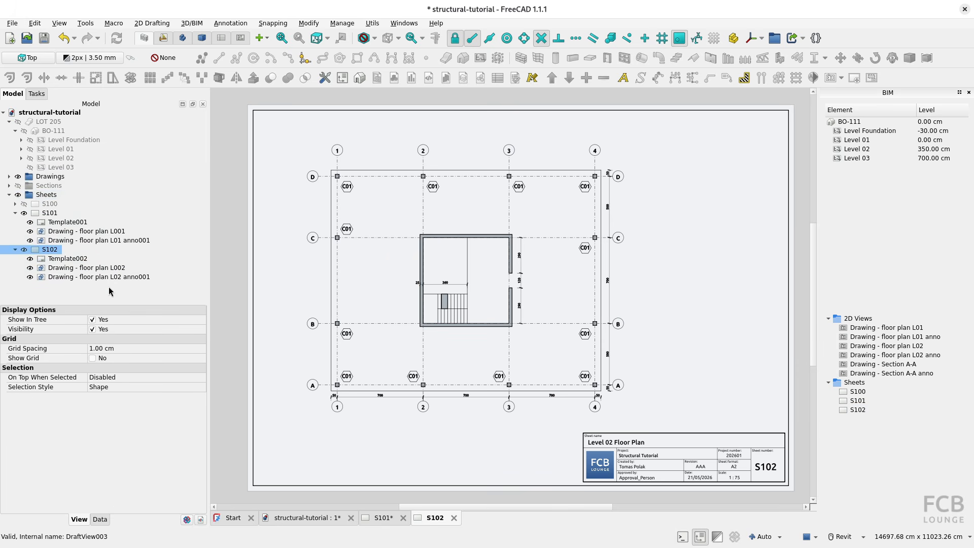
click(12, 23)
click(31, 99)
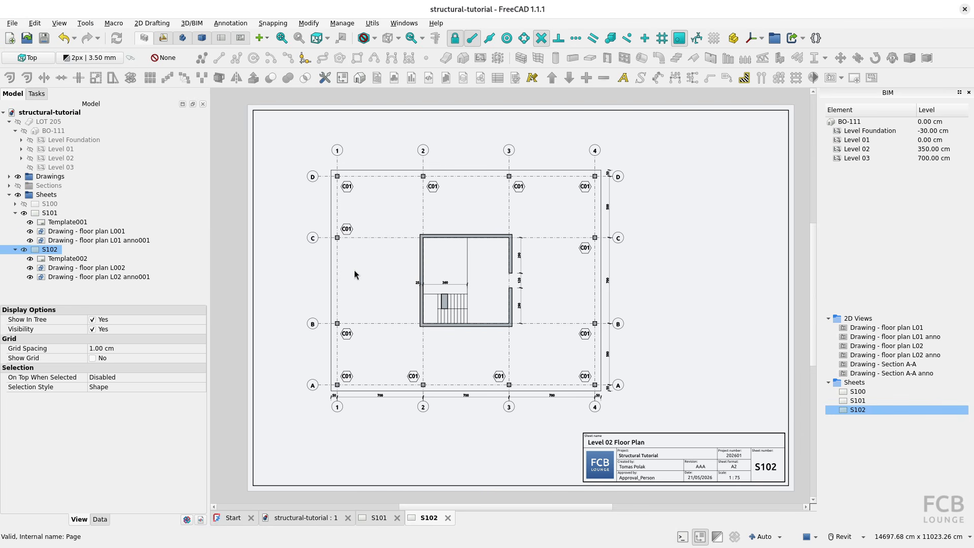
Delete the Level 02 floor plan view and its annotation view from sheet S102.
click(93, 269)
ctrl+click(96, 277)
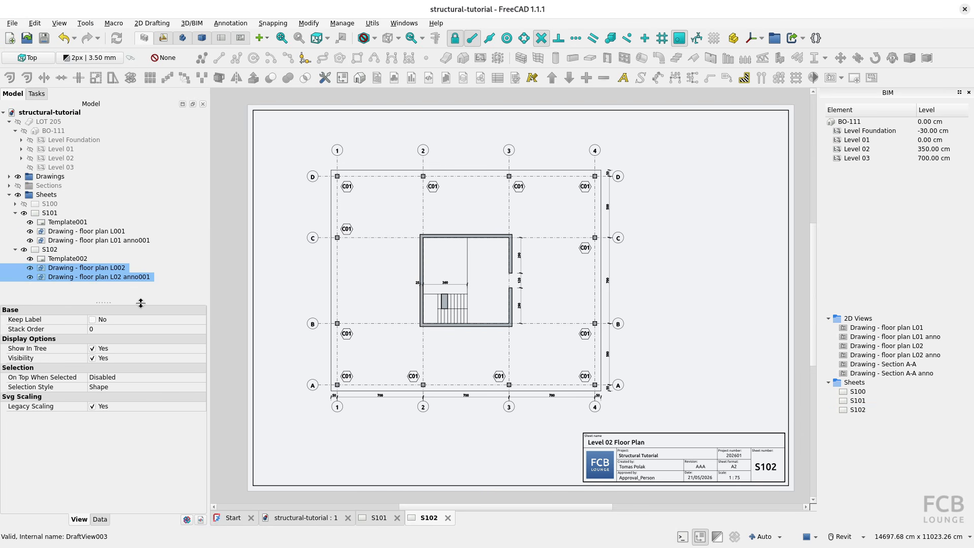
key(Delete)
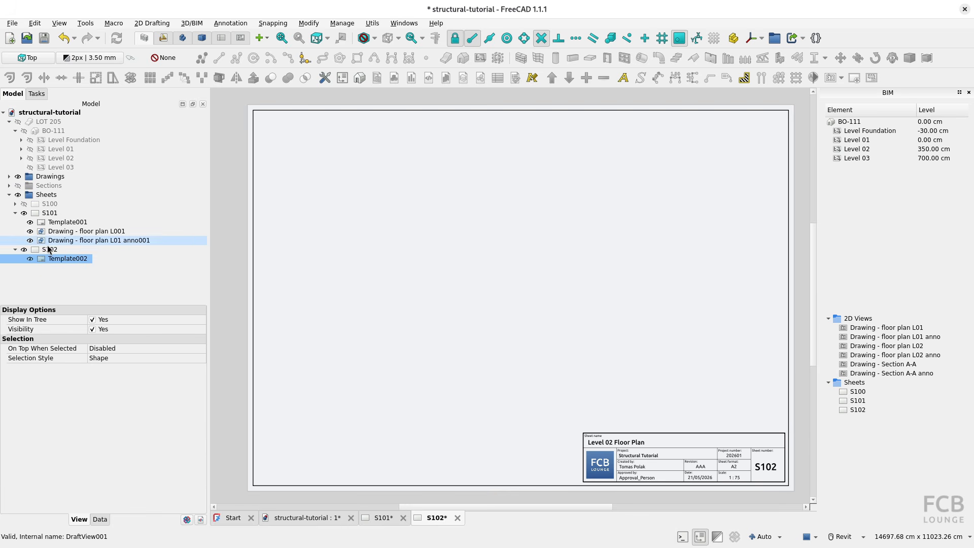
Copy sheet S102 together with its dependent template, Template002.
click(51, 250)
click(35, 23)
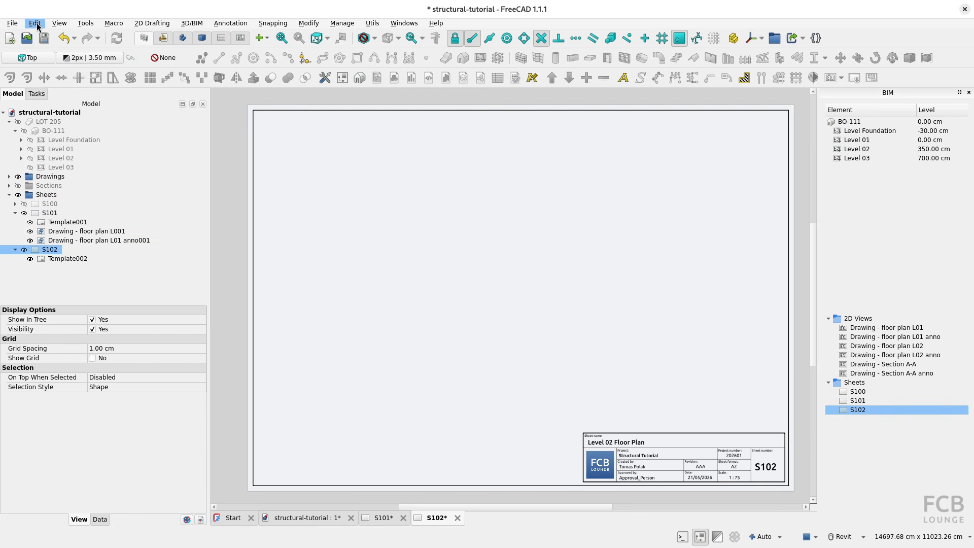
click(46, 72)
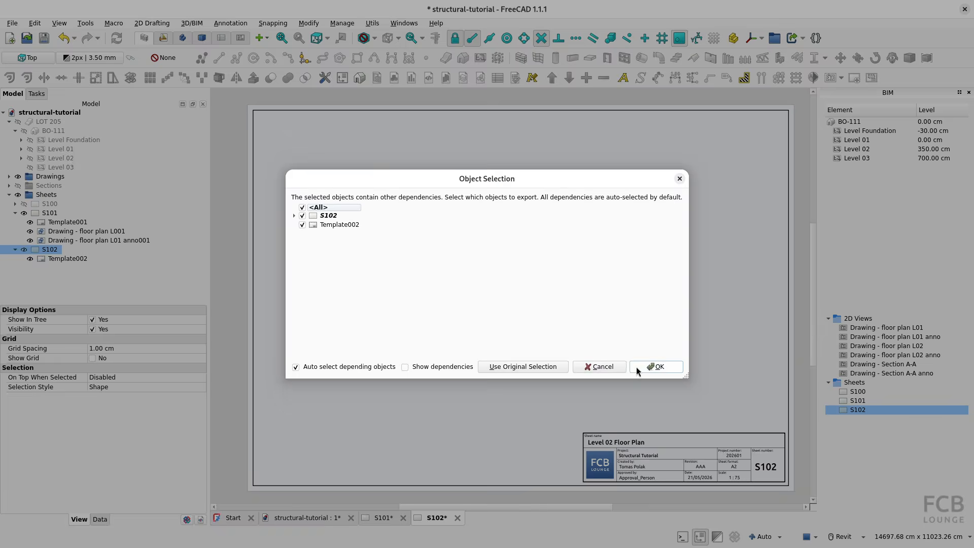
click(658, 371)
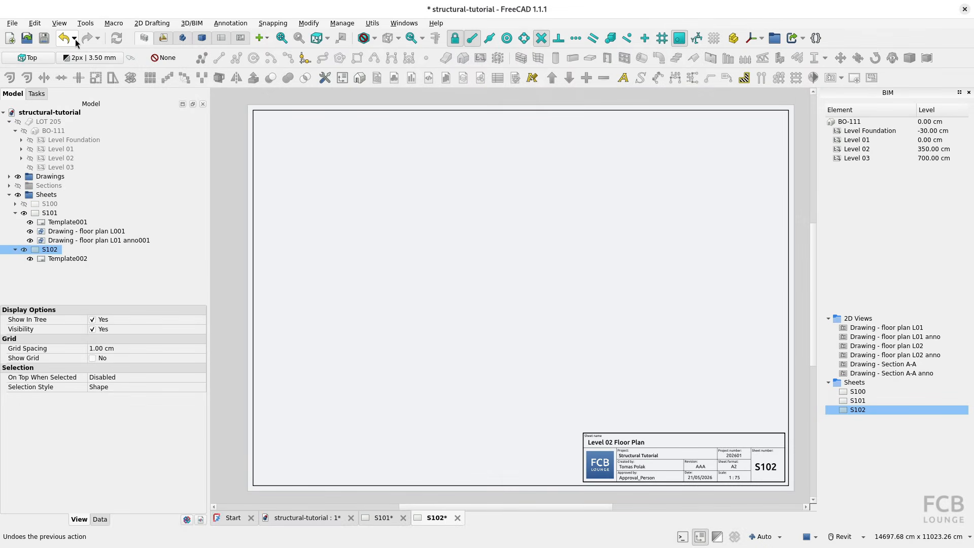
Undo the deletion of the two Level 02 views on sheet S102.
click(75, 39)
click(79, 52)
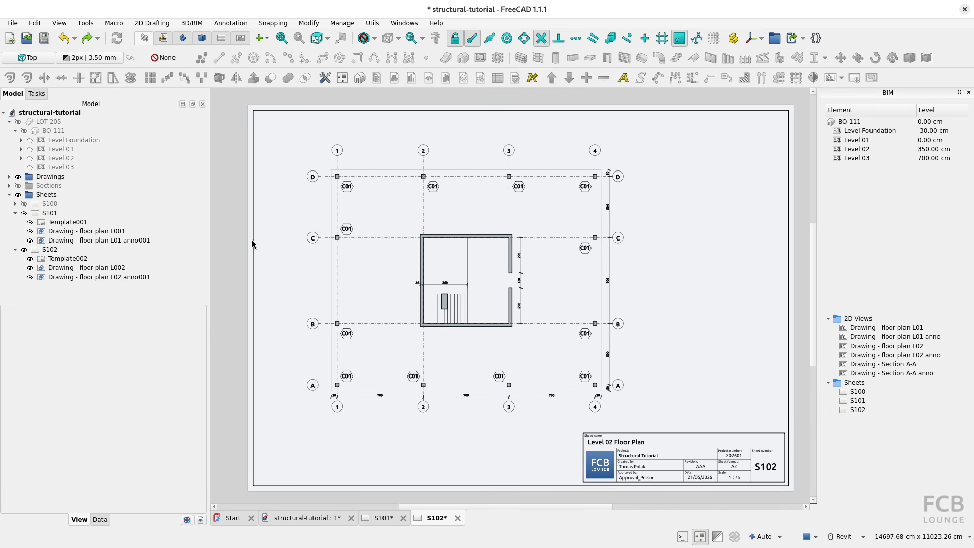
Paste the copied sheet with its template into the Sheets group and open the new sheet S103.
click(35, 23)
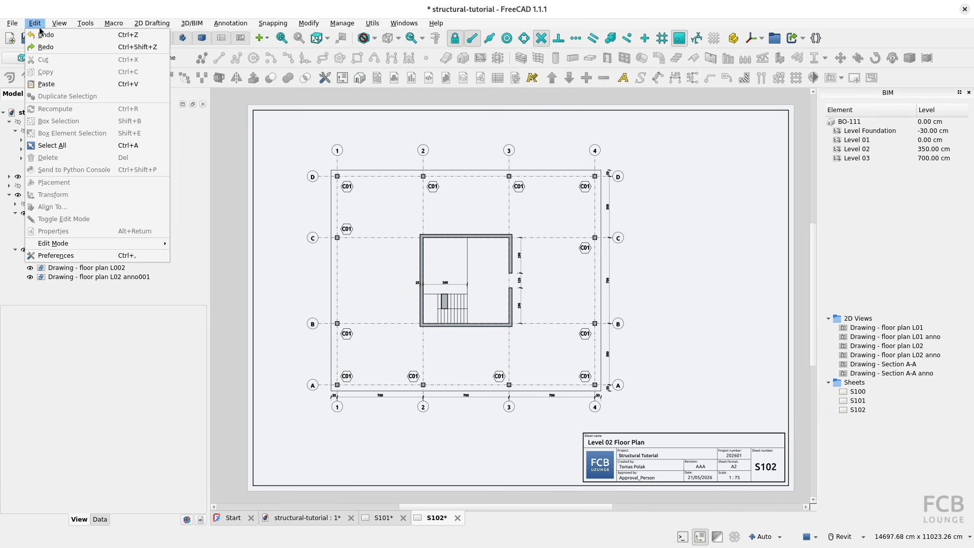
click(57, 84)
click(53, 286)
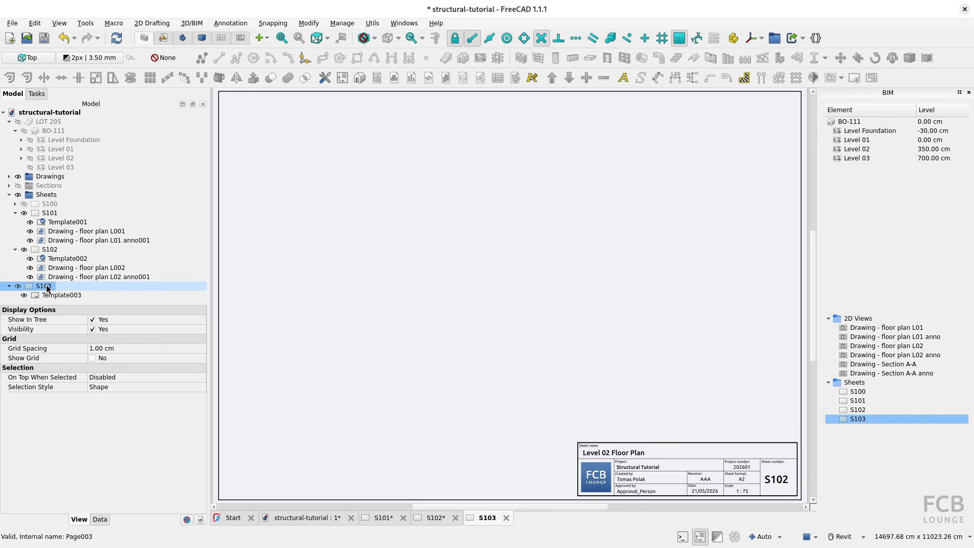
Set the sheet name to Section A-A and the sheet number to S301 in the title block of sheet S103.
middle_drag(642, 478, 534, 394)
scroll(534, 394, up, 3)
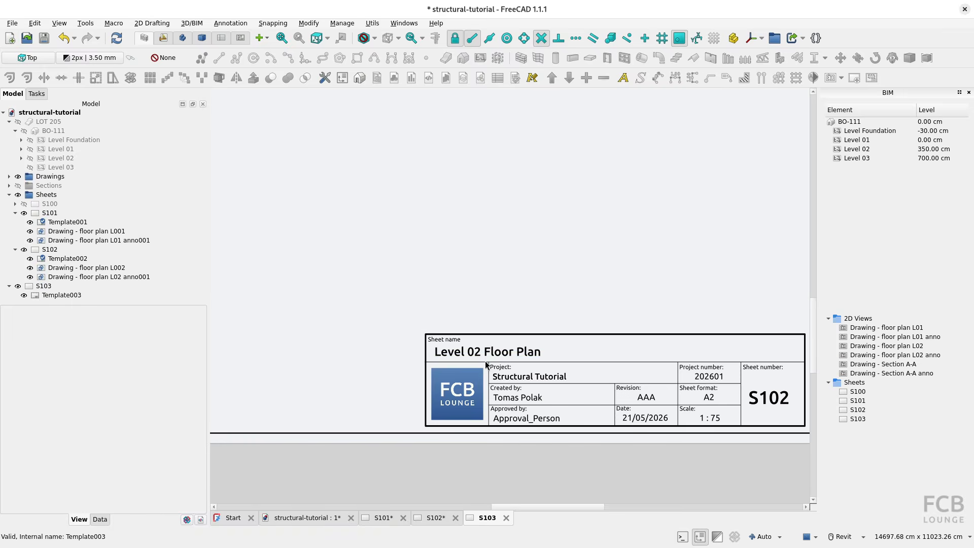
click(477, 356)
text(Section A-A)
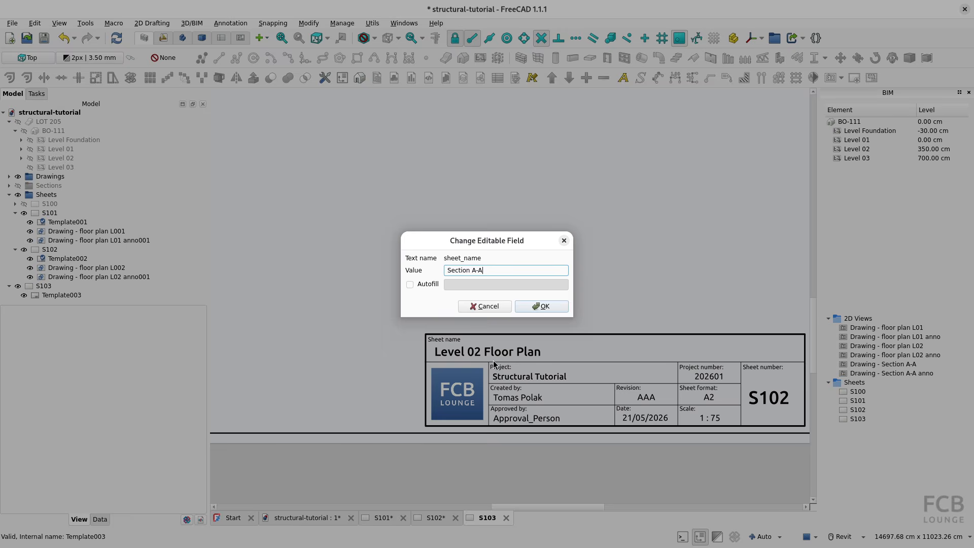
key(Return)
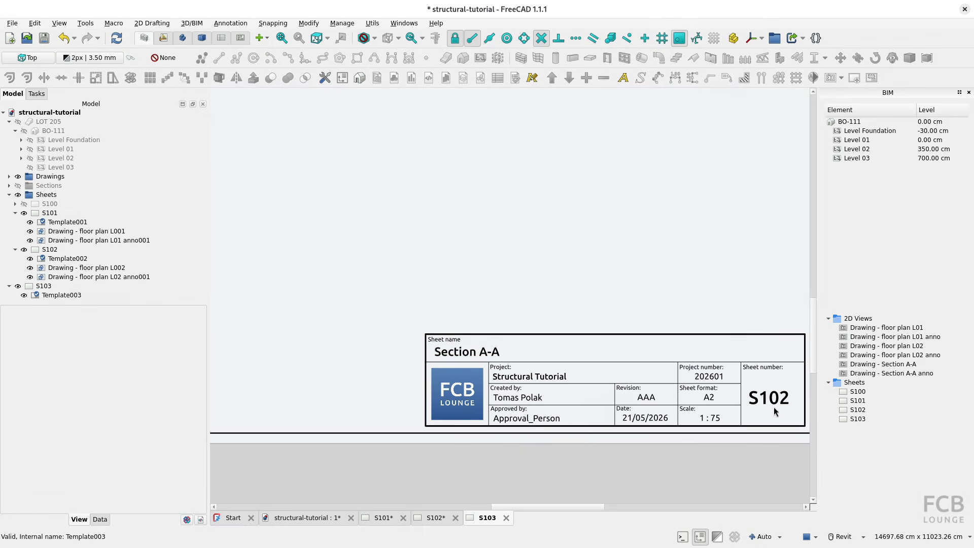
click(756, 408)
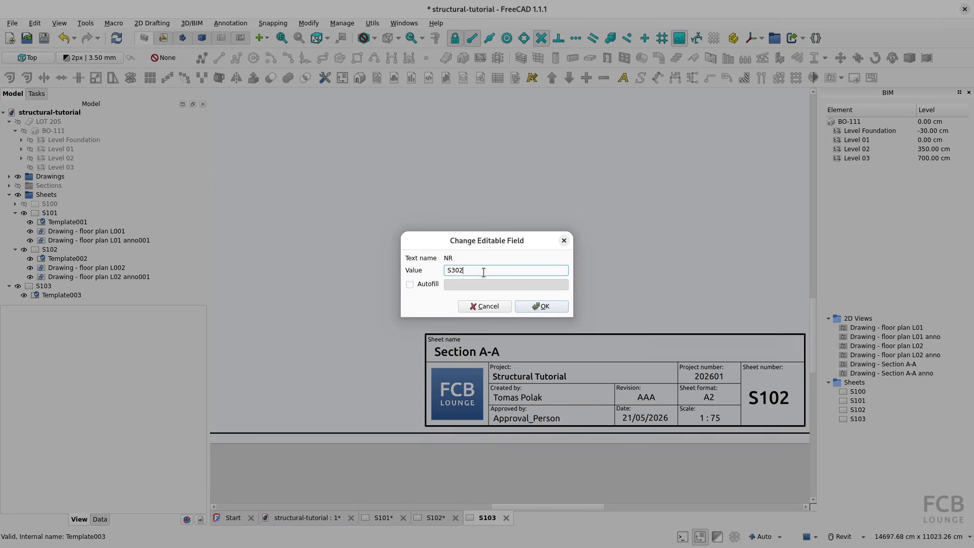
click(542, 307)
key(v)
key(f)
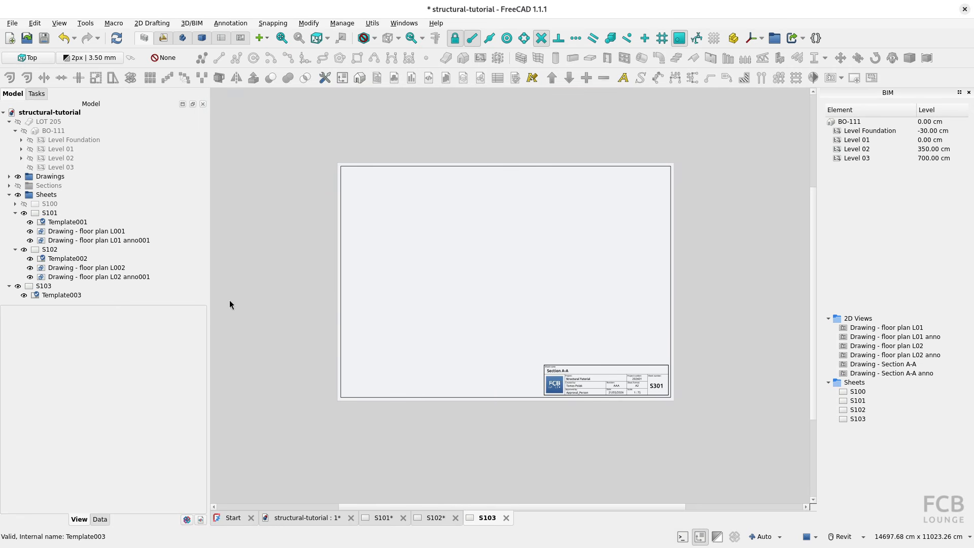
Insert a view of Drawing - Section A-A on sheet S103.
click(68, 298)
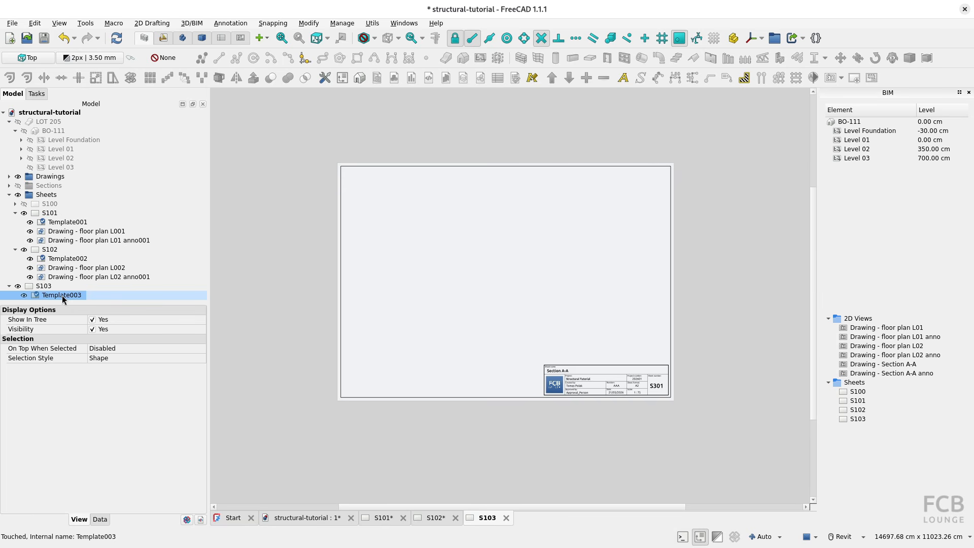
click(9, 176)
scroll(90, 212, down, 1)
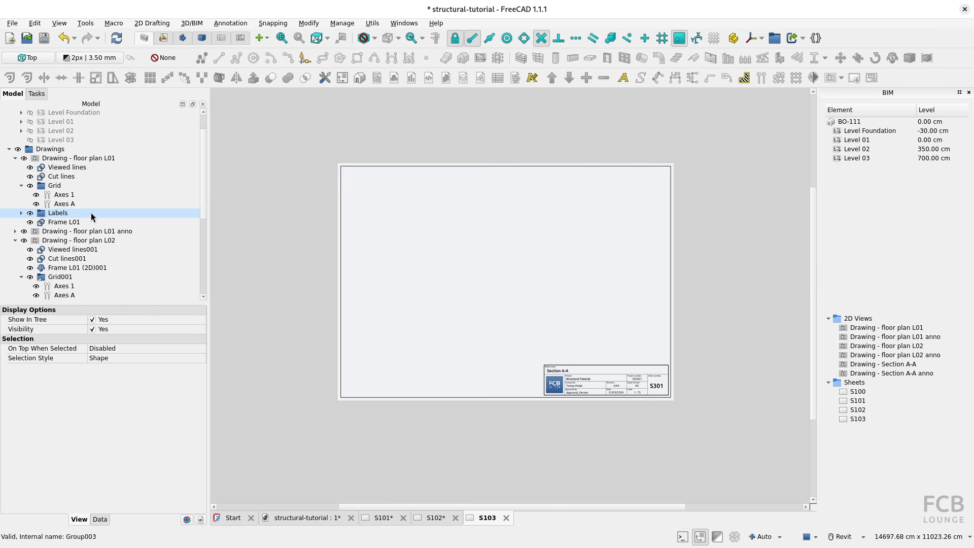
scroll(90, 212, down, 6)
scroll(90, 212, up, 4)
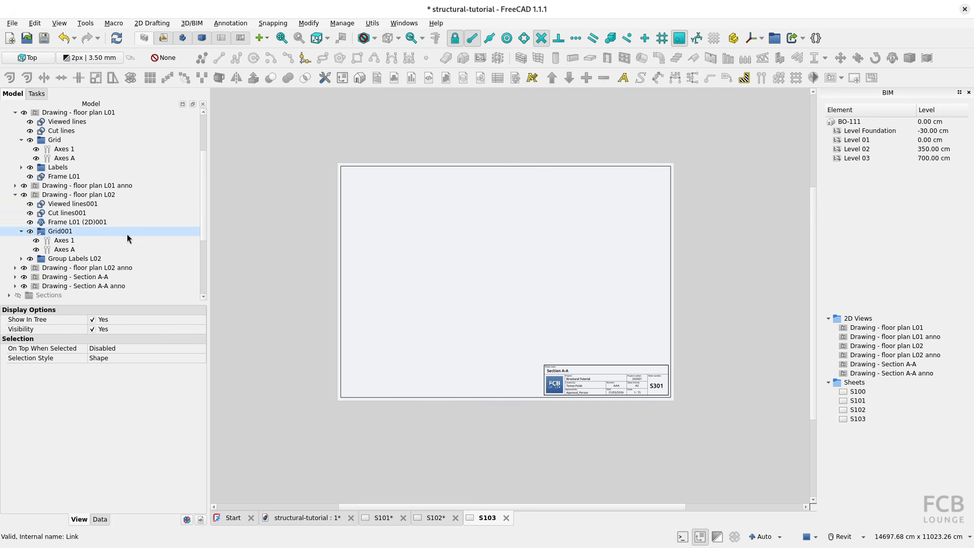
click(76, 278)
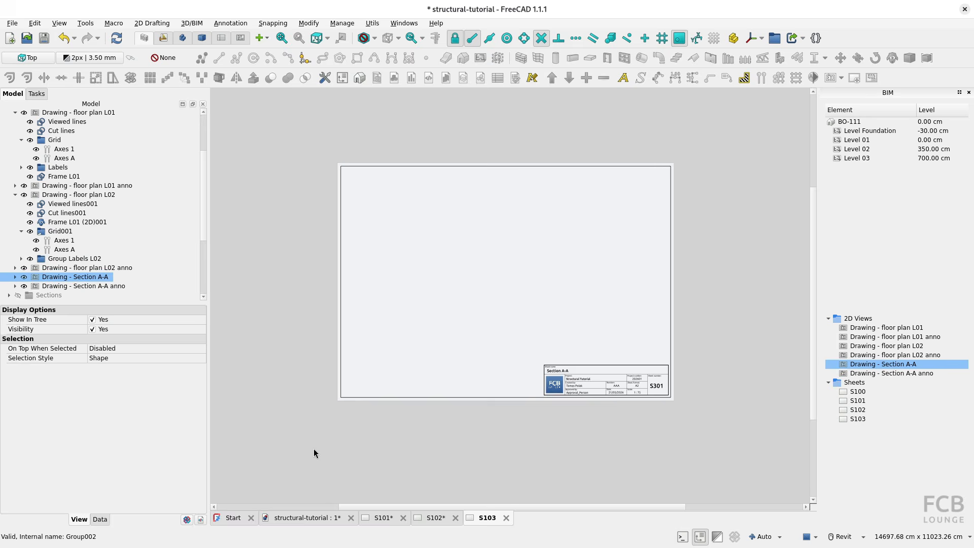
click(306, 518)
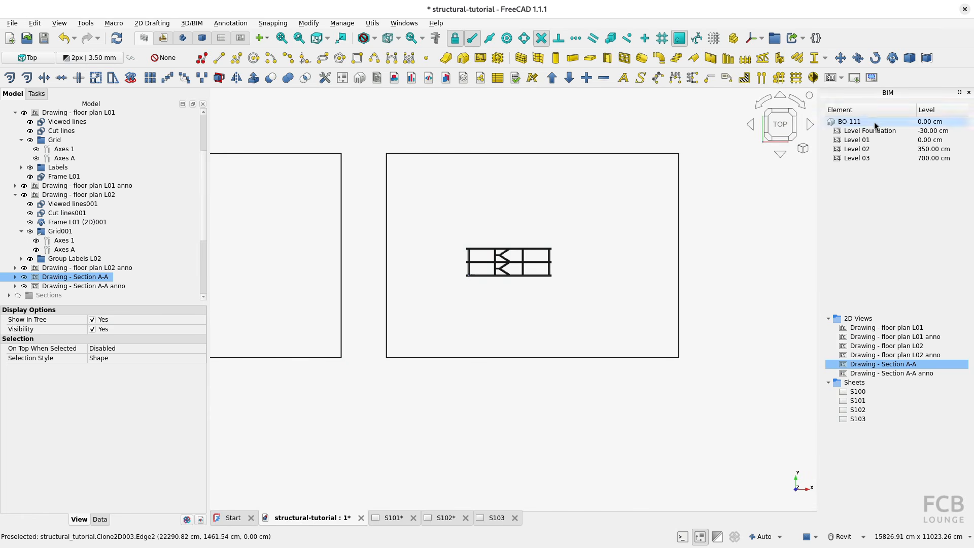
click(872, 78)
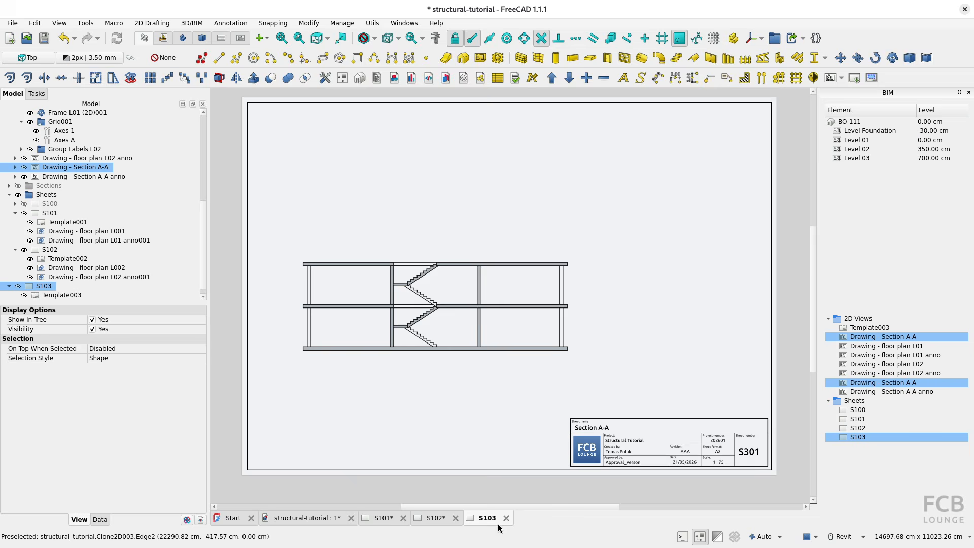
scroll(440, 351, down, 4)
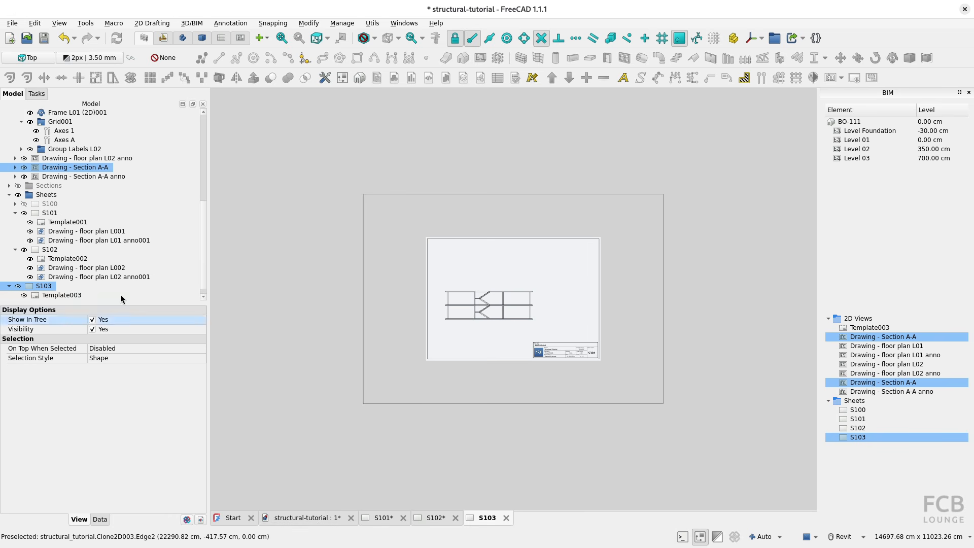
Insert a view of the annotation drawing, Drawing - Section A-A anno, on sheet S103.
click(43, 287)
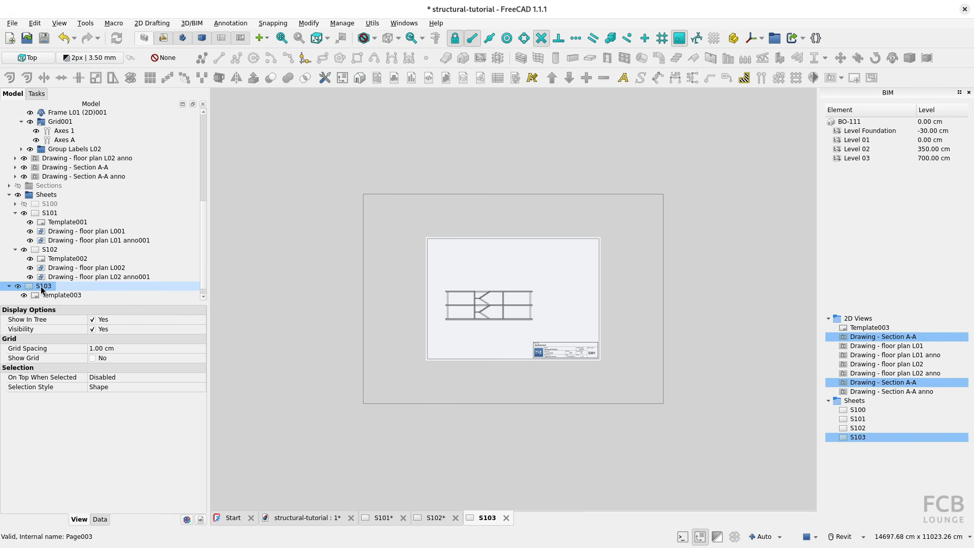
ctrl+click(102, 176)
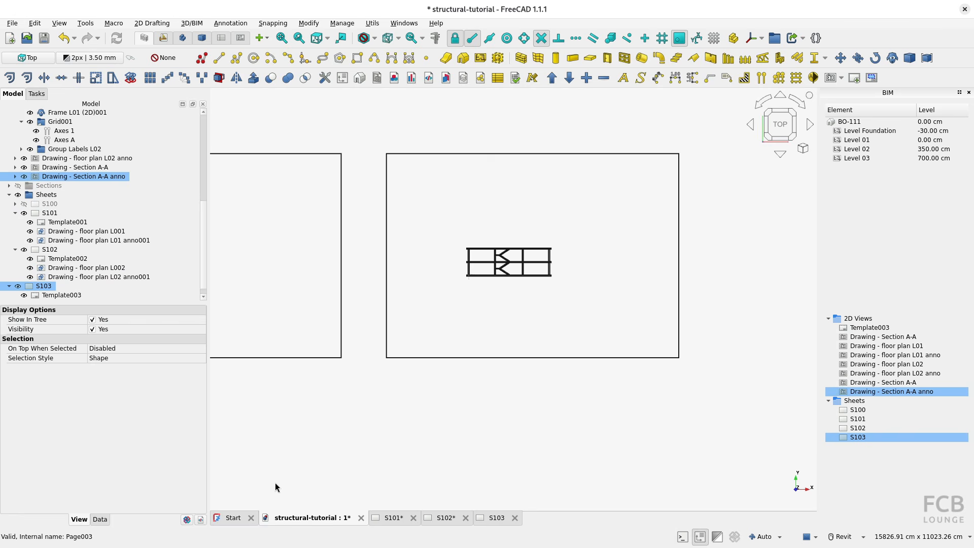
click(872, 78)
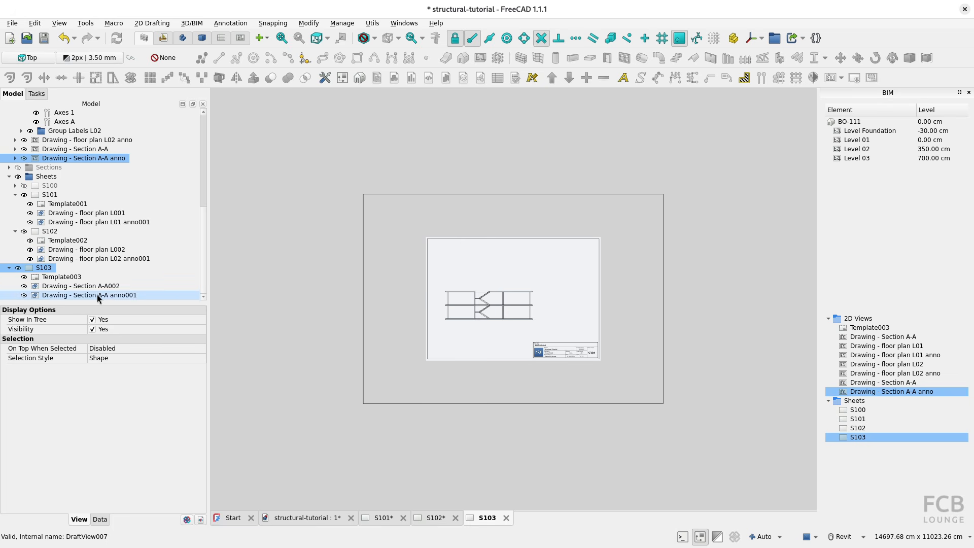
Position the Section A-A view on sheet S103 at X 35 cm and Y 25 cm, and lock its position.
click(57, 288)
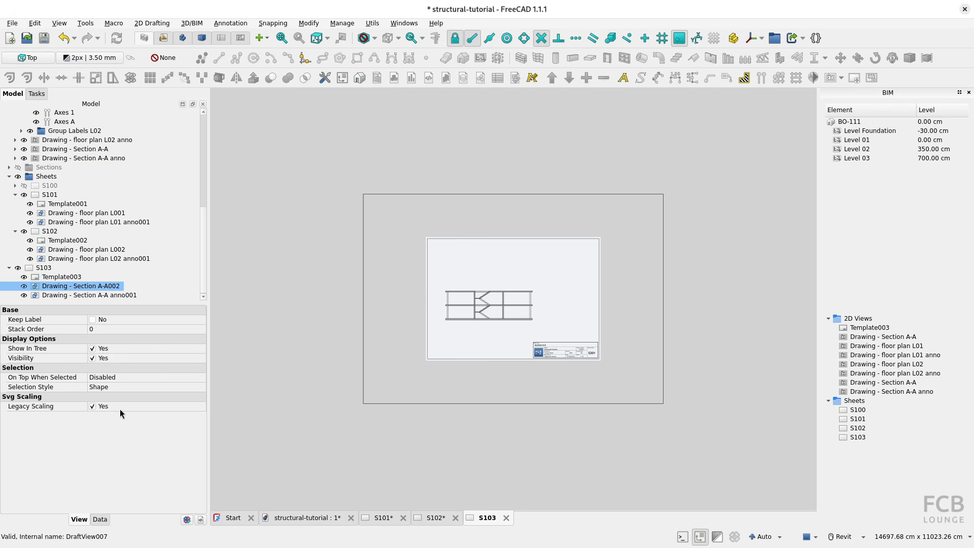
click(100, 520)
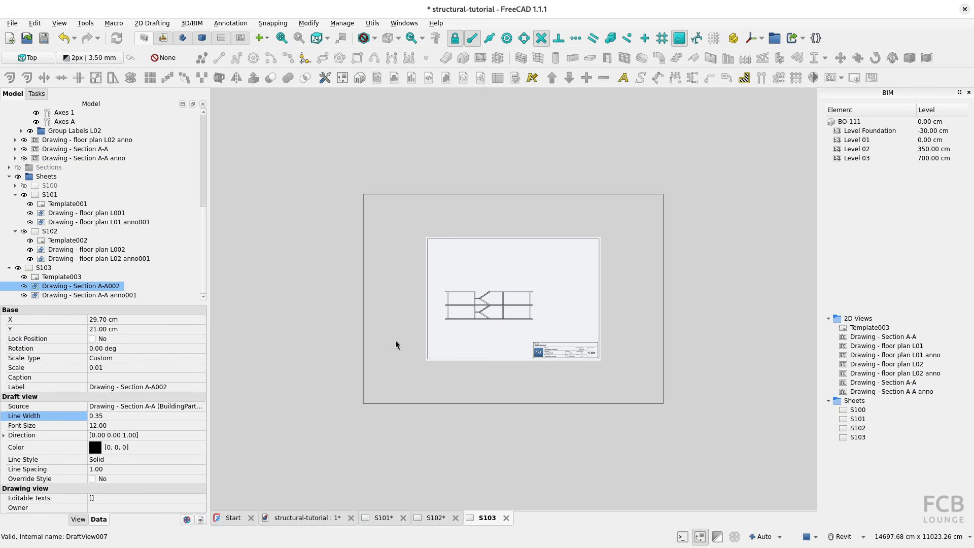
scroll(428, 340, up, 2)
click(113, 321)
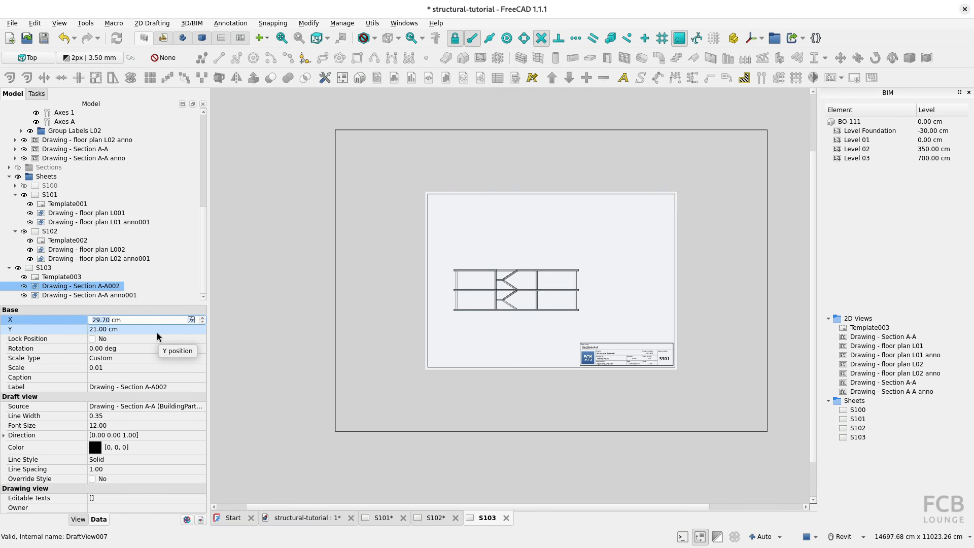
text(35)
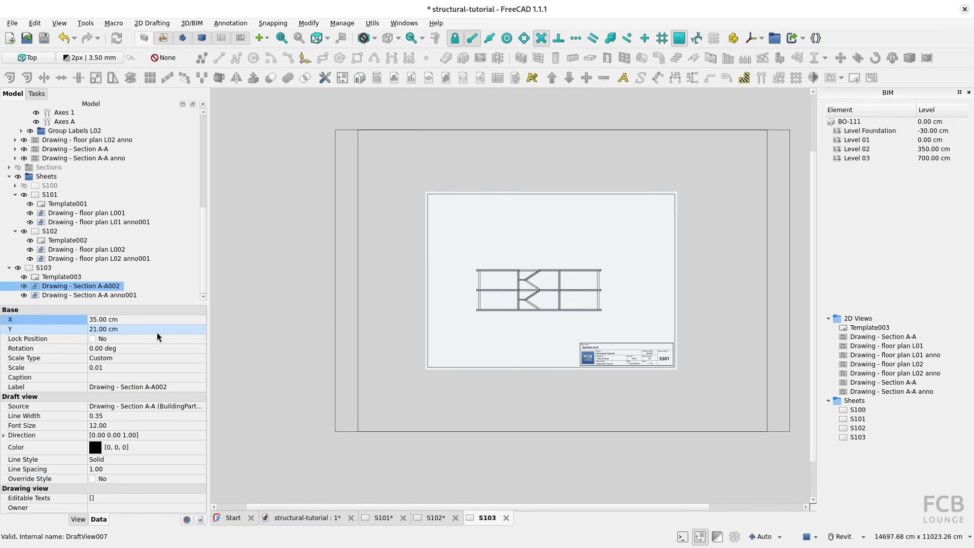
click(111, 330)
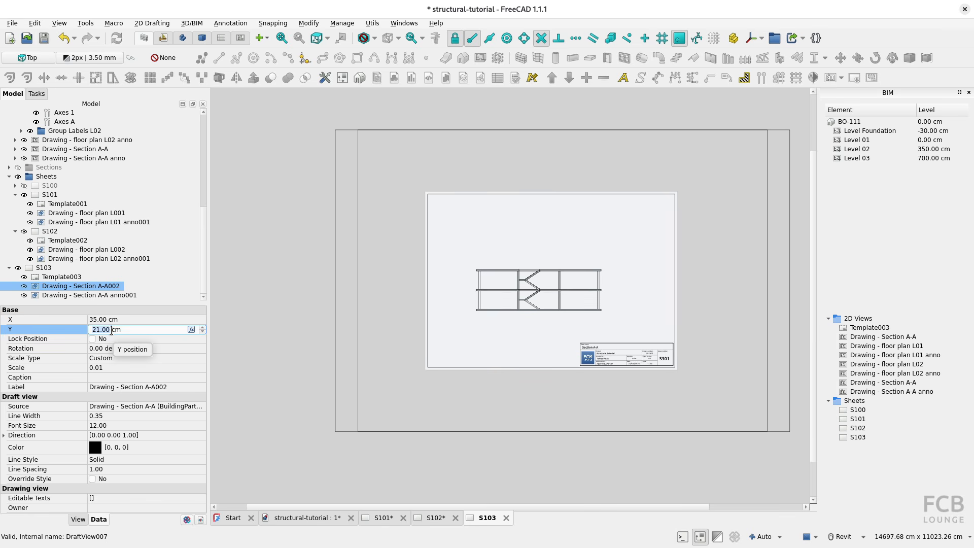
text(25)
click(81, 350)
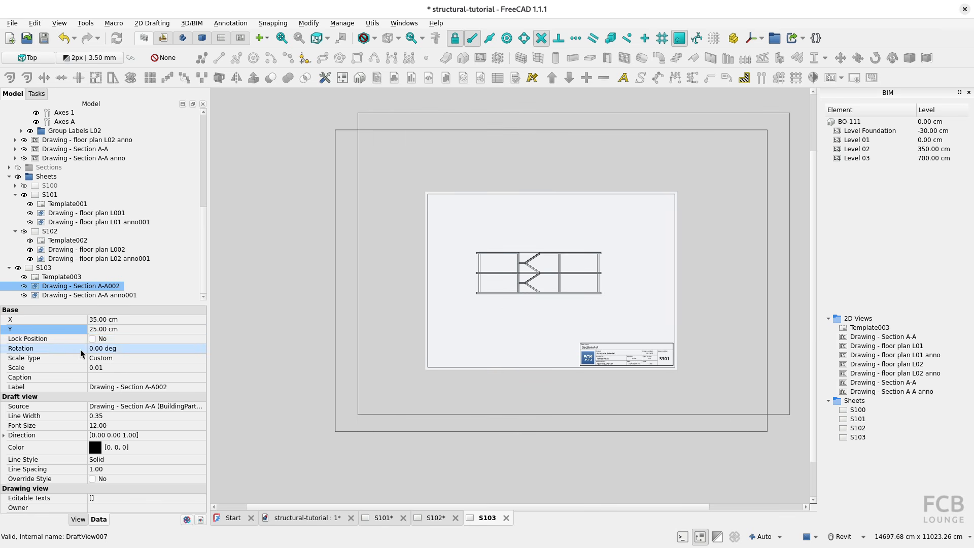
click(90, 342)
click(92, 340)
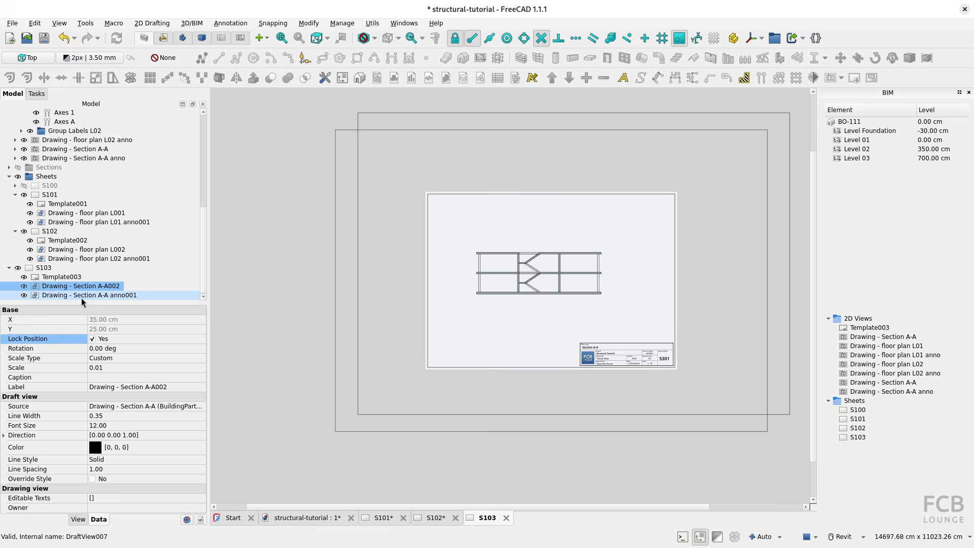
Place the Section A-A annotation view at X 35 cm and Y 25 cm, and lock its position.
click(83, 296)
click(99, 321)
text(35)
key(Return)
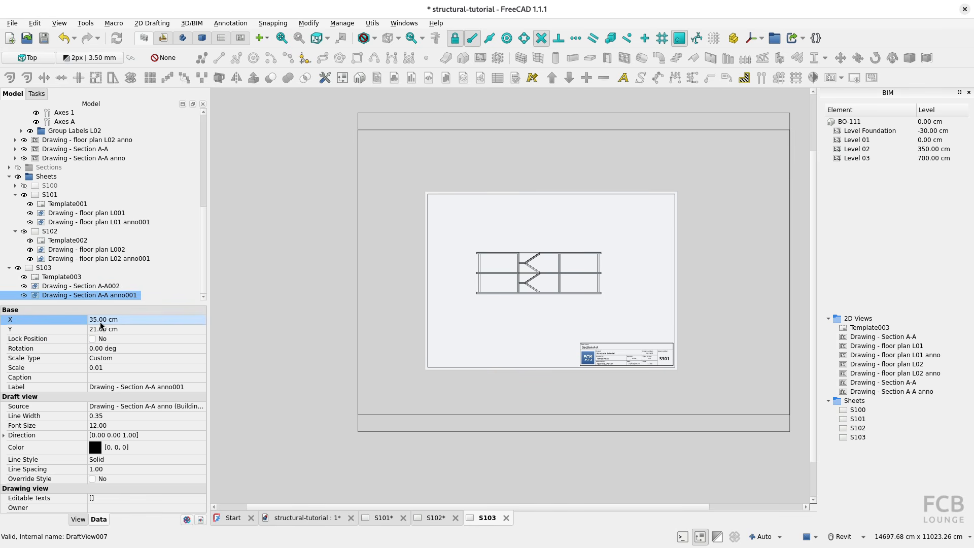
click(100, 327)
text(25)
key(Return)
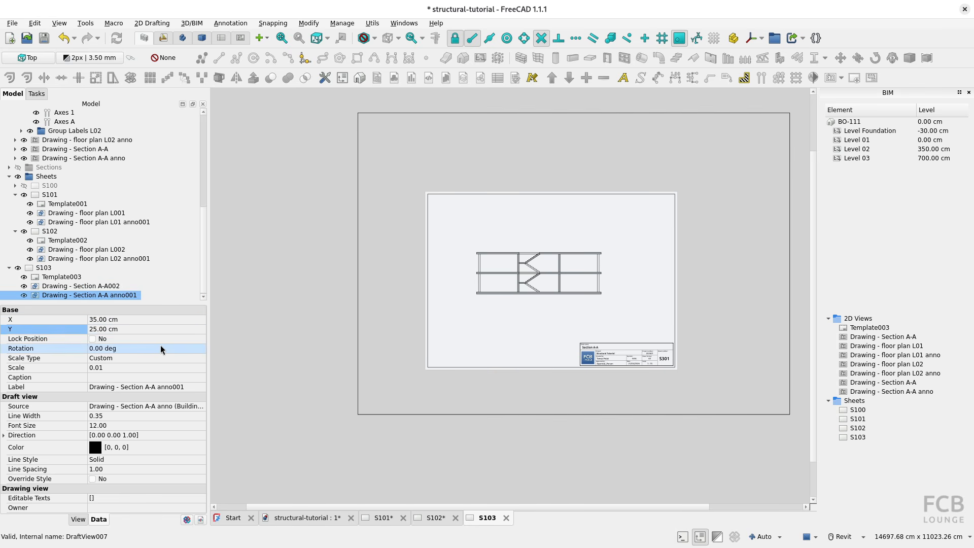
click(111, 336)
click(105, 337)
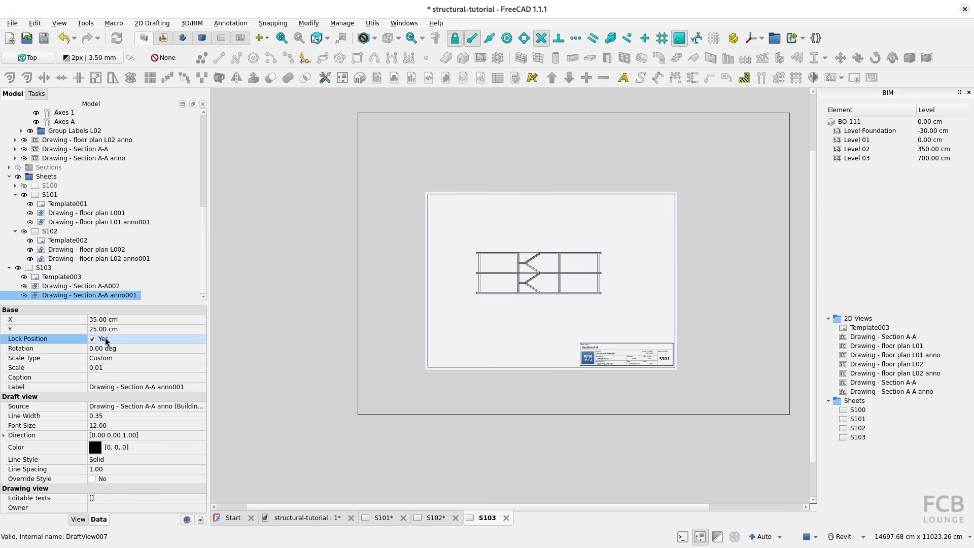
Compare the Section A-A sheet with page 4 of the reference PDF in the document viewer.
scroll(557, 291, up, 4)
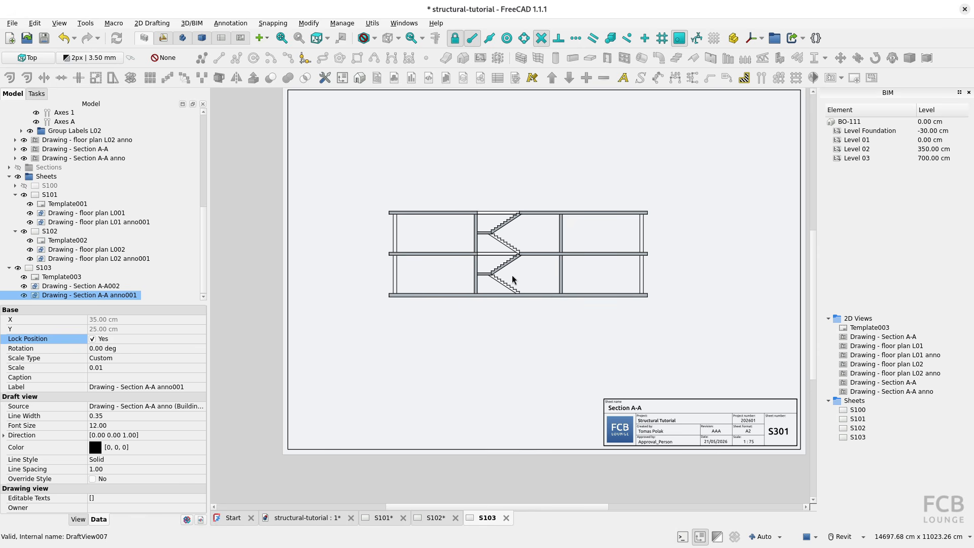
key(alt+Tab)
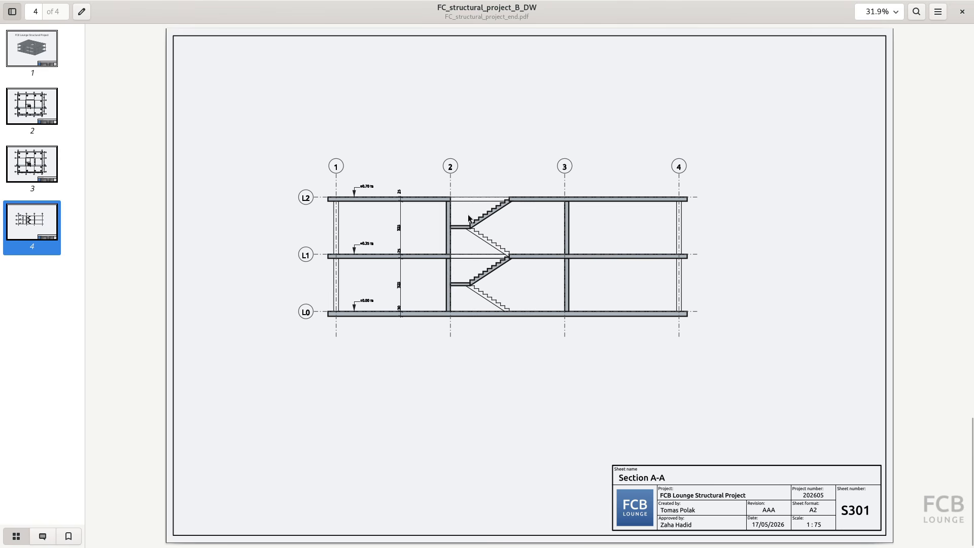
key(alt+Tab)
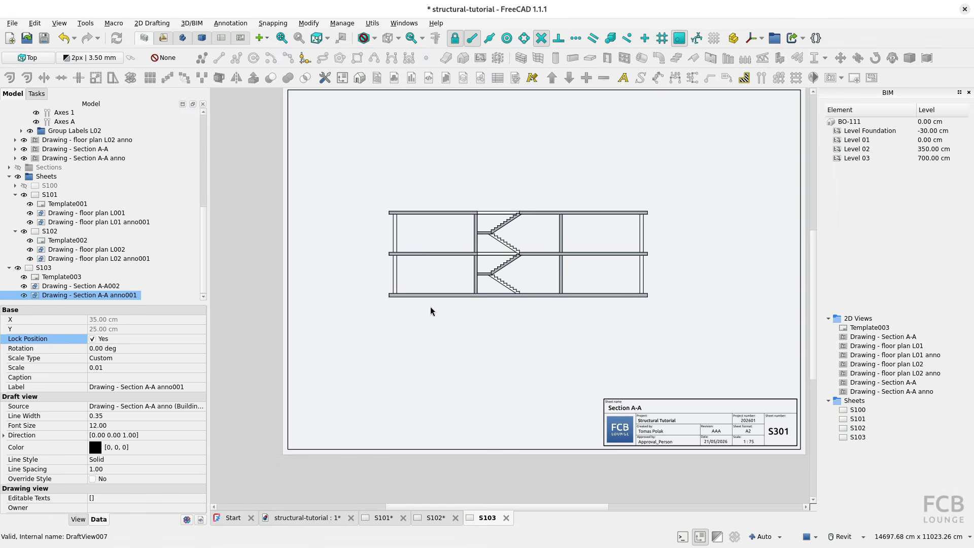
Examine the grid axes and annotations of the floor plan drawings beside the Section A-A drawing in the model view.
click(310, 523)
scroll(446, 369, down, 4)
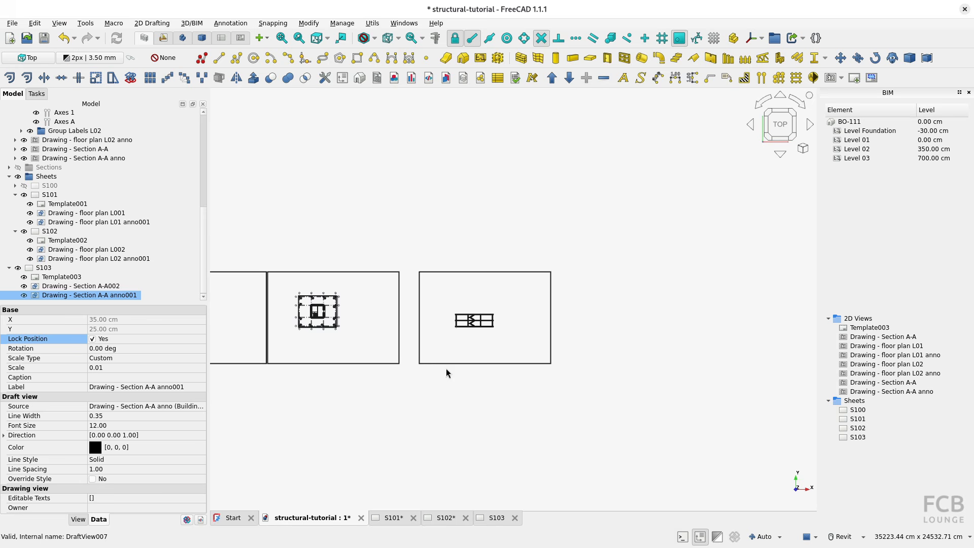
middle_drag(420, 355, 679, 365)
scroll(567, 335, up, 5)
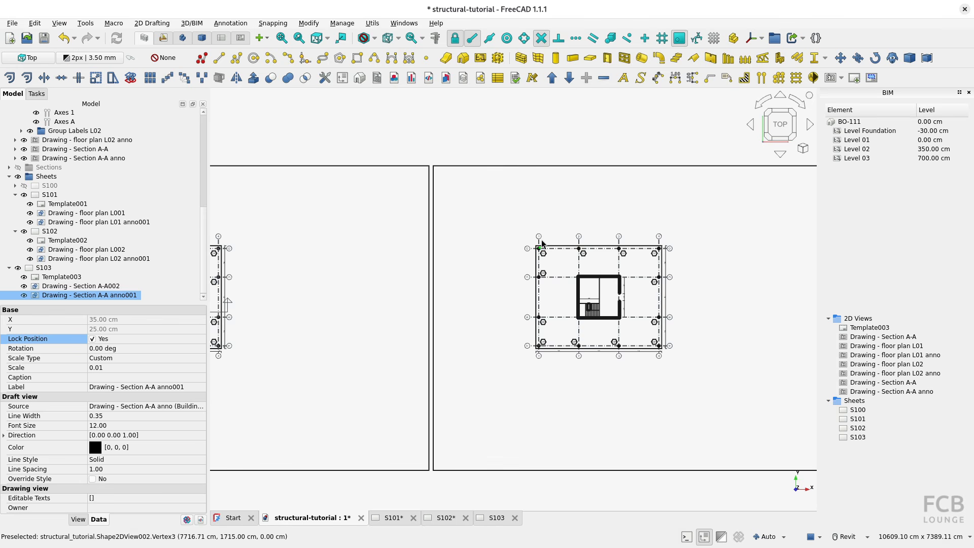
middle_drag(476, 277, 653, 277)
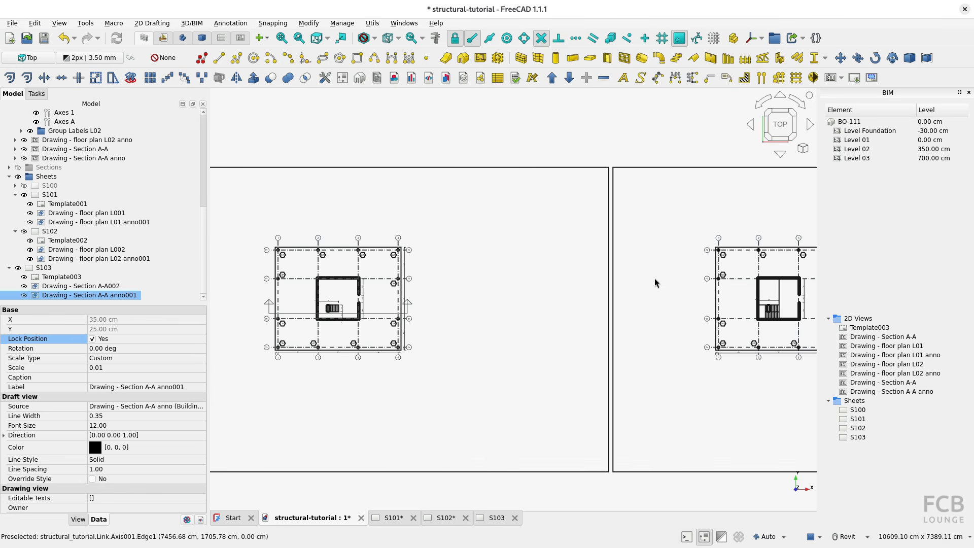
scroll(653, 277, down, 2)
middle_drag(719, 327, 385, 335)
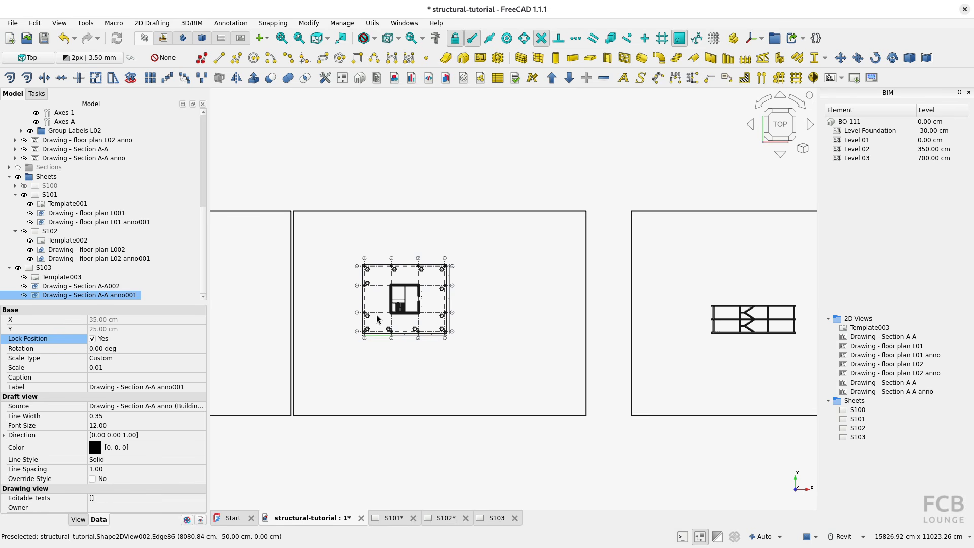
middle_drag(312, 327, 521, 328)
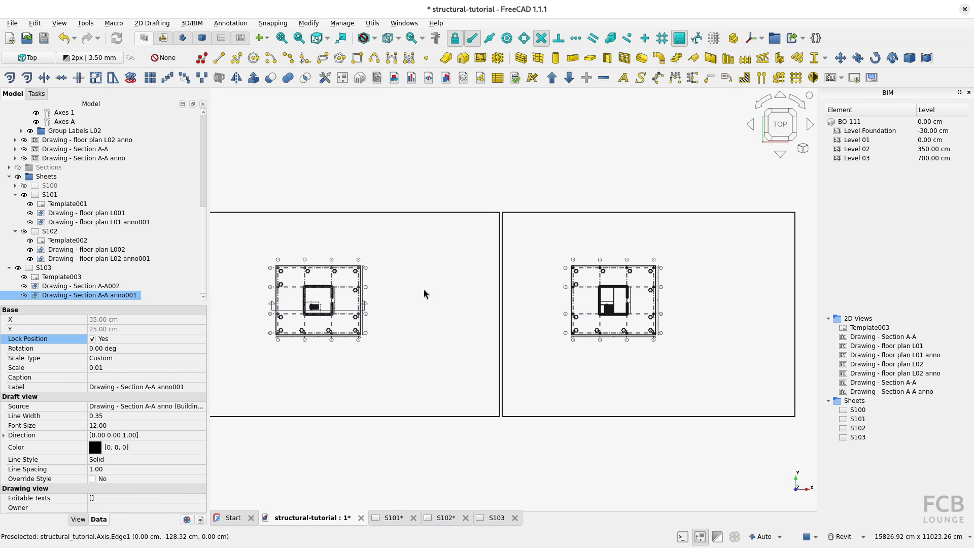
Create a new axis at the floor plan's origin and rename it "Axes 1 section".
click(554, 196)
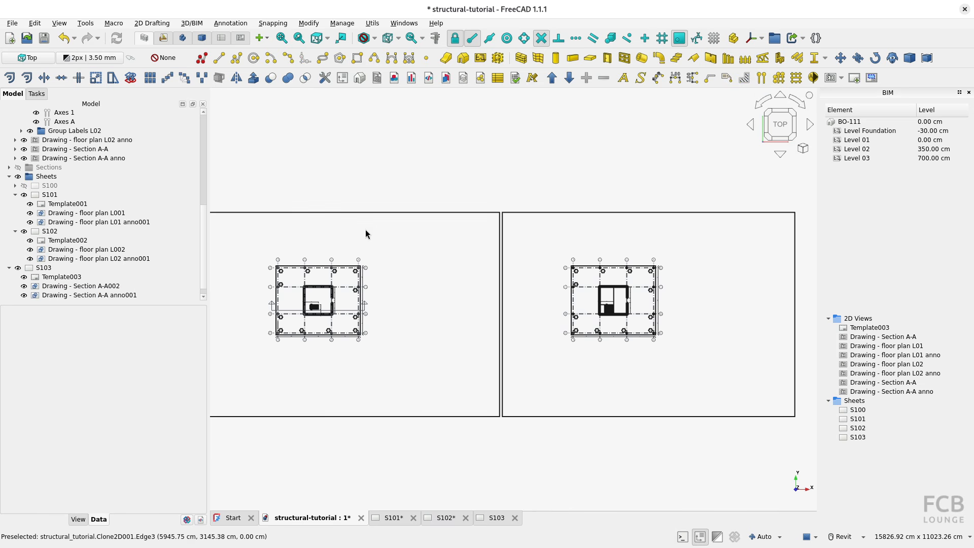
scroll(276, 335, up, 13)
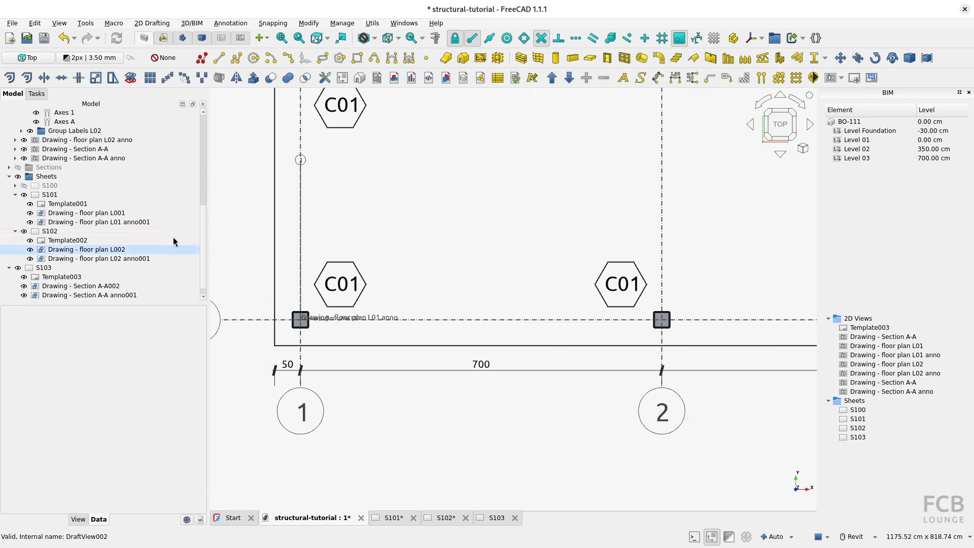
drag(203, 226, 203, 254)
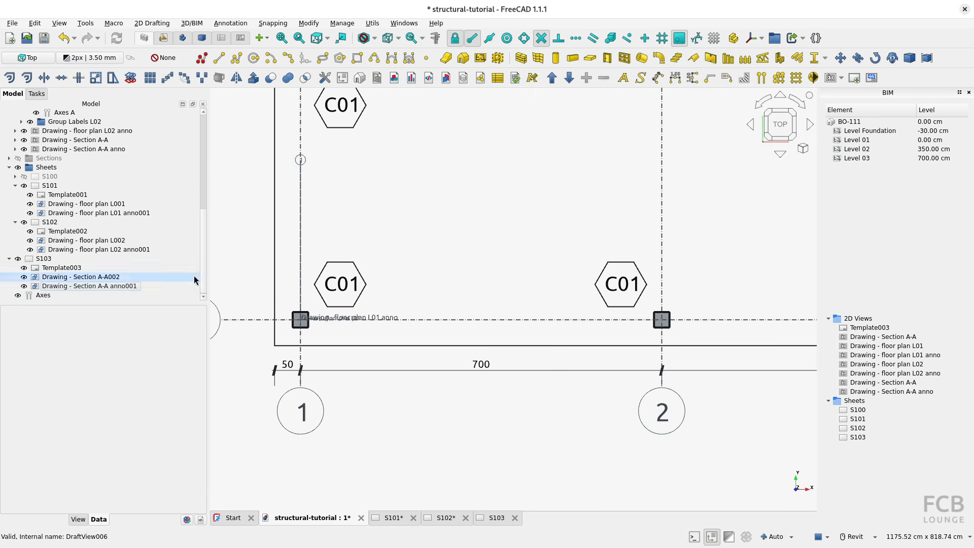
click(43, 297)
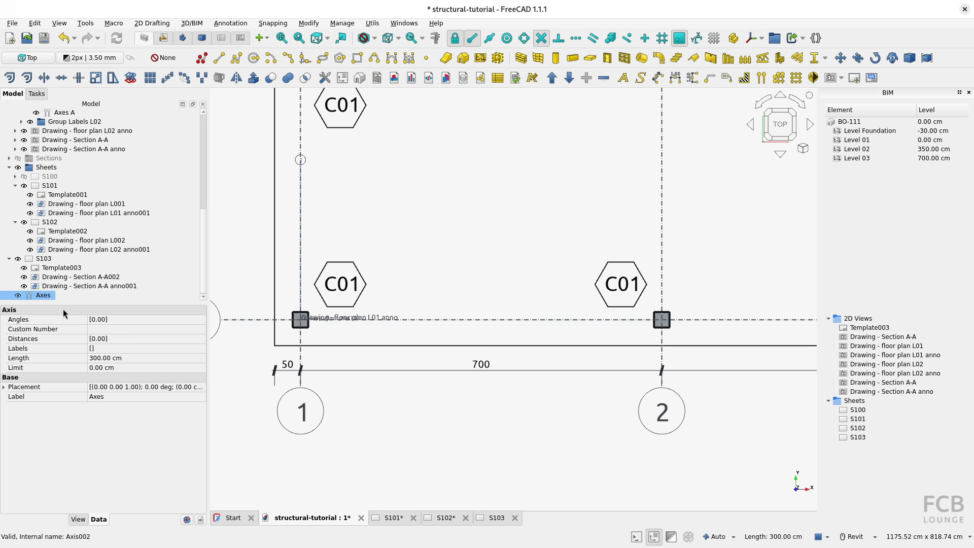
key(F2)
key(Return)
key(F2)
key(Home)
text(n)
key(Return)
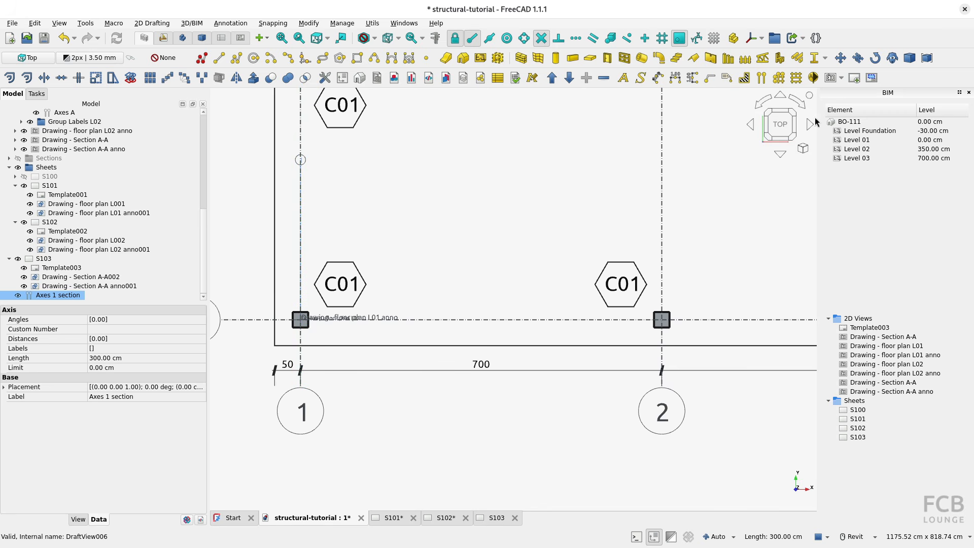
Move the Axes 1 section object from the floor plan slab's lower-left corner to the Section A-A bottom slab's lower-left corner.
click(840, 58)
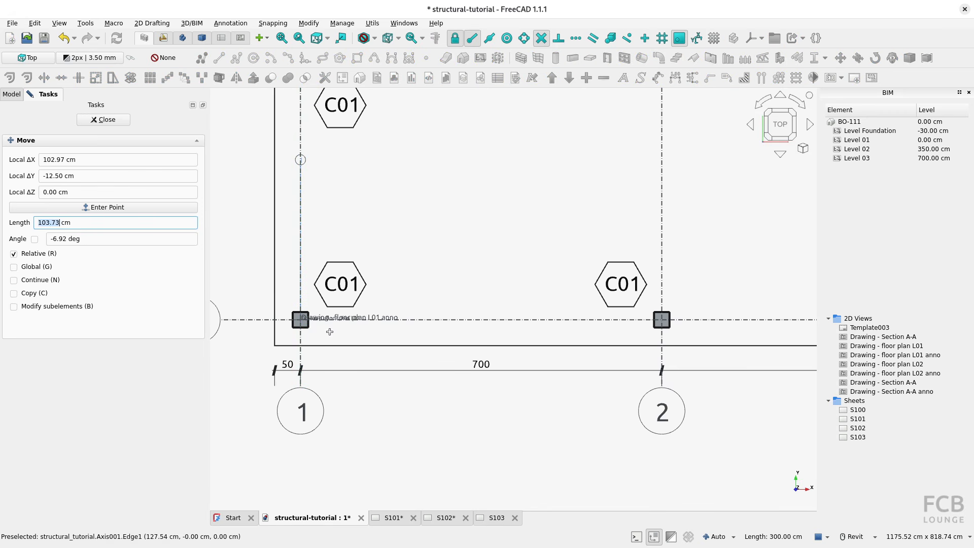
click(276, 344)
scroll(568, 321, down, 5)
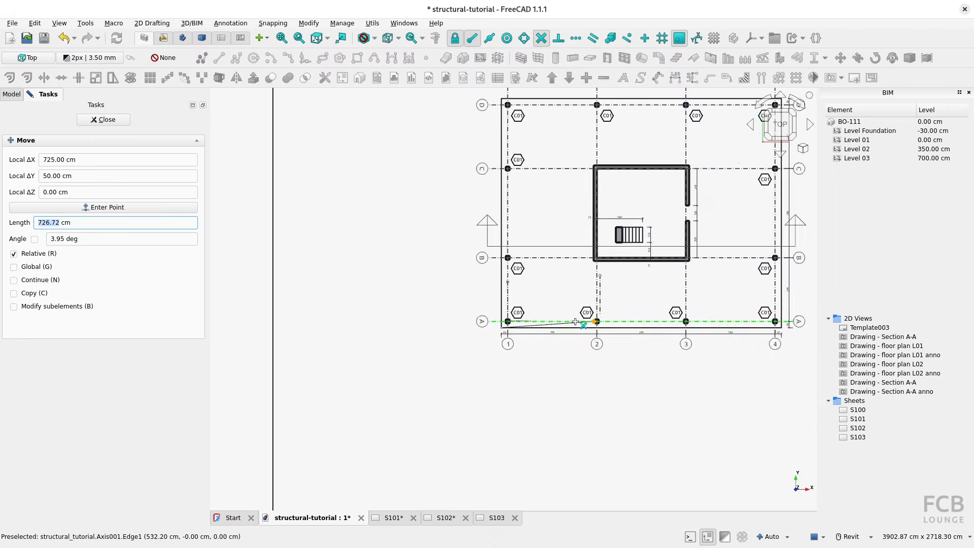
middle_drag(535, 315, 295, 304)
middle_drag(751, 311, 465, 299)
middle_drag(662, 296, 353, 293)
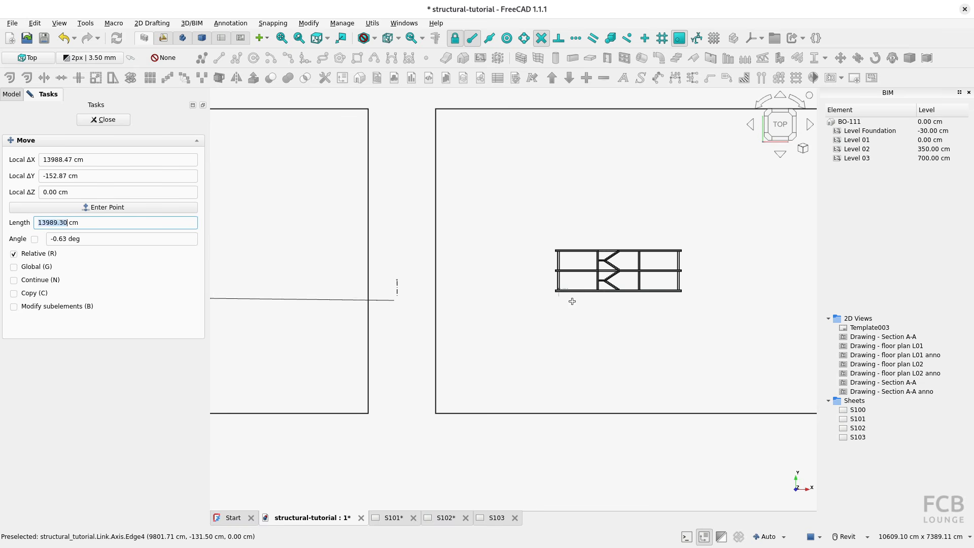
scroll(560, 300, up, 4)
scroll(556, 287, up, 5)
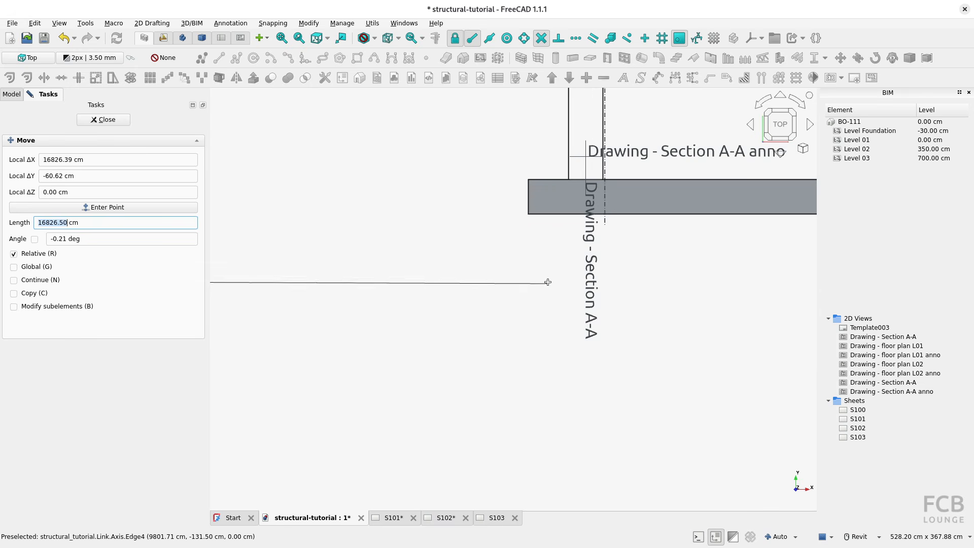
click(529, 213)
Add three more axes to Axes 1 section, each at a distance of 7000 mm from the previous one.
scroll(594, 267, down, 5)
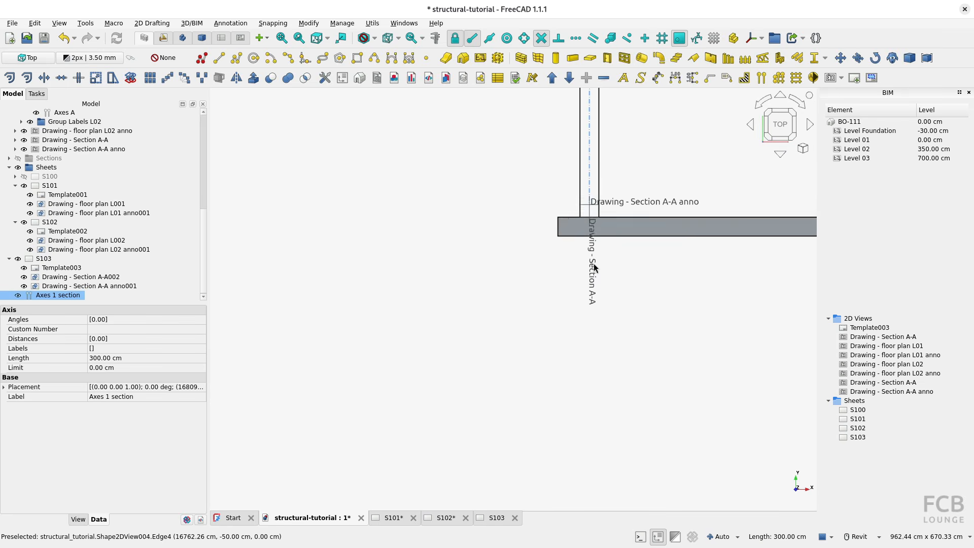
scroll(569, 215, up, 3)
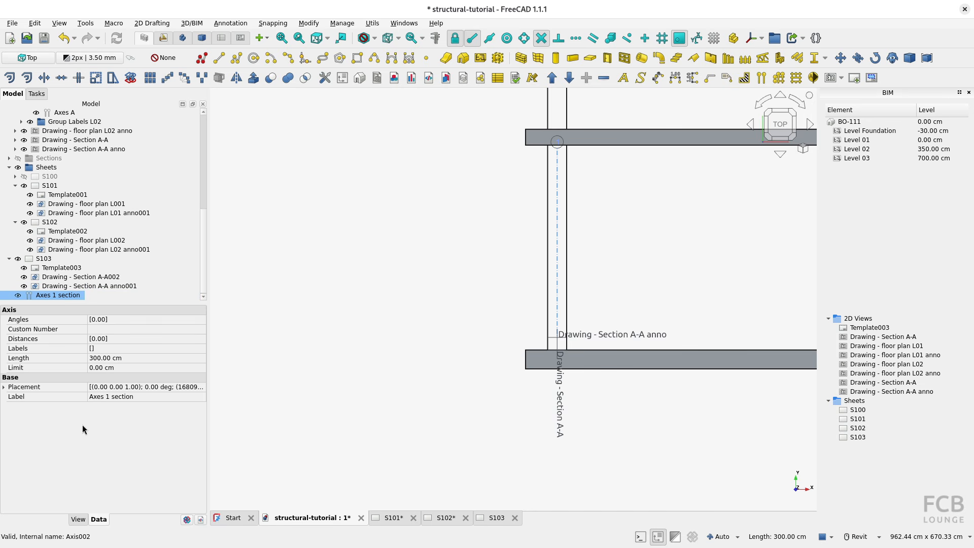
double_click(47, 297)
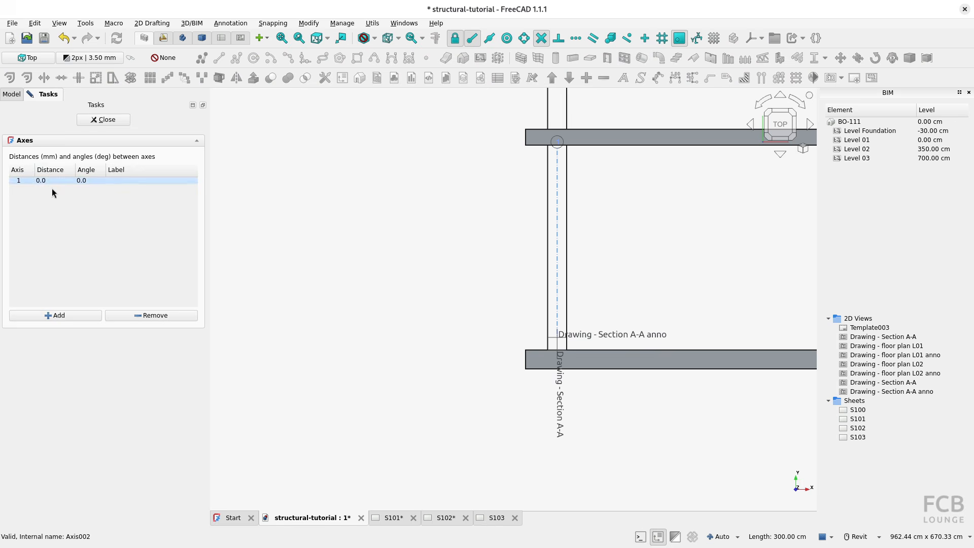
click(48, 315)
click(49, 316)
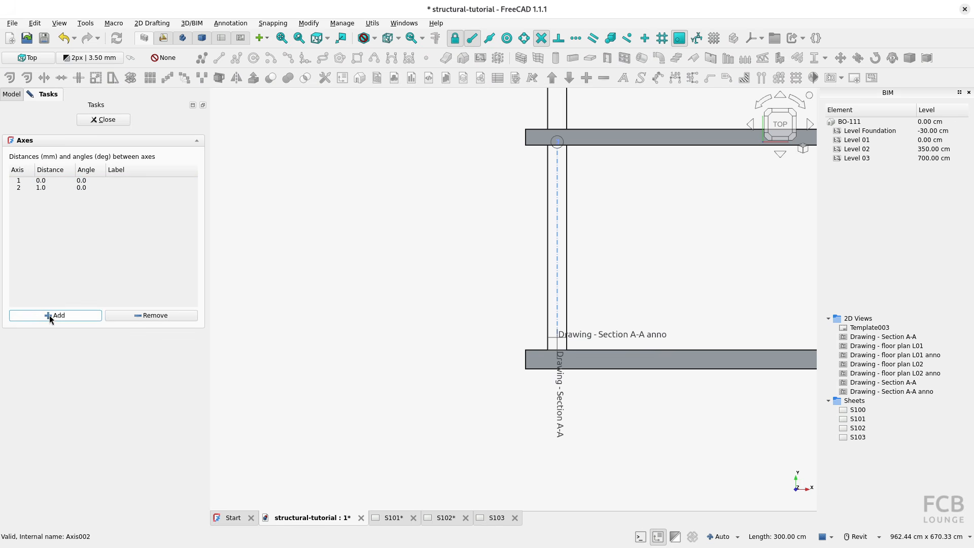
click(52, 318)
double_click(52, 187)
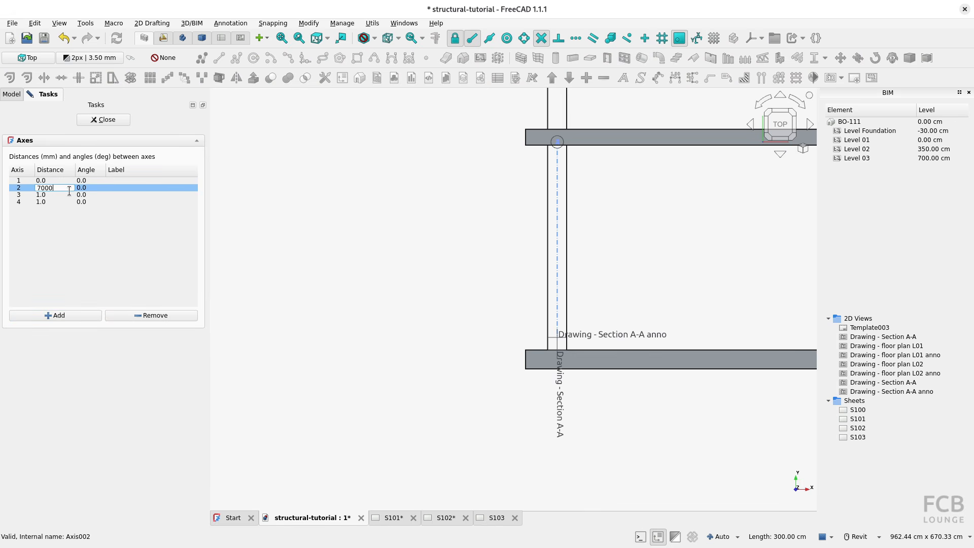
text(7000)
double_click(61, 194)
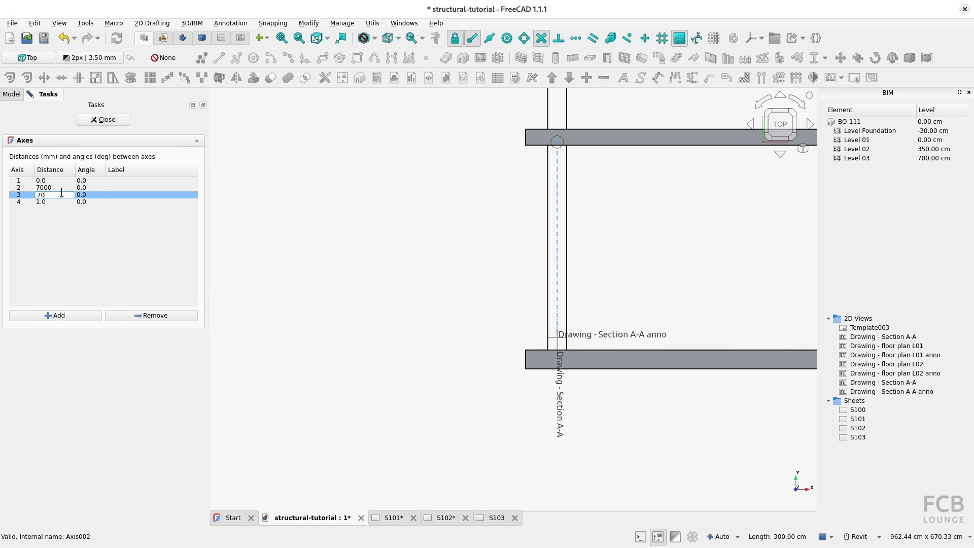
double_click(60, 202)
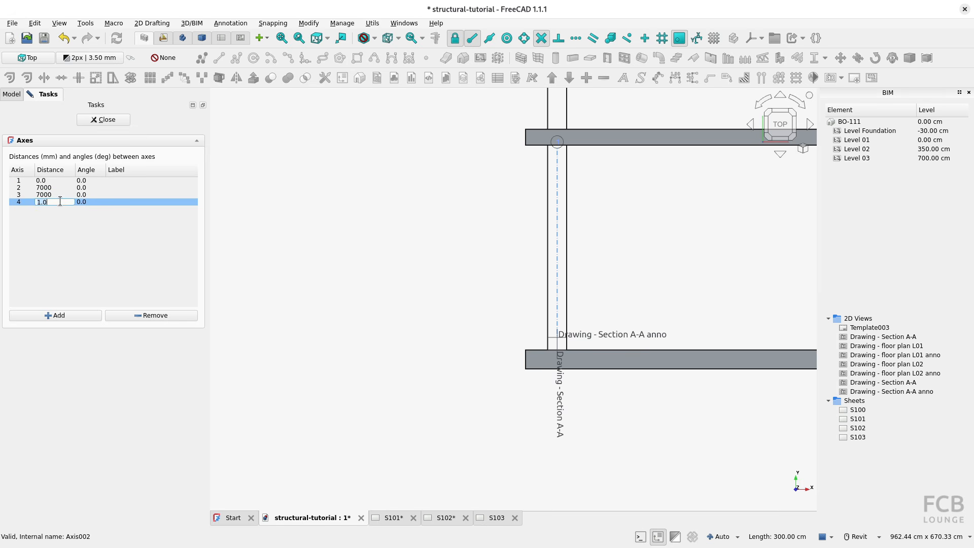
text(7000)
key(Return)
click(107, 120)
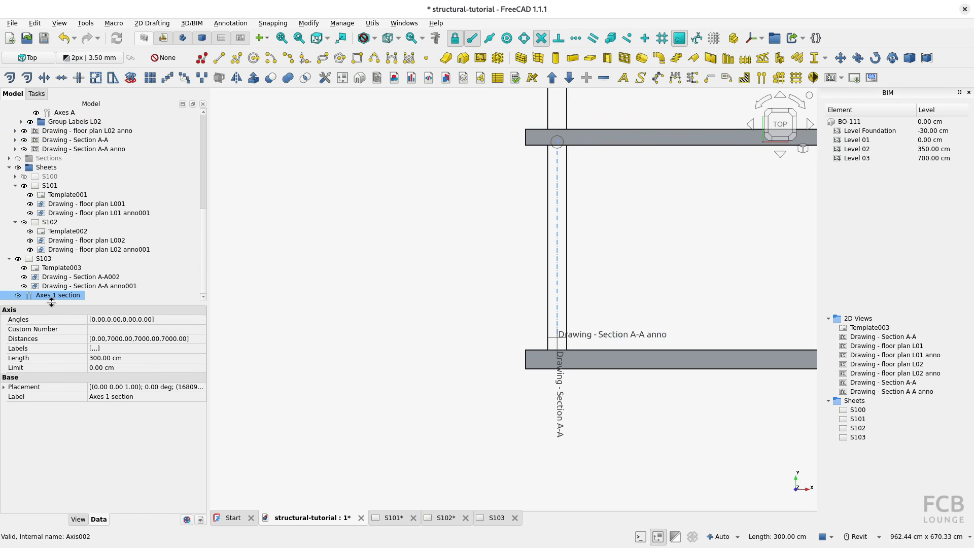
Set the length of the Axes 1 section axes to 750 cm.
scroll(455, 309, down, 4)
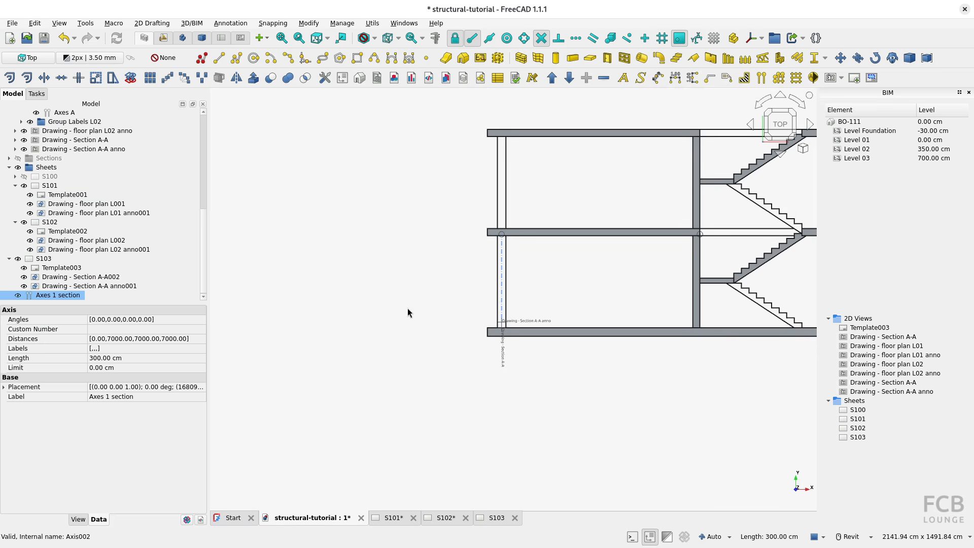
click(114, 360)
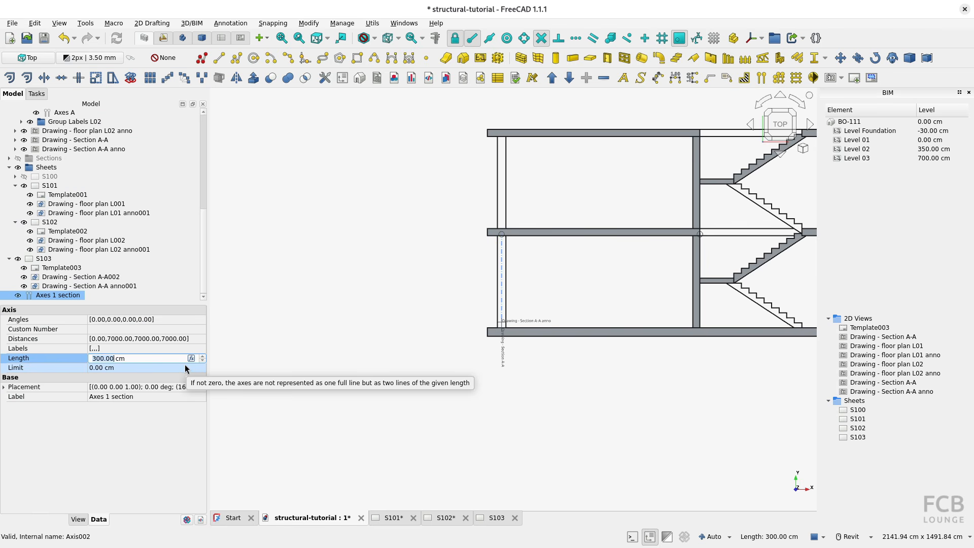
key(ctrl+a)
text(750)
key(Return)
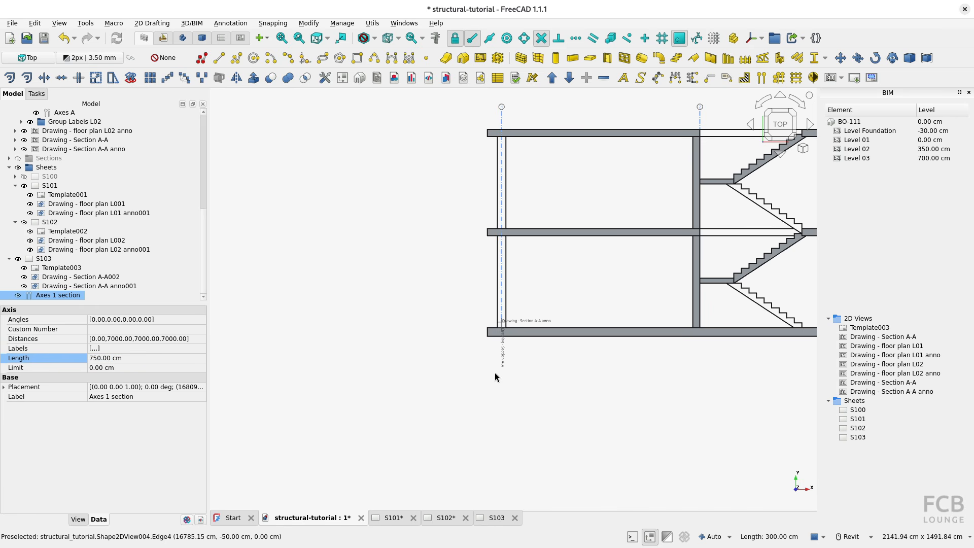
Transform the section axes about 86 cm downward along V so they extend below the bottom slab.
right_click(502, 117)
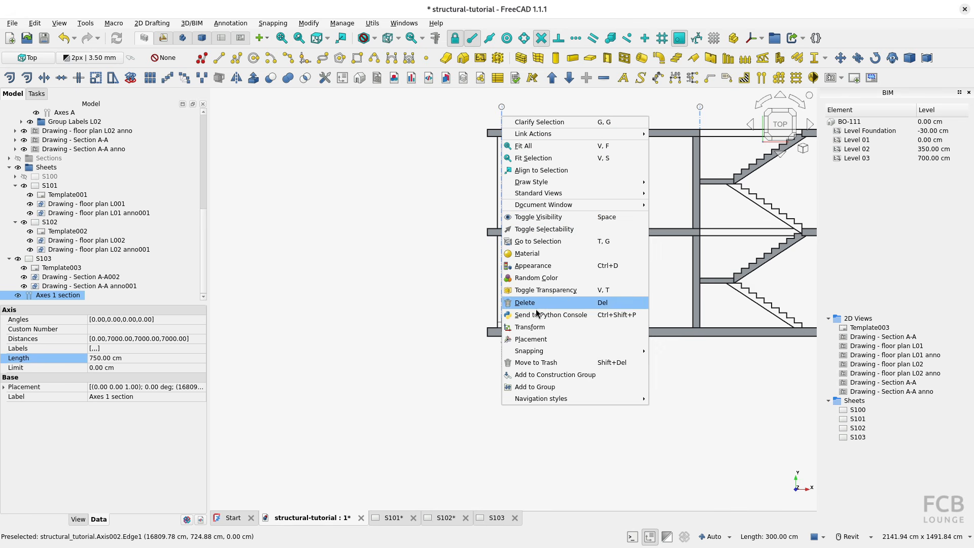
click(532, 327)
drag(499, 253, 501, 278)
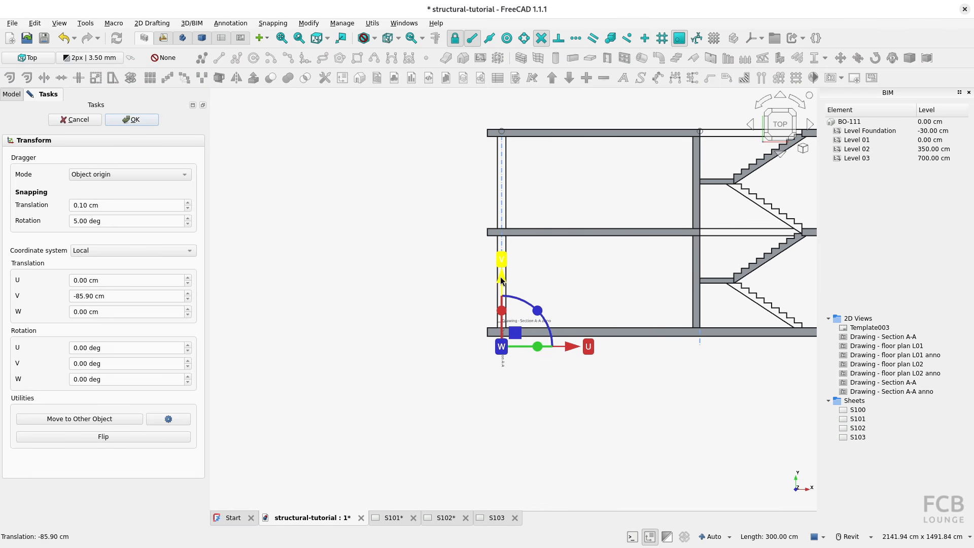
click(131, 119)
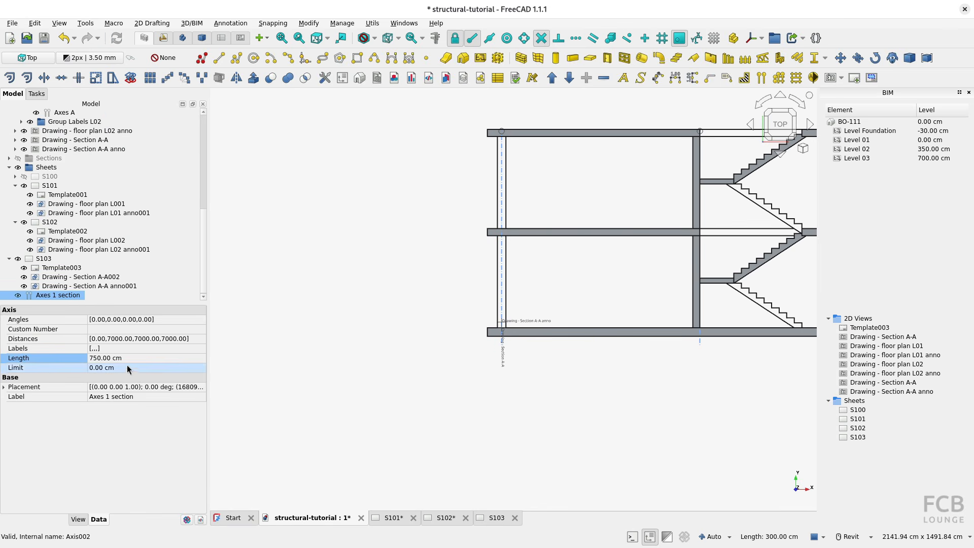
Lengthen the section axes to 800 cm and then to 850 cm.
click(108, 358)
text(800)
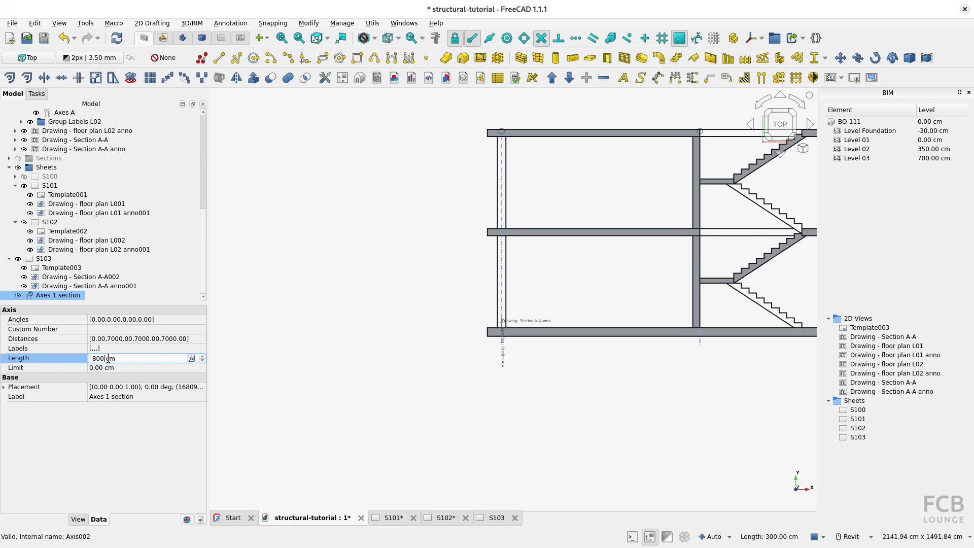
key(Return)
click(109, 358)
text(850)
key(Return)
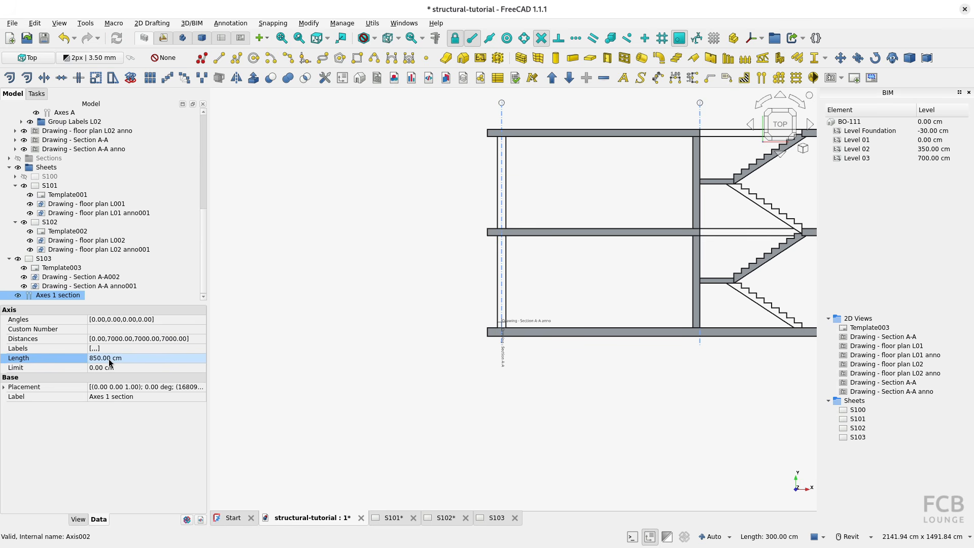
Set the section axes' bubble size to 90 cm and font size to 50 cm.
click(78, 519)
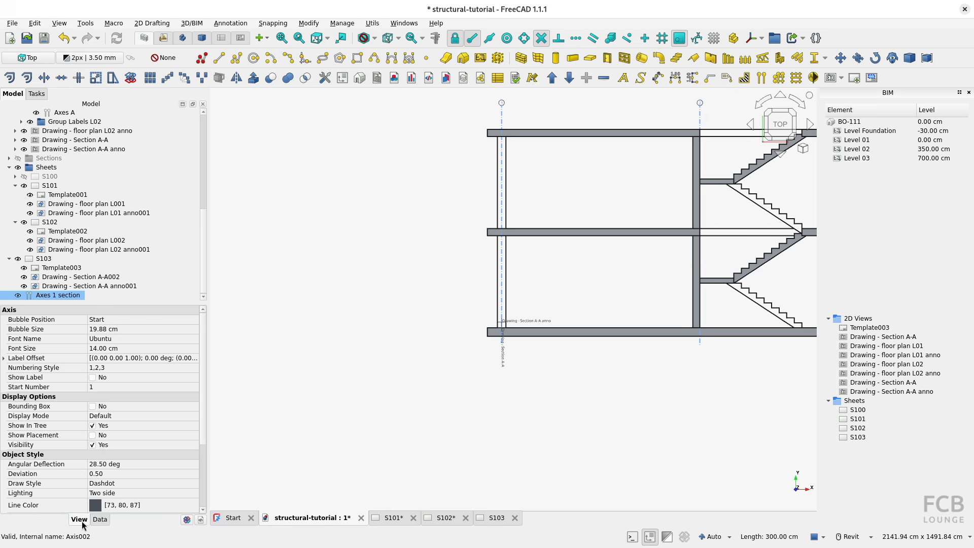
click(113, 330)
text(90)
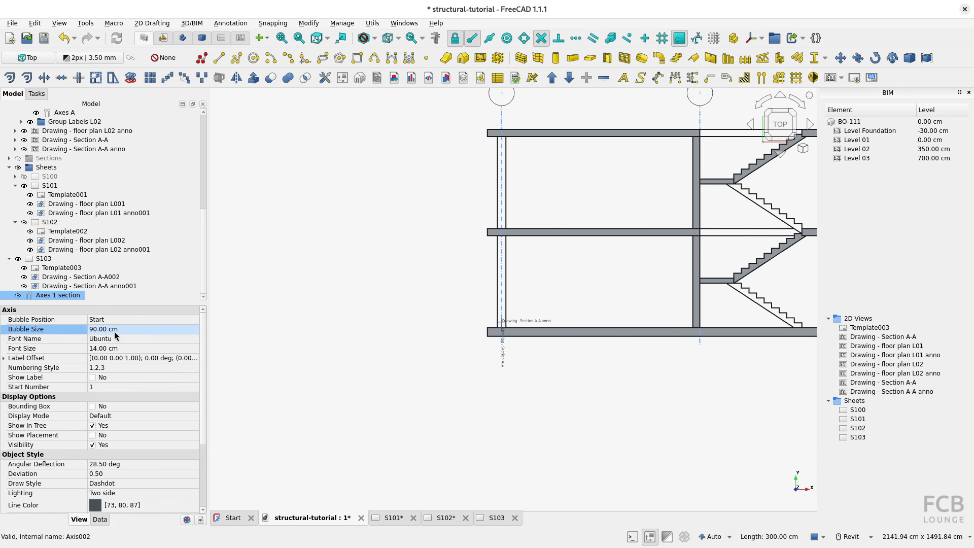
key(Return)
click(107, 349)
text(50)
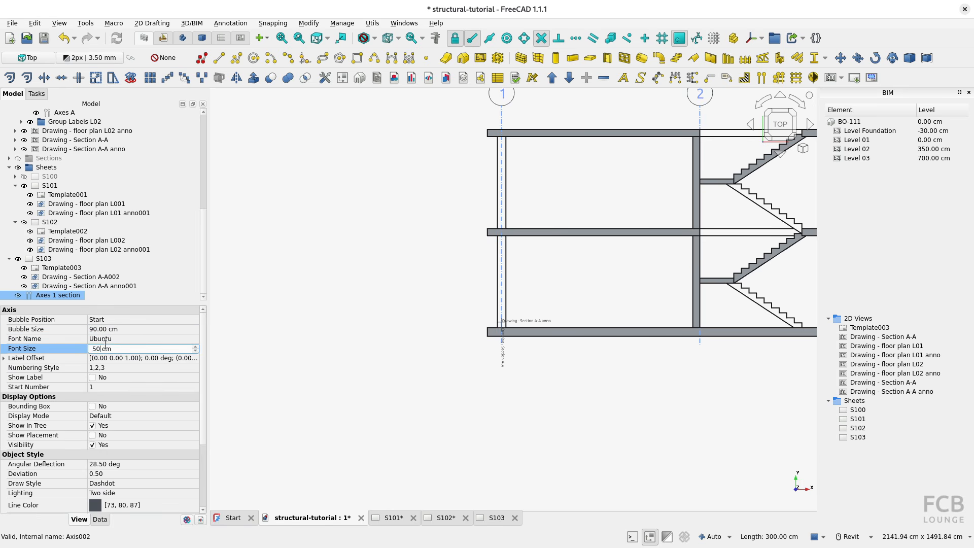
key(Return)
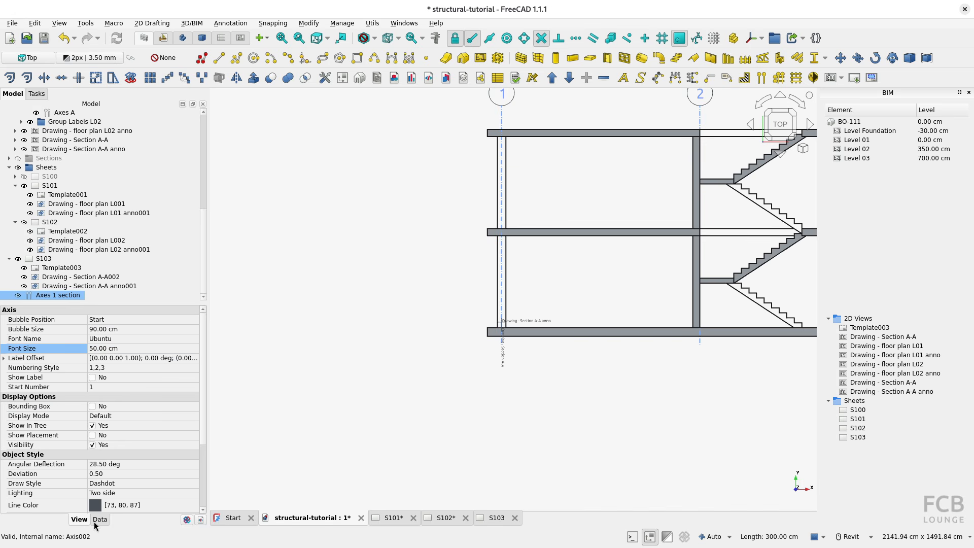
Set the section axes' length to 900 cm.
click(100, 519)
click(109, 359)
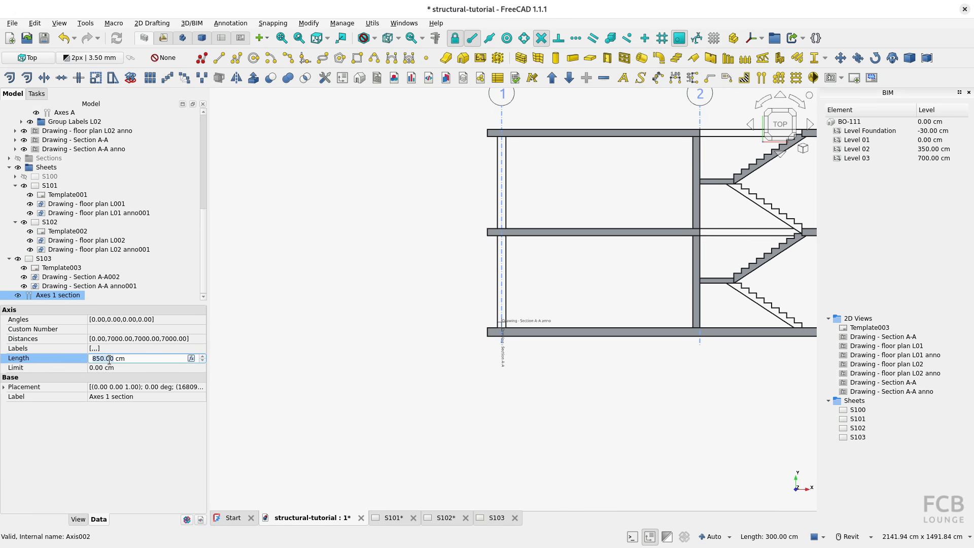
text(900)
key(Return)
Transform the Axes 1 section object about 32 cm downward along V so the axes extend further below the bottom slab.
scroll(384, 283, down, 2)
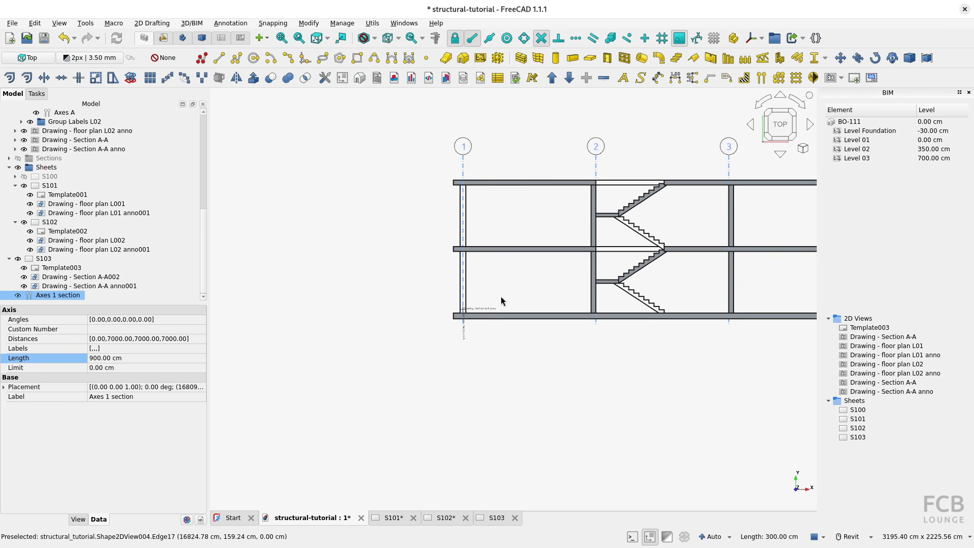
right_click(462, 165)
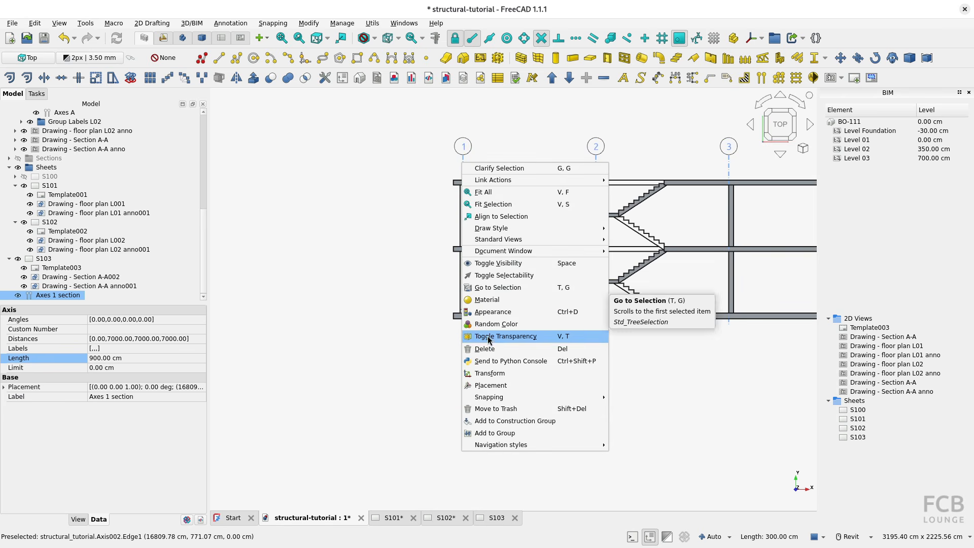
click(496, 373)
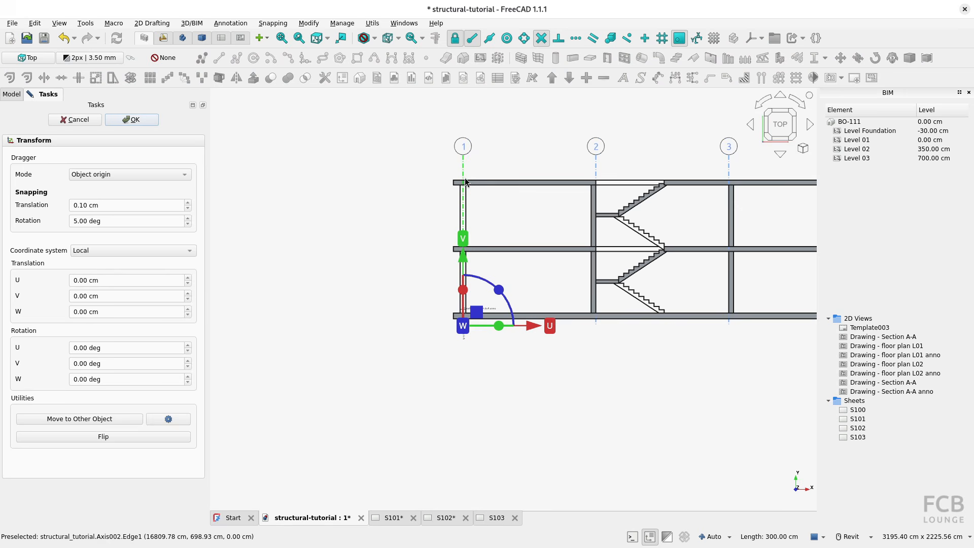
drag(465, 256, 467, 264)
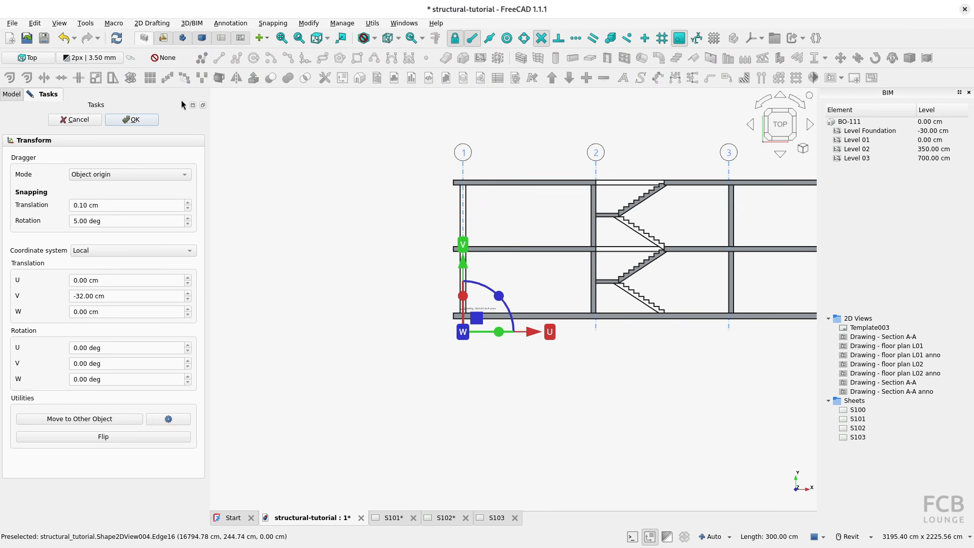
click(132, 120)
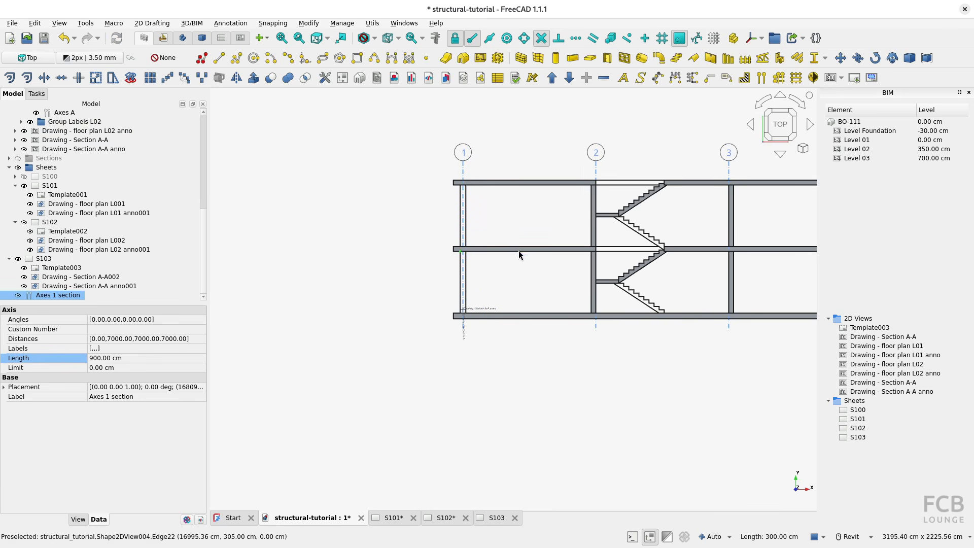
Move the Axes 1 section object into the Drawing - Section A-A group in the model tree.
middle_drag(529, 250, 516, 261)
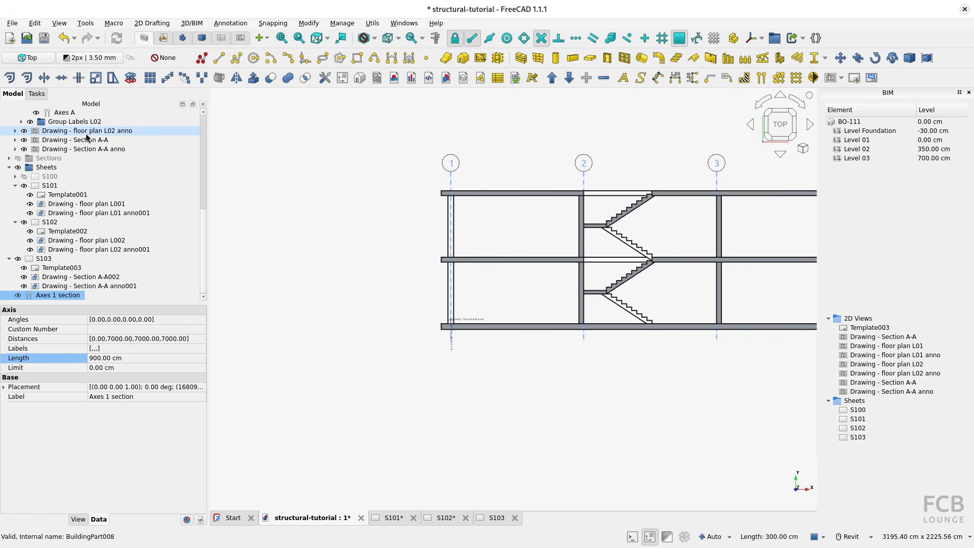
mouse_move(50, 300)
mouse_down()
mouse_move(110, 135)
mouse_move(112, 142)
mouse_up()
scroll(112, 141, up, 1)
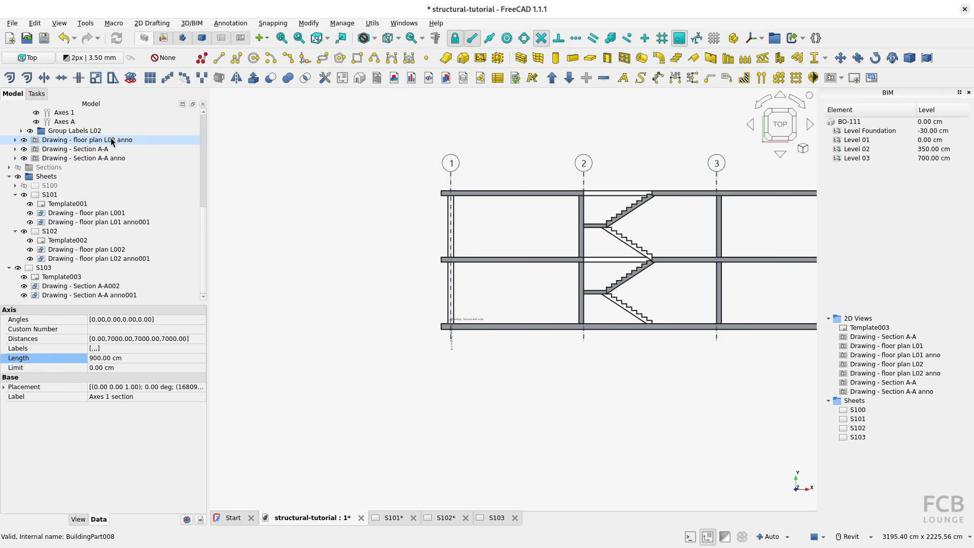
Check the section axes on sheet S103, then switch to the reference PDF and examine the level axes and their bubbles.
click(494, 518)
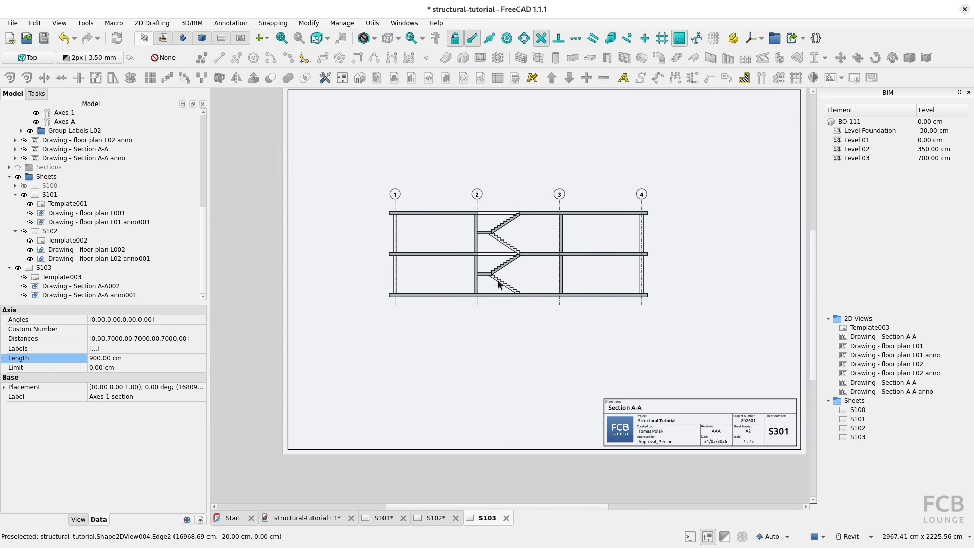
click(330, 518)
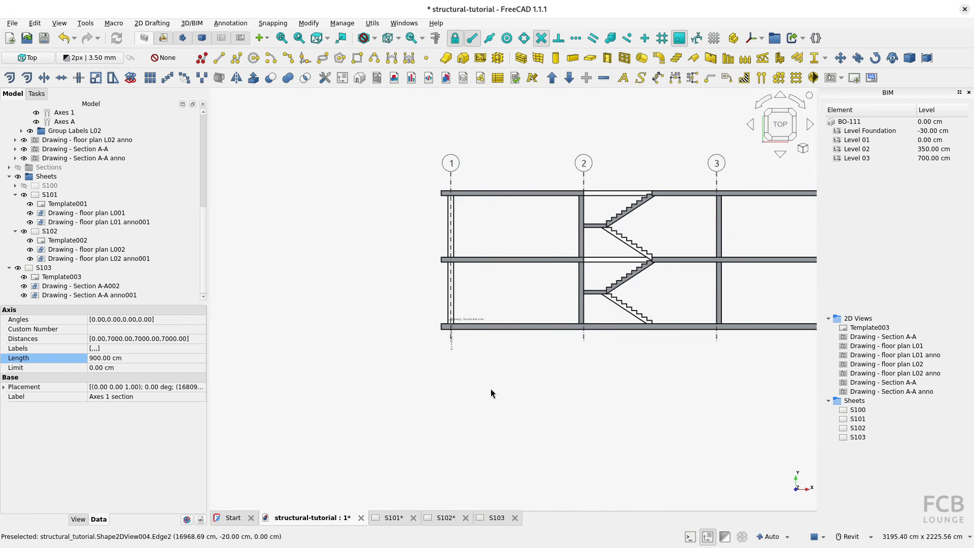
key(alt+Tab)
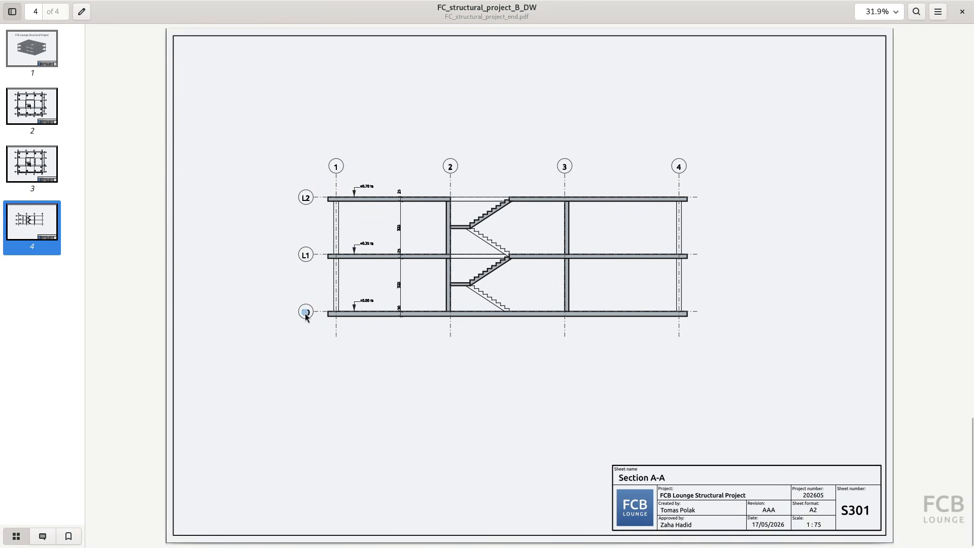
click(306, 255)
click(305, 201)
key(alt+Tab)
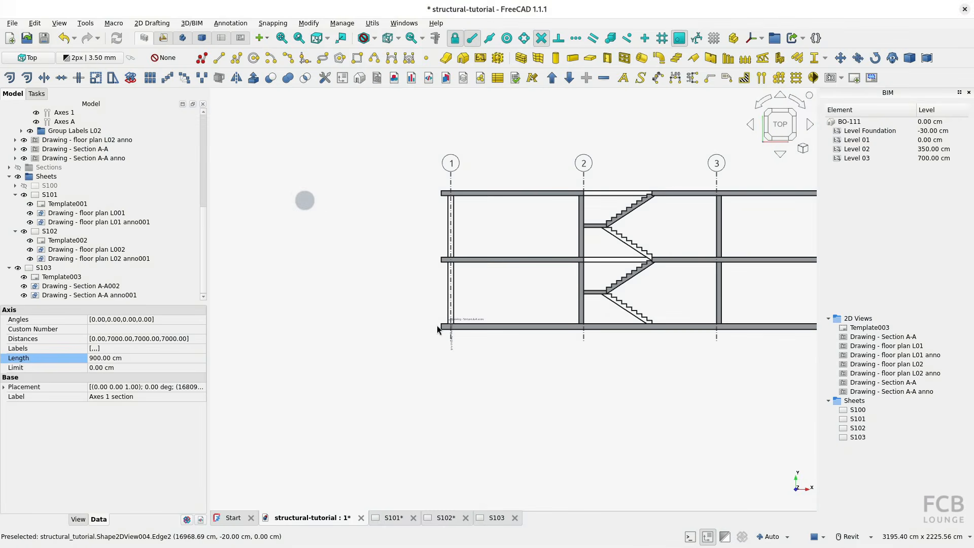
Create a new axis named Axes Level and place it in the Drawing - Section A-A group.
scroll(438, 326, down, 5)
click(676, 222)
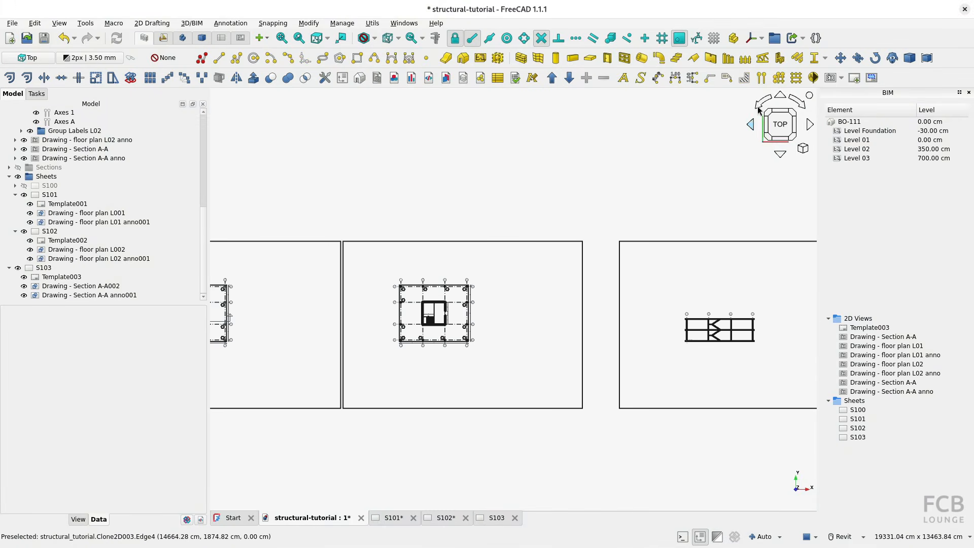
click(761, 78)
scroll(111, 250, down, 1)
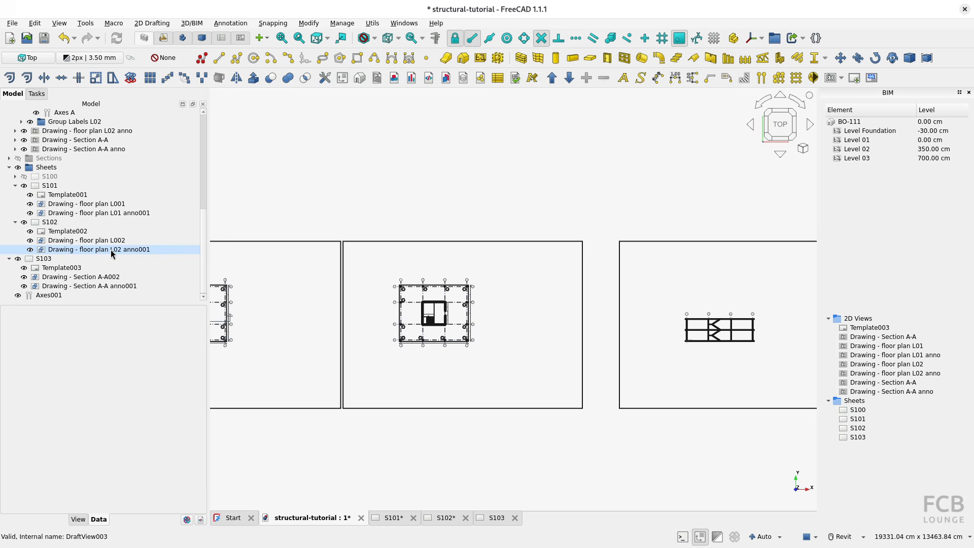
click(56, 297)
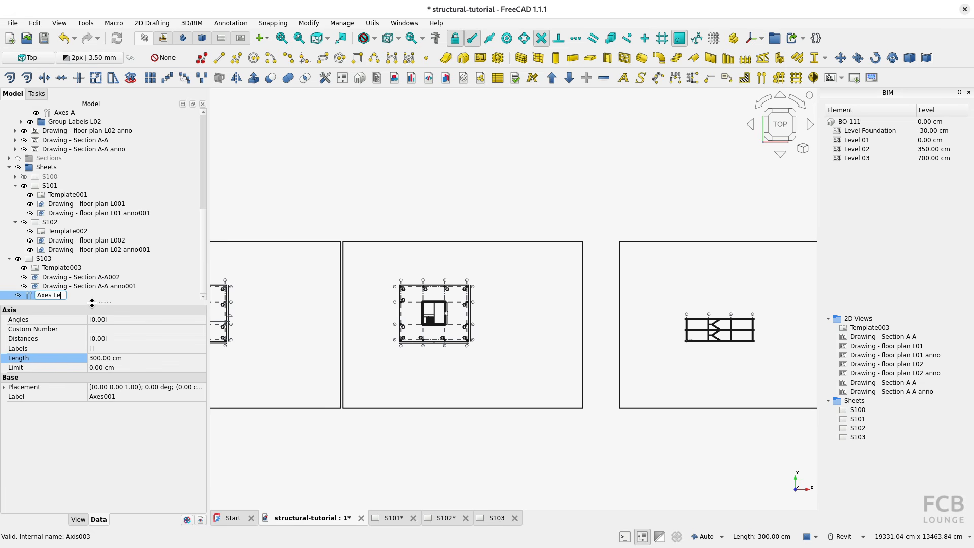
text(Axes Level)
key(Return)
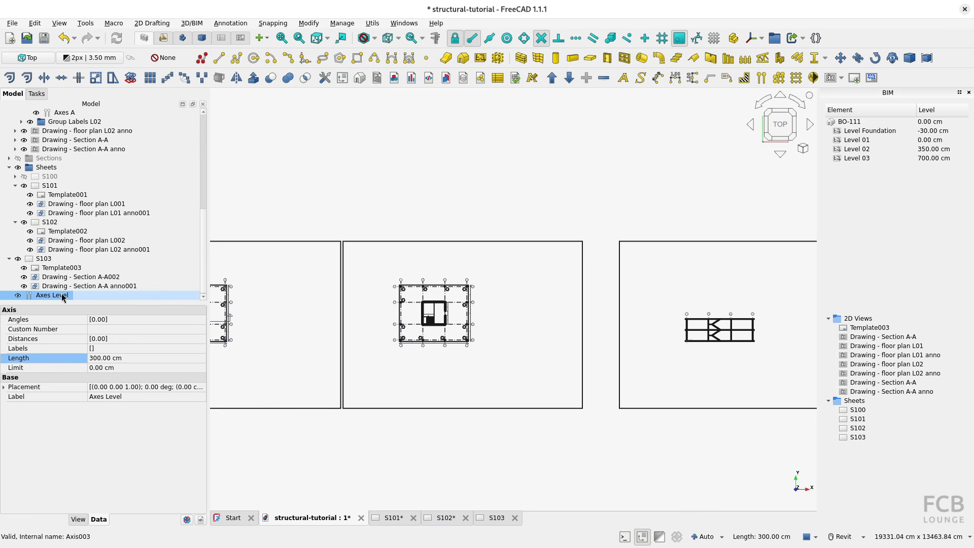
mouse_move(56, 298)
mouse_down()
mouse_move(66, 183)
mouse_move(113, 136)
mouse_move(113, 147)
mouse_up()
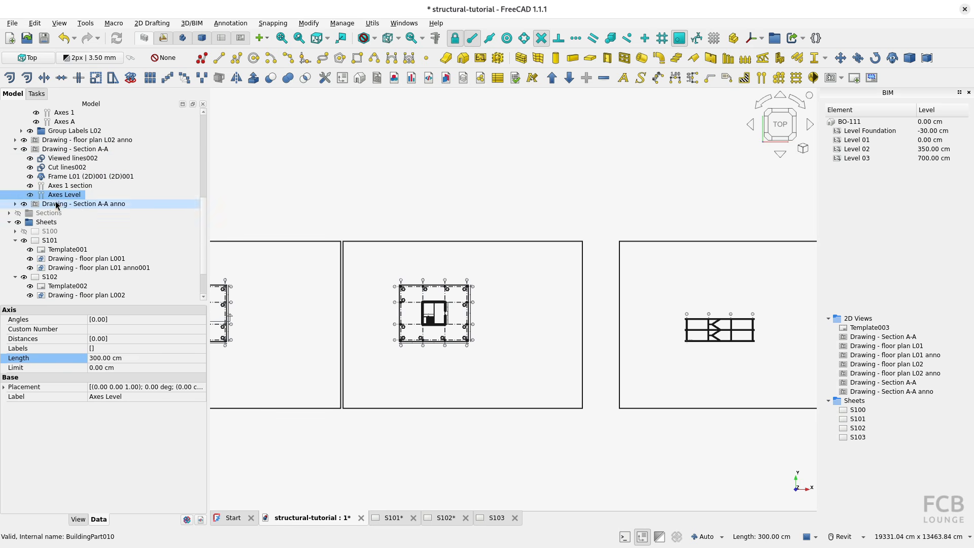
Move Axes Level from the origin at the floor plan's axis 1/A corner to just left of the section's bottom slab.
middle_drag(338, 360, 345, 361)
scroll(431, 358, up, 5)
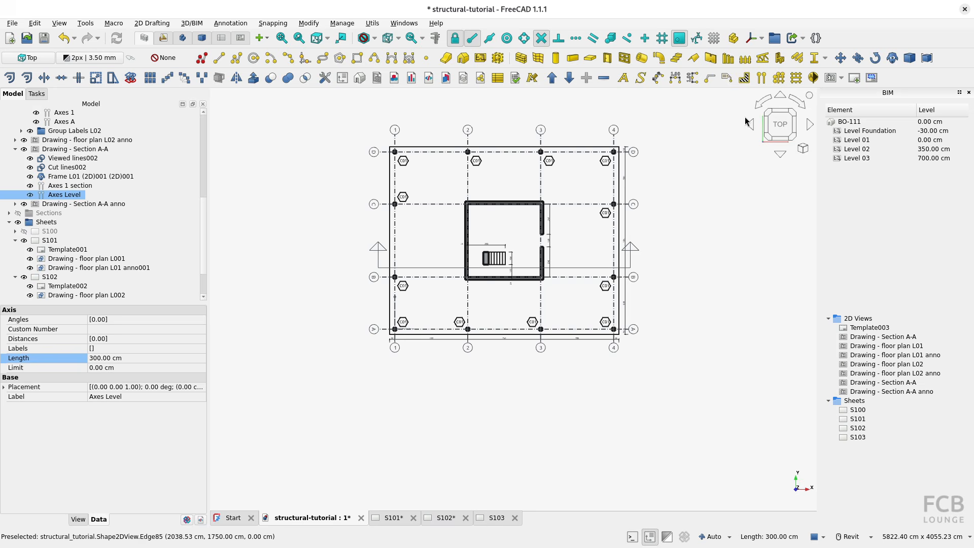
click(841, 57)
click(395, 329)
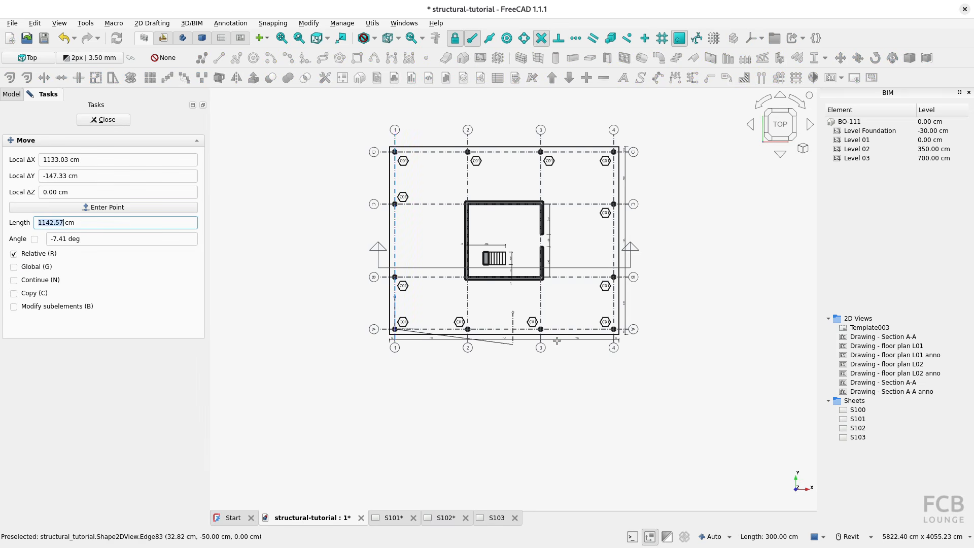
scroll(654, 348, down, 5)
scroll(295, 315, up, 5)
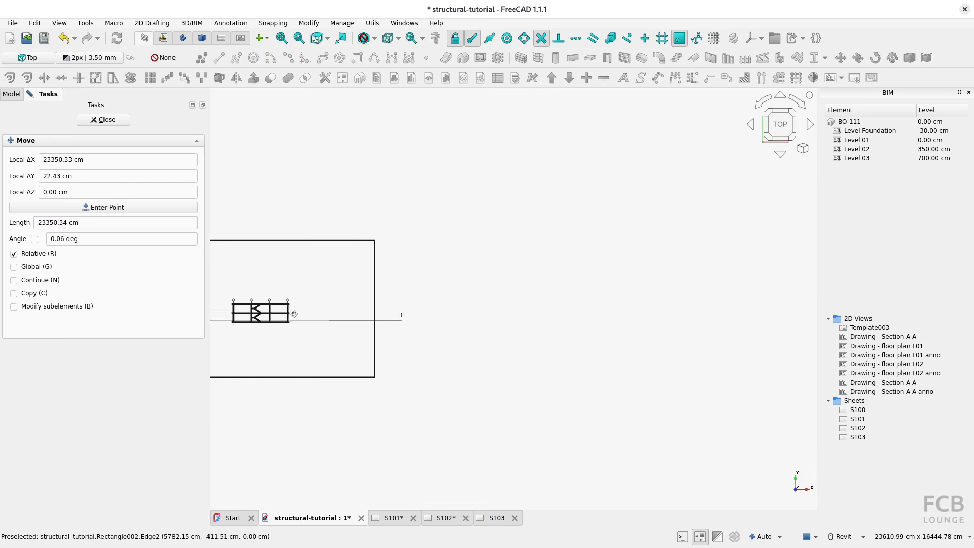
mouse_move(294, 314)
middle_down()
mouse_move(281, 314)
mouse_move(566, 322)
middle_up()
scroll(386, 314, up, 9)
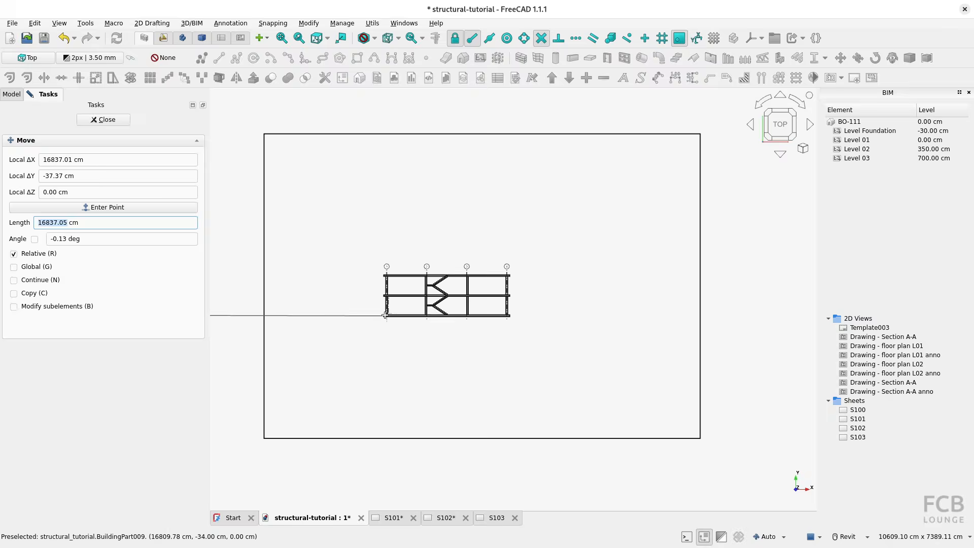
click(337, 324)
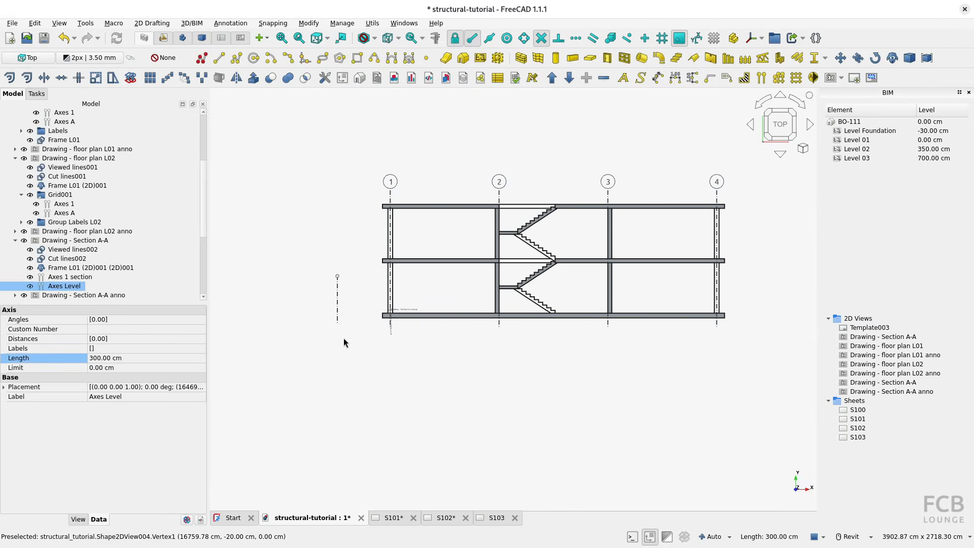
Rotate Axes Level 90 degrees about W with Transform so it lies horizontally with its bubble on the left.
scroll(340, 324, up, 5)
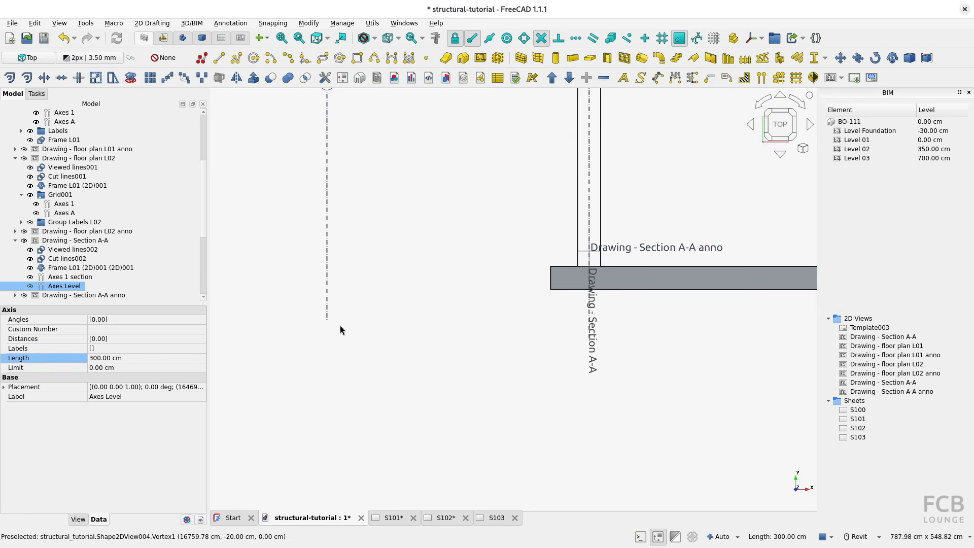
right_click(330, 287)
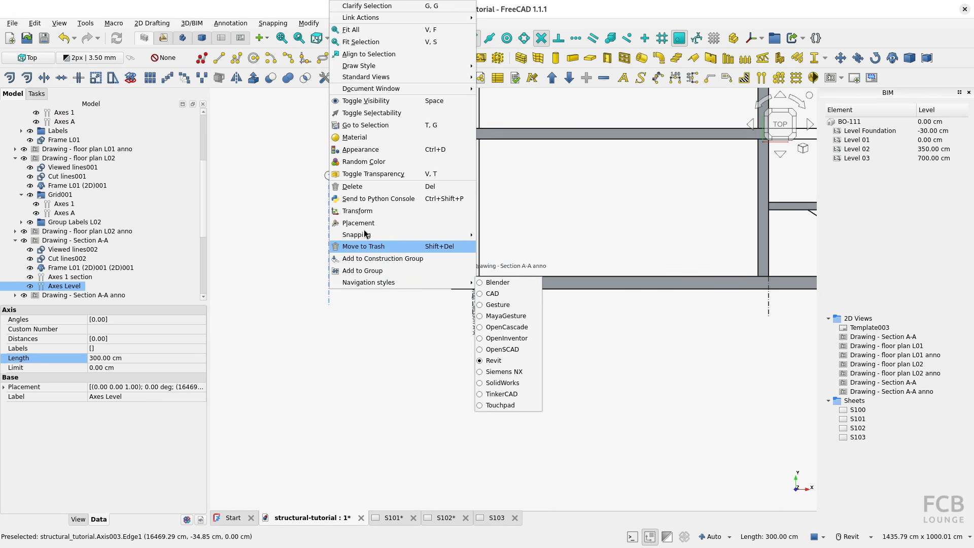
click(370, 211)
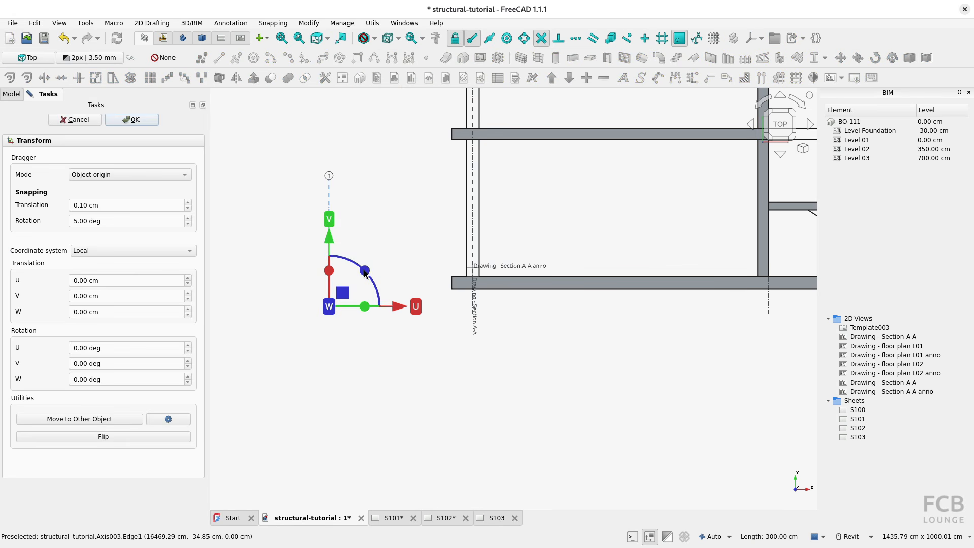
drag(365, 271, 299, 280)
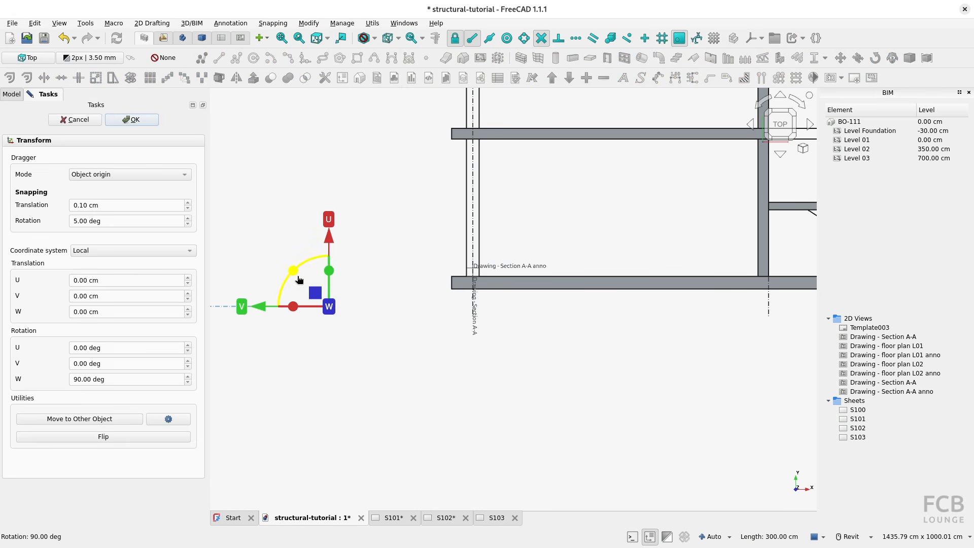
click(143, 123)
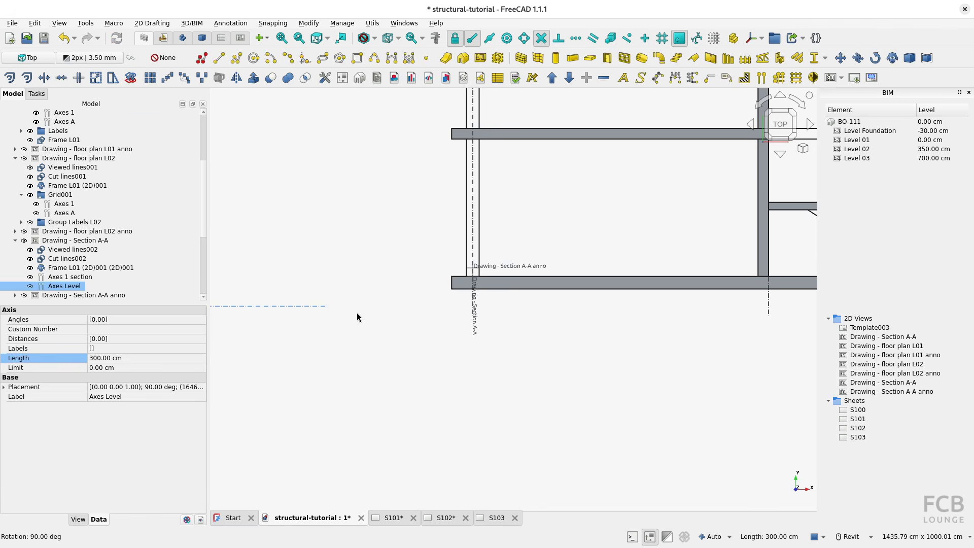
Move Axes Level by its right endpoint onto the upper right corner of the section's bottom slab.
scroll(316, 319, down, 3)
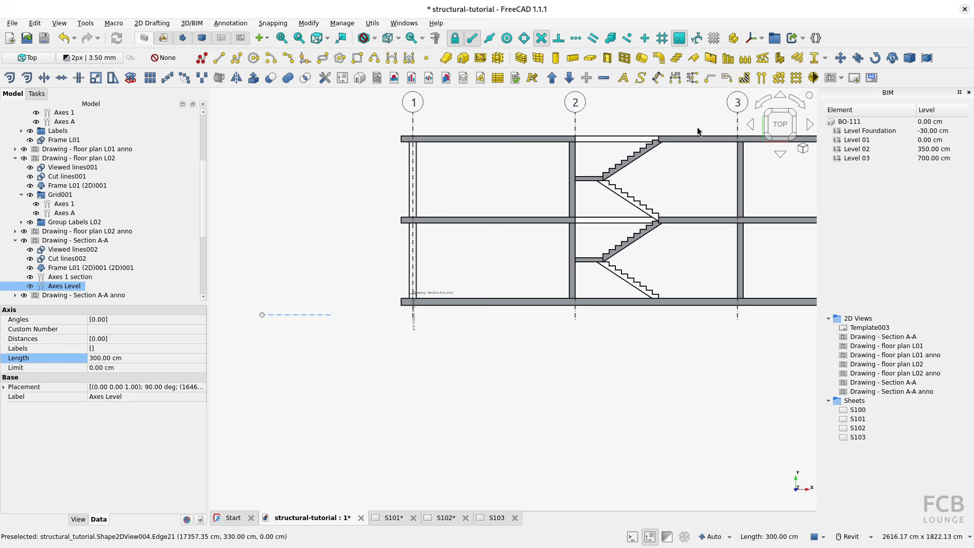
click(841, 57)
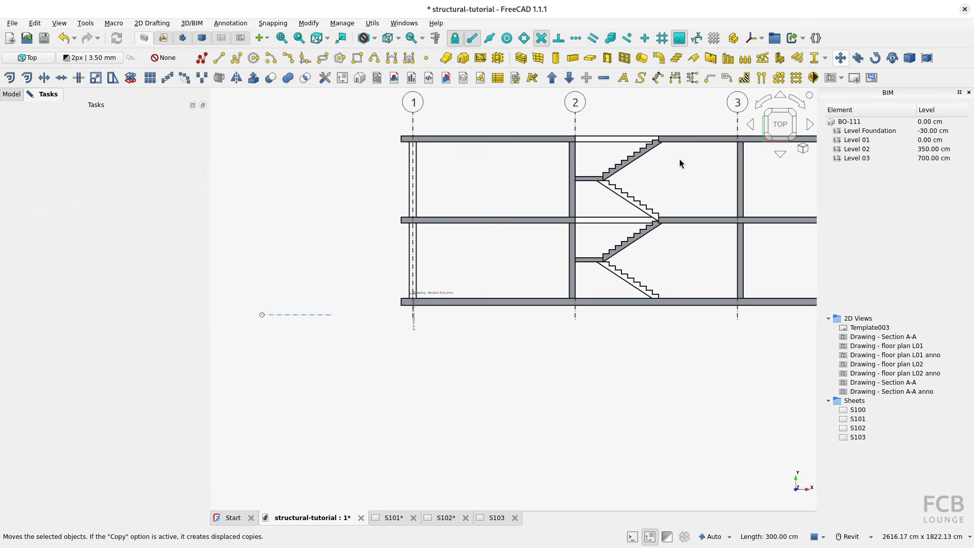
click(334, 315)
middle_drag(810, 295, 564, 289)
scroll(652, 296, up, 5)
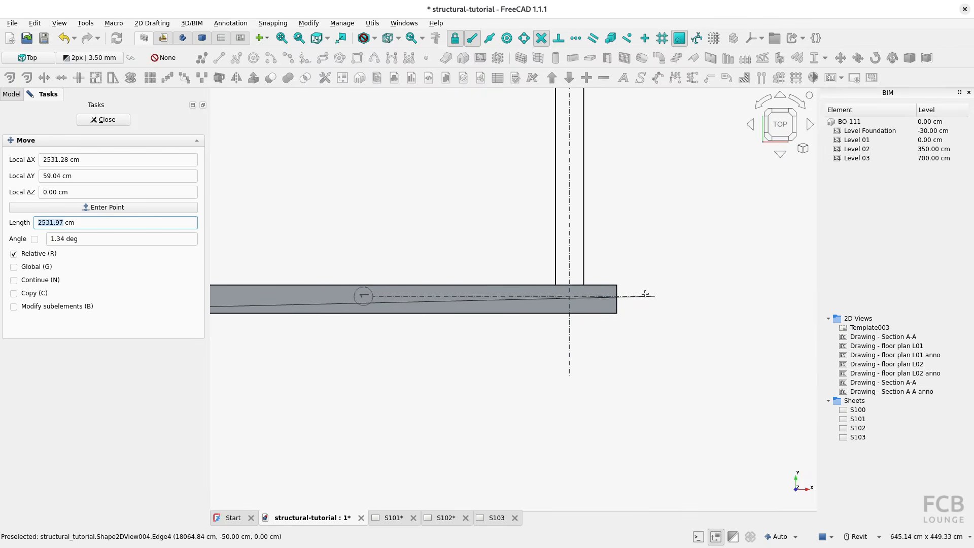
click(618, 285)
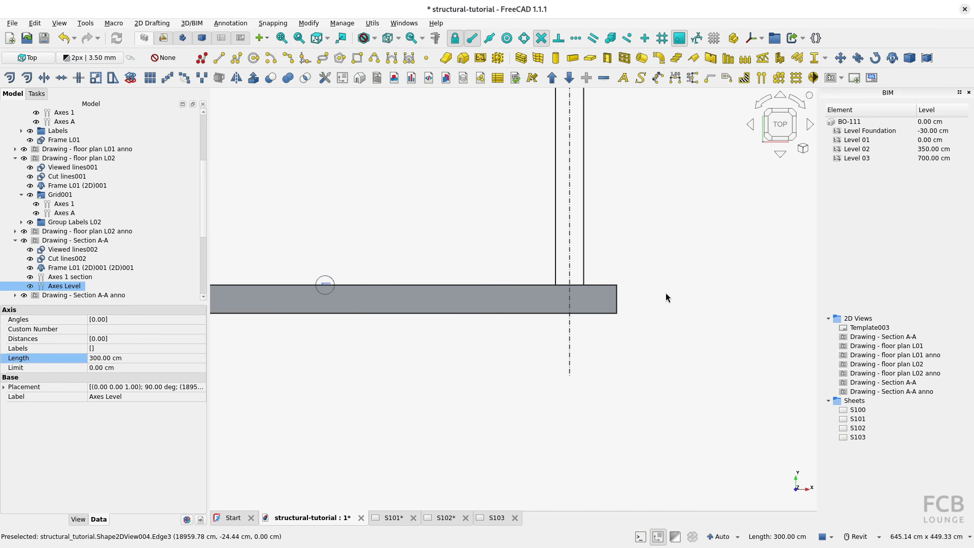
Transform Axes Level by -90.90 cm along V so it extends past the right end of the bottom slab.
right_click(57, 287)
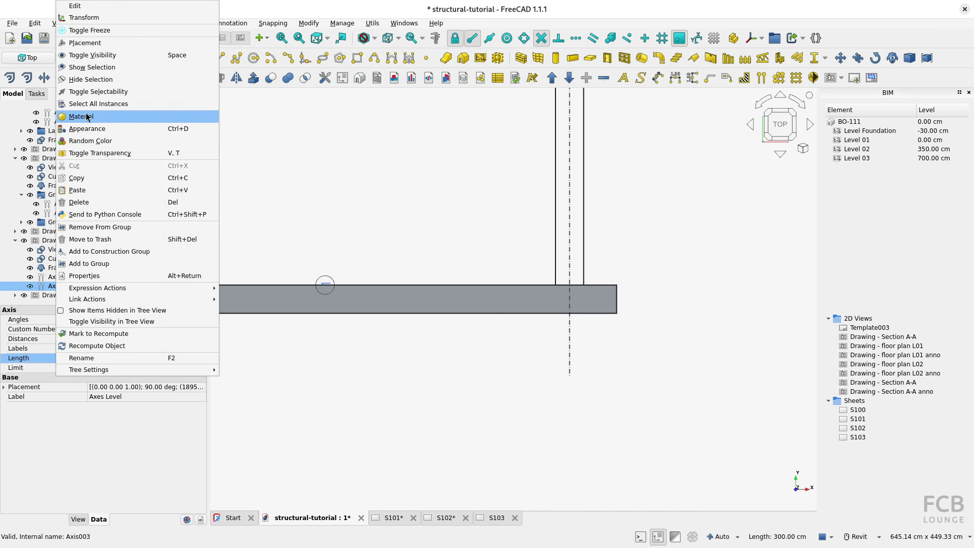
click(84, 17)
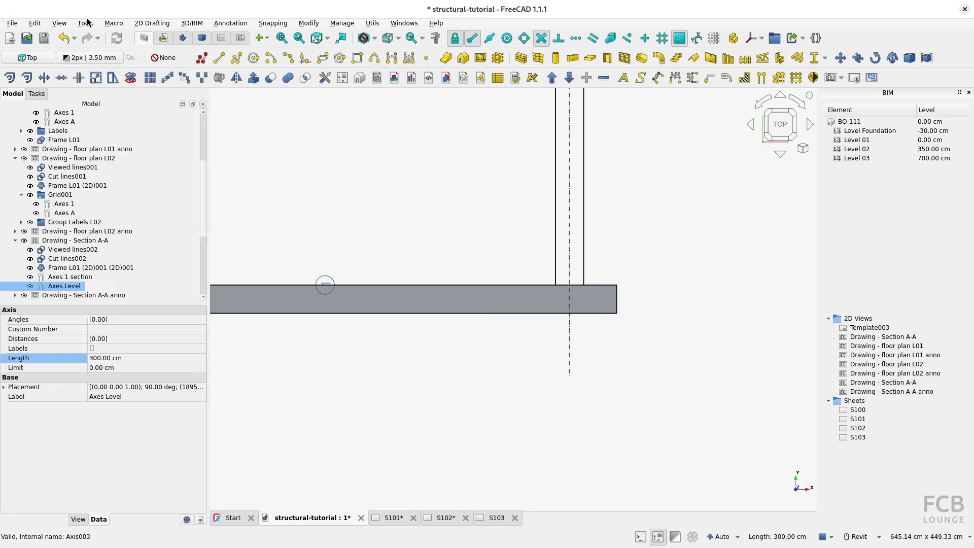
drag(541, 283, 611, 284)
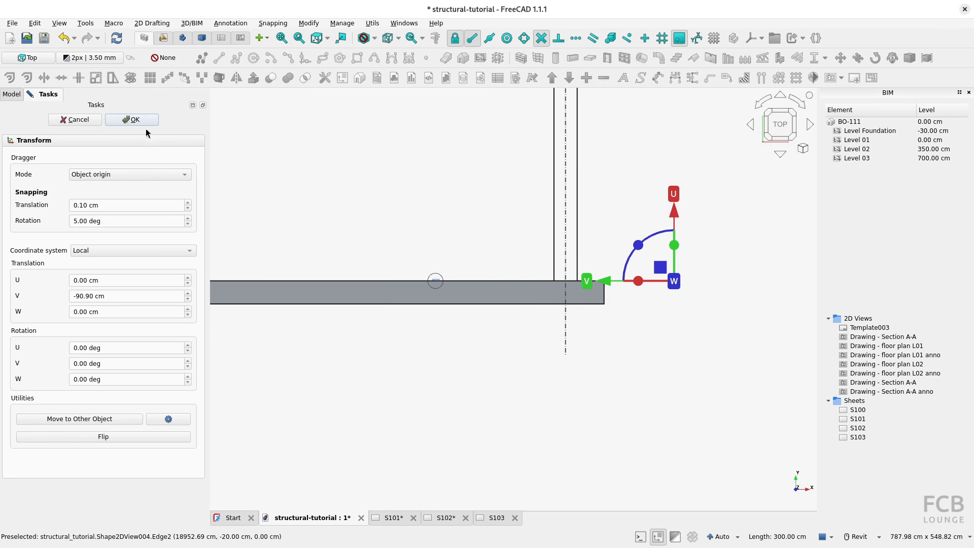
click(125, 121)
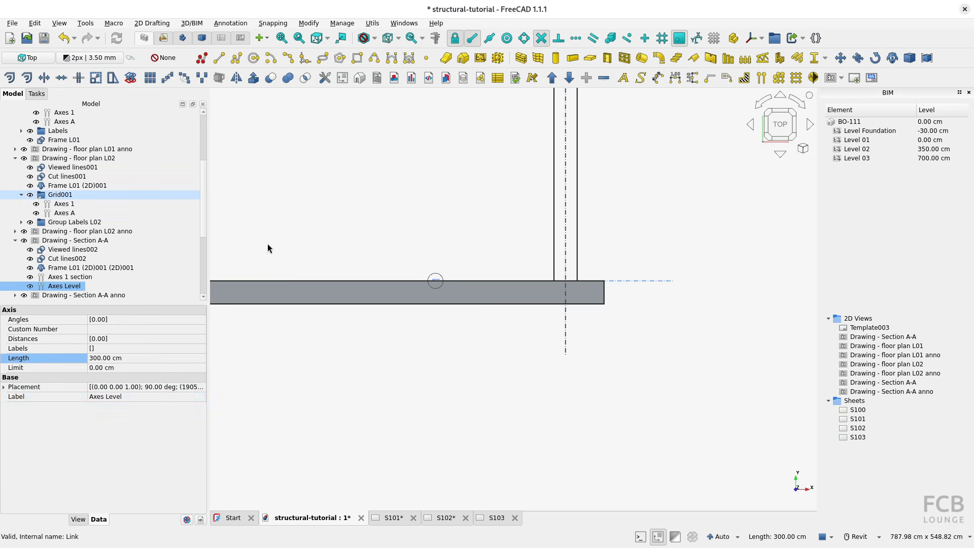
Try lengths of 2000 cm and 2500 cm for Axes Level across the section.
click(117, 359)
text(200)
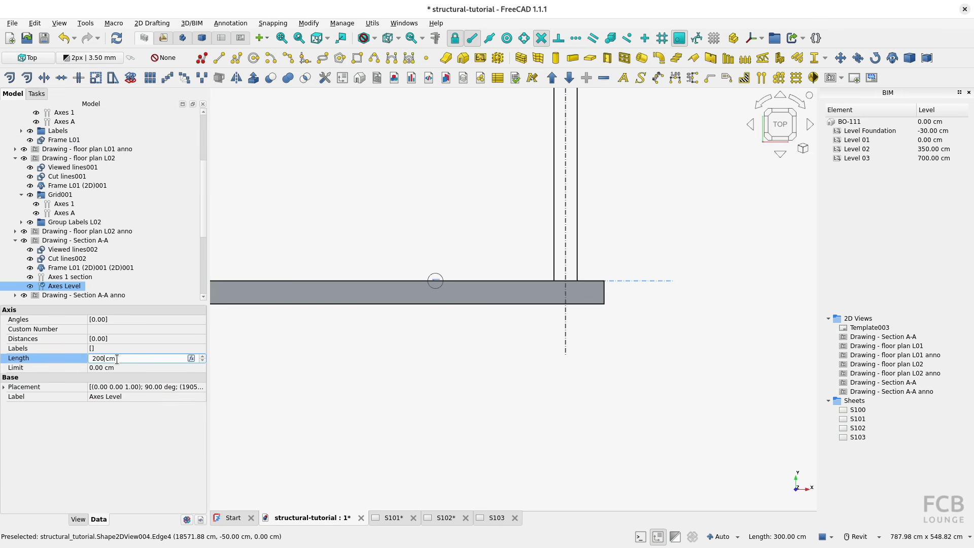
text(0)
key(Return)
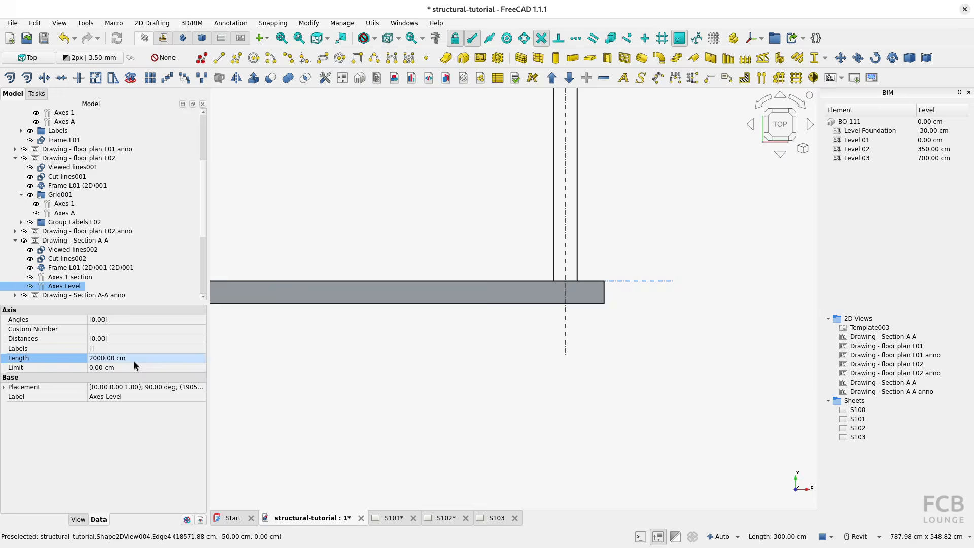
scroll(473, 356, down, 8)
scroll(332, 311, up, 1)
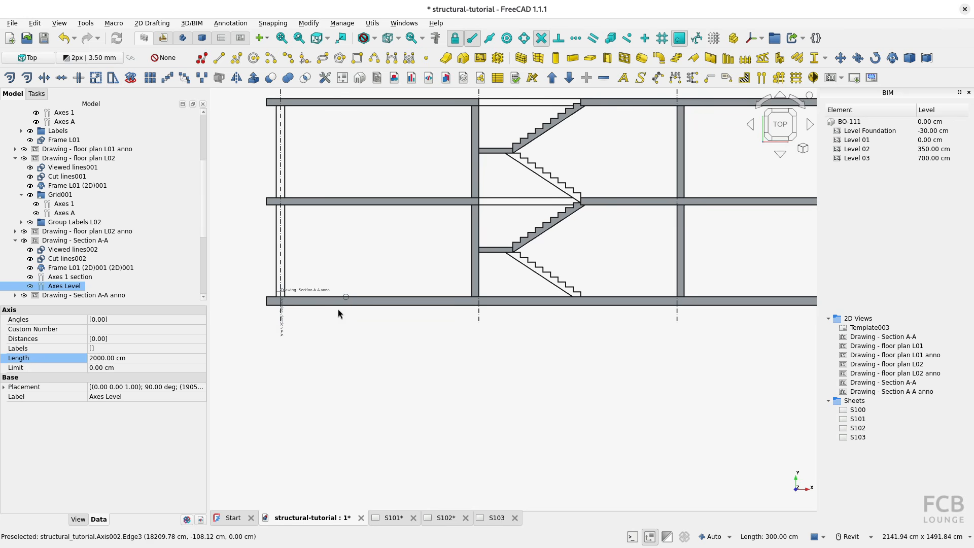
click(112, 359)
text(250)
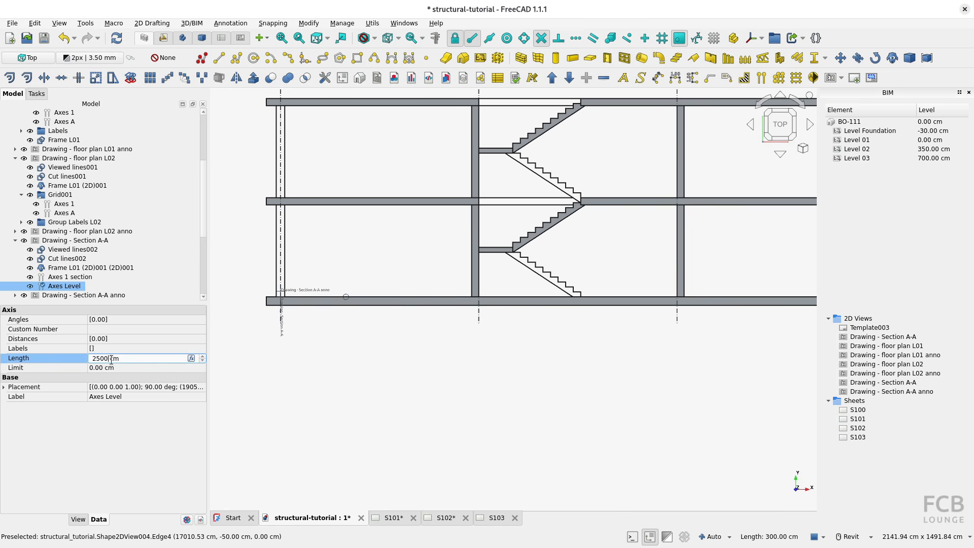
text(0)
key(Return)
scroll(274, 365, down, 3)
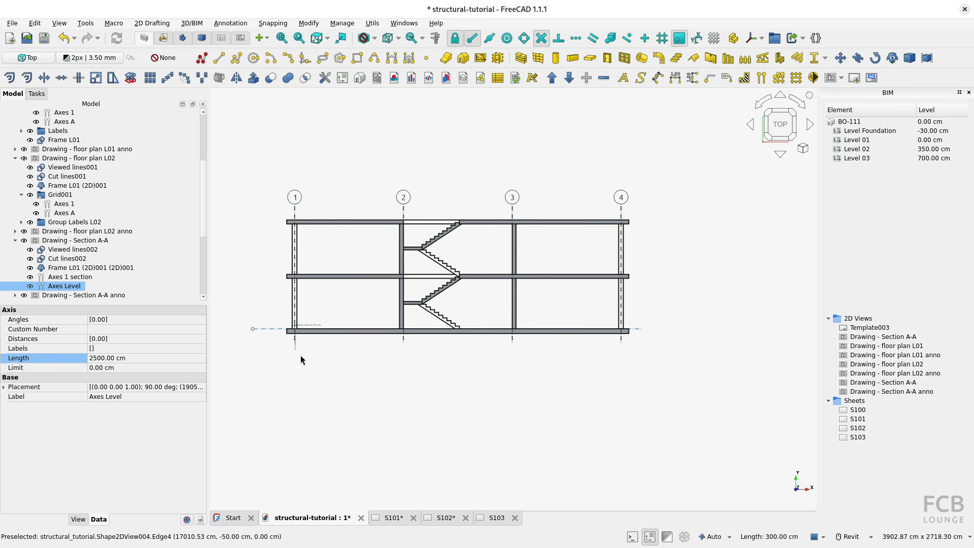
Set the length of Axes Level to 2400 cm.
click(126, 359)
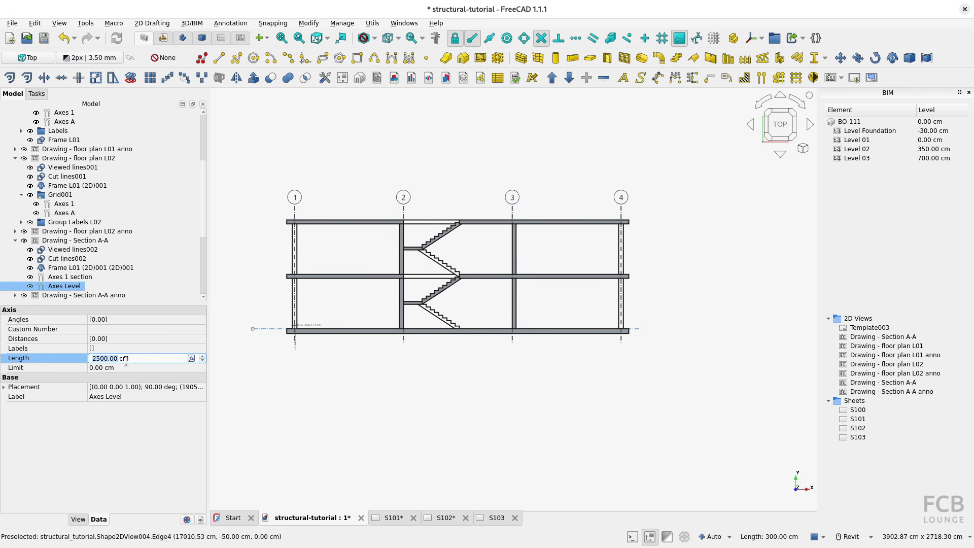
text(2)
key(Return)
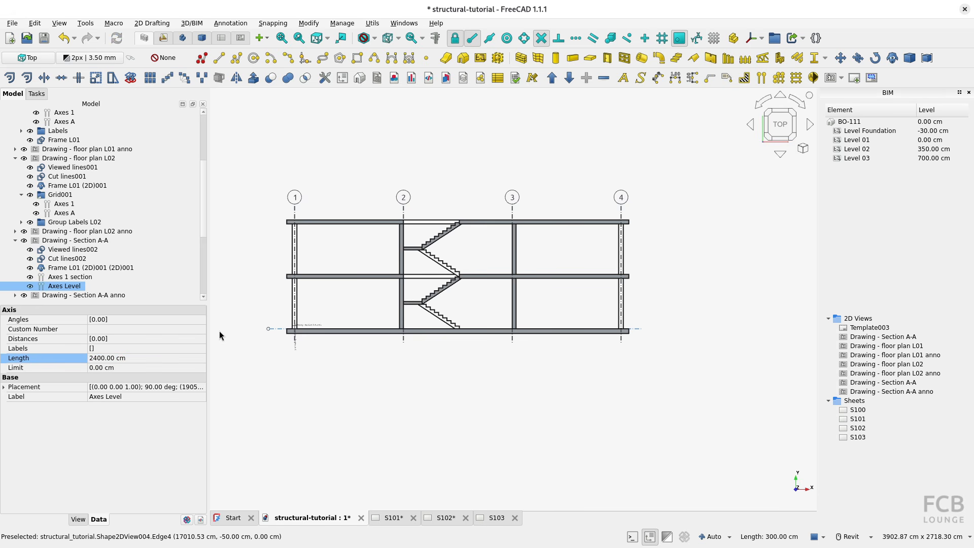
Set the bubble size of Axes Level to 90 cm.
click(78, 519)
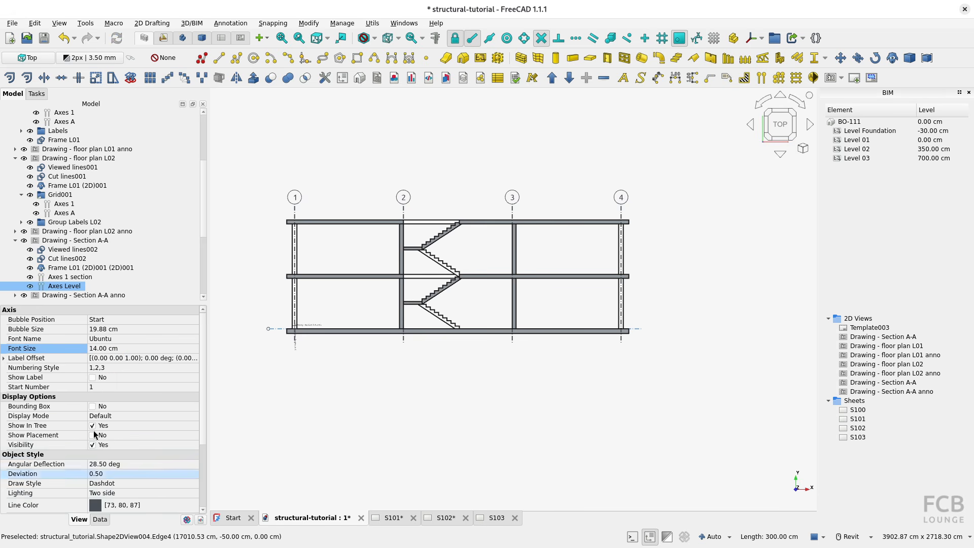
click(115, 329)
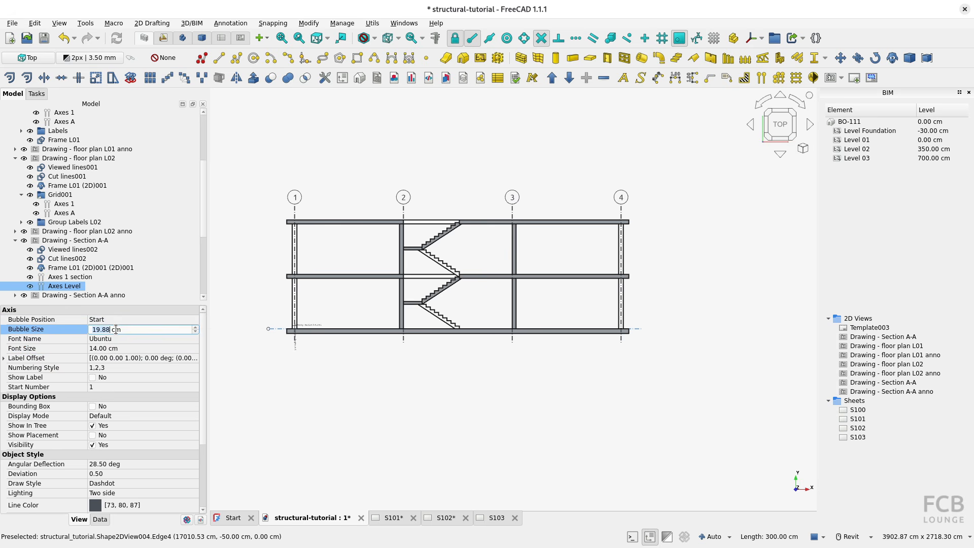
text(90)
key(Return)
Give the Axes Level bubble text a 50 cm font size and the L0,L1,L2 numbering style.
click(121, 348)
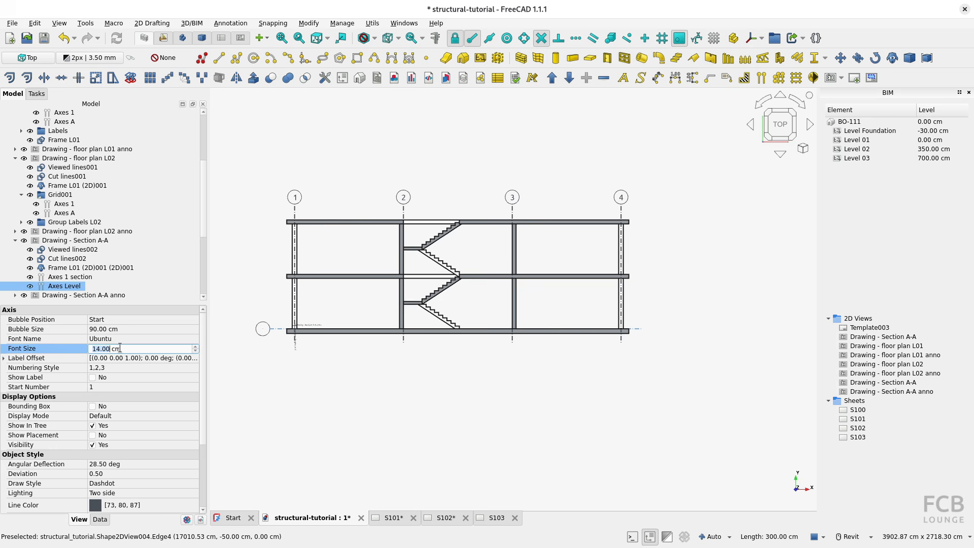
text(50)
key(Return)
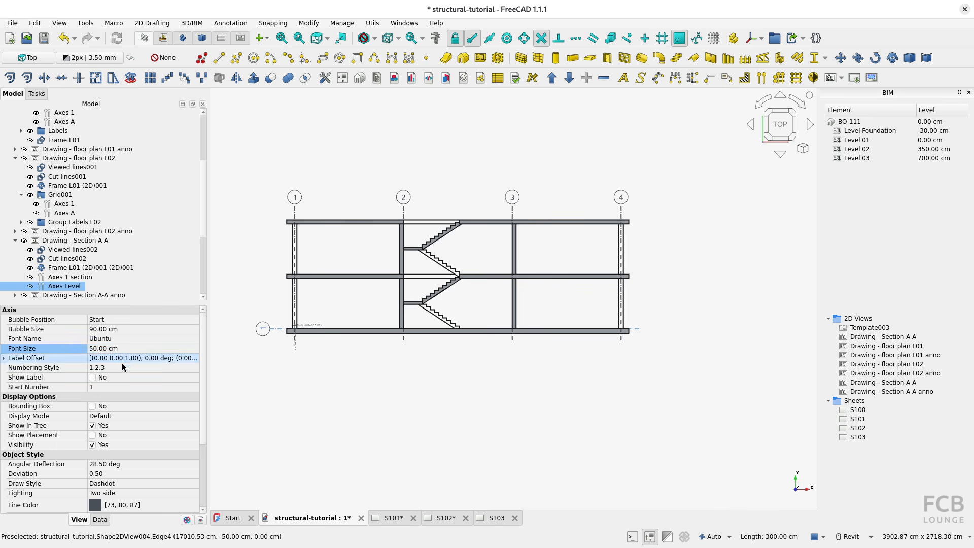
click(121, 368)
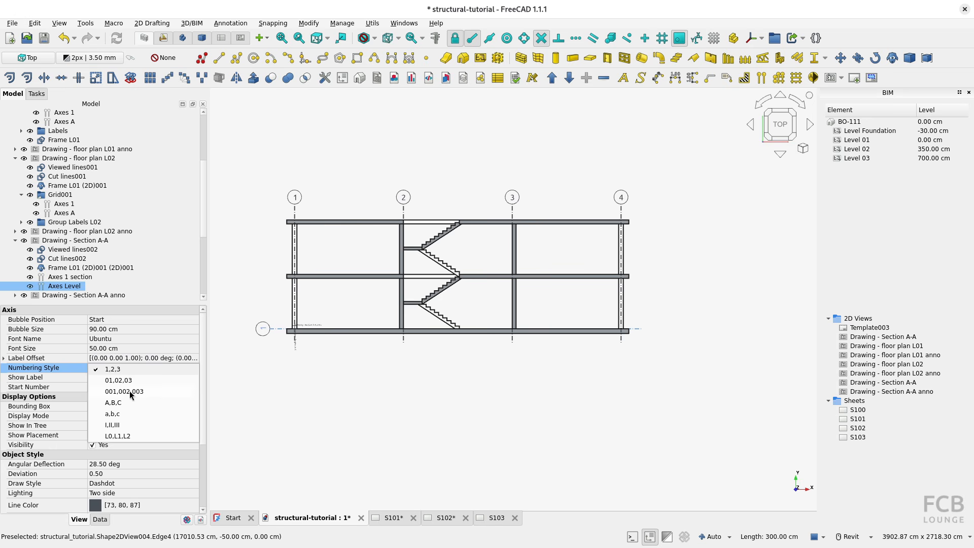
click(111, 436)
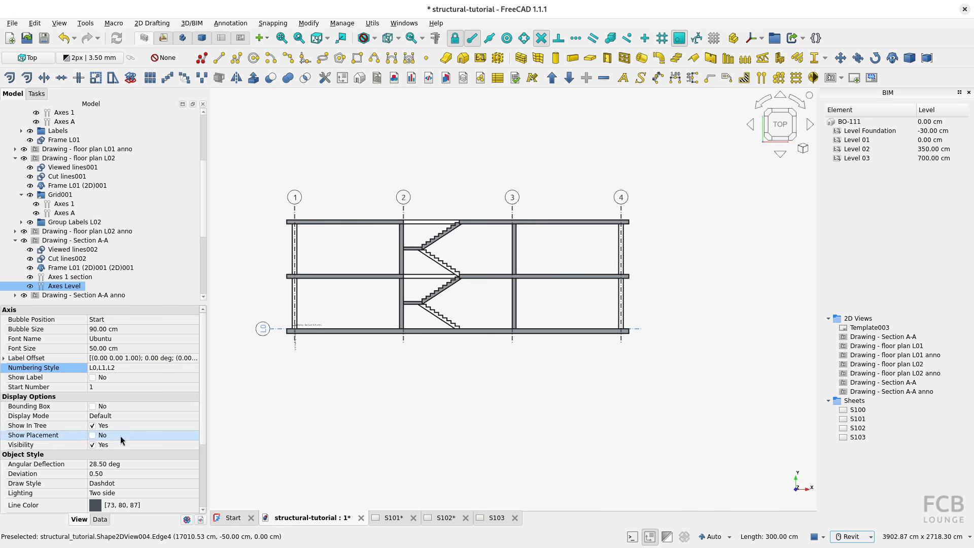
Add two more axes to Axes Level, each at a distance of 3500 mm from the previous one, following the building levels.
double_click(62, 286)
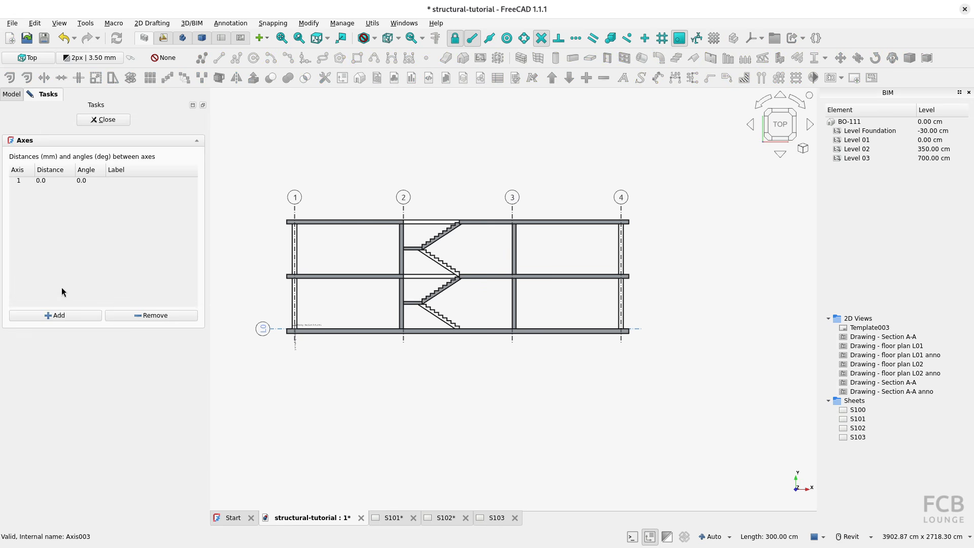
click(56, 319)
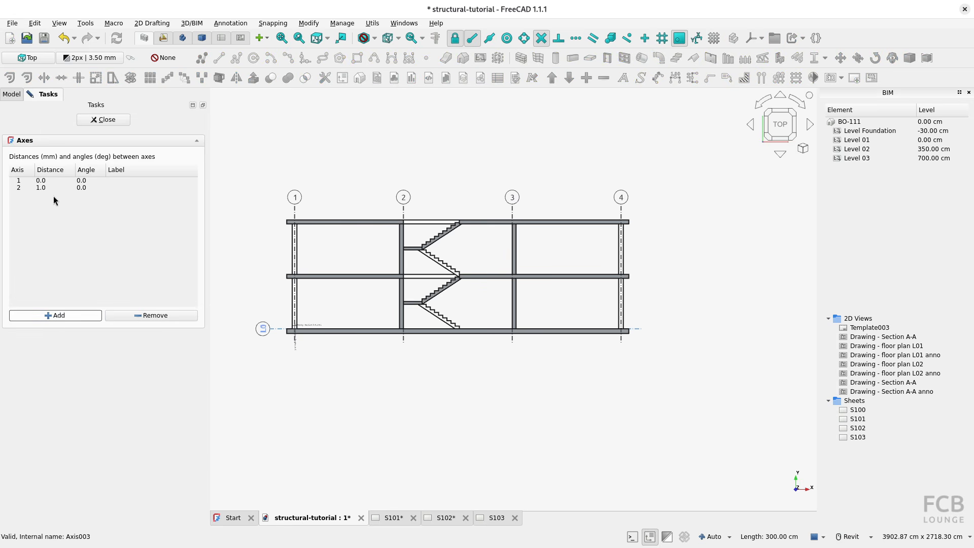
click(55, 316)
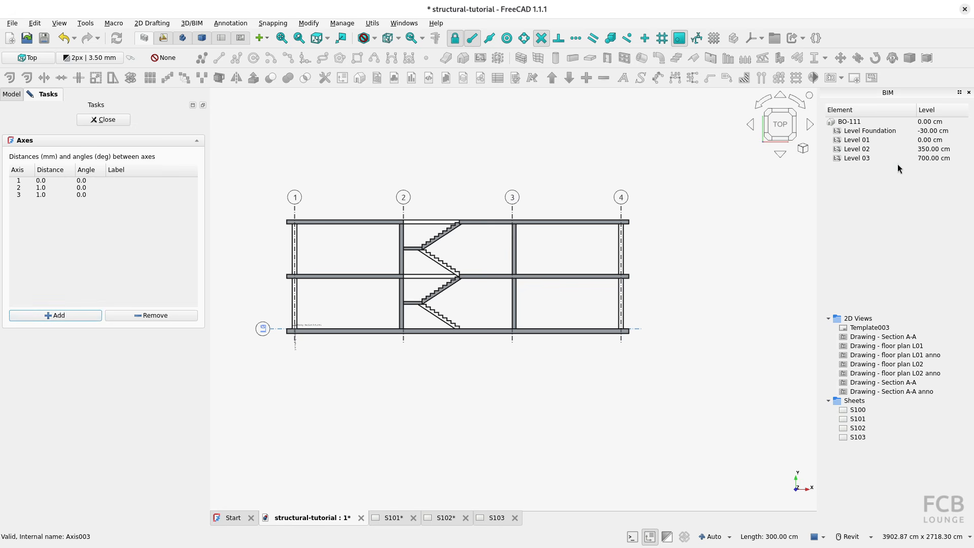
click(923, 148)
double_click(48, 188)
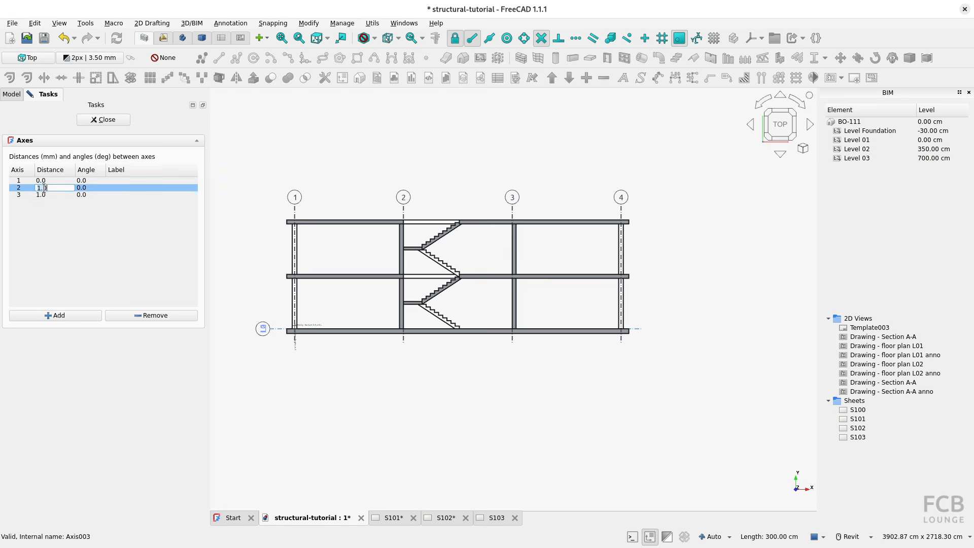
key(Return)
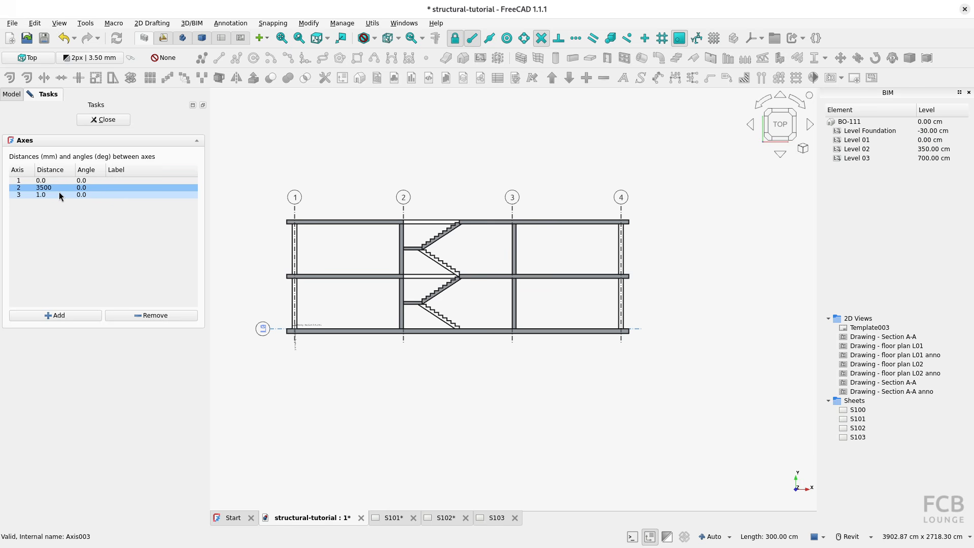
double_click(59, 195)
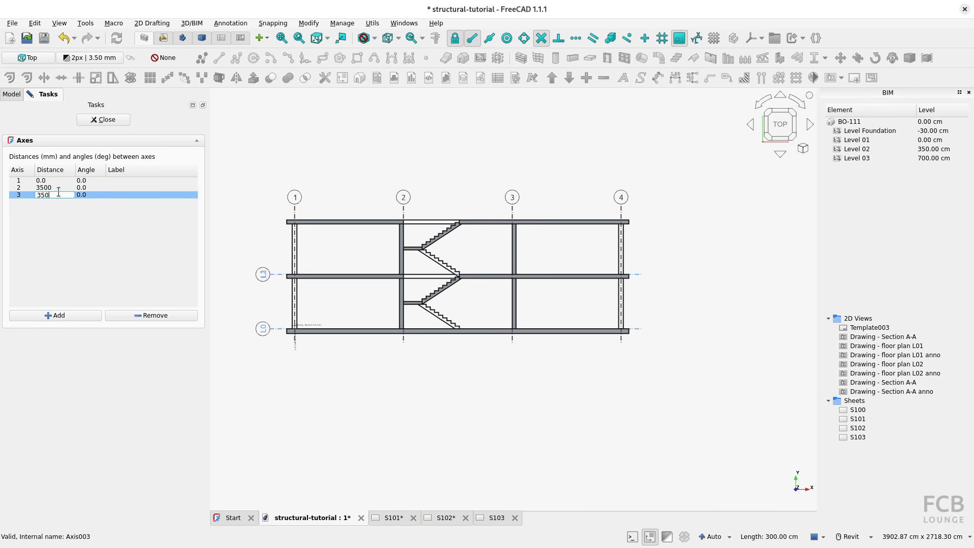
key(Return)
click(103, 120)
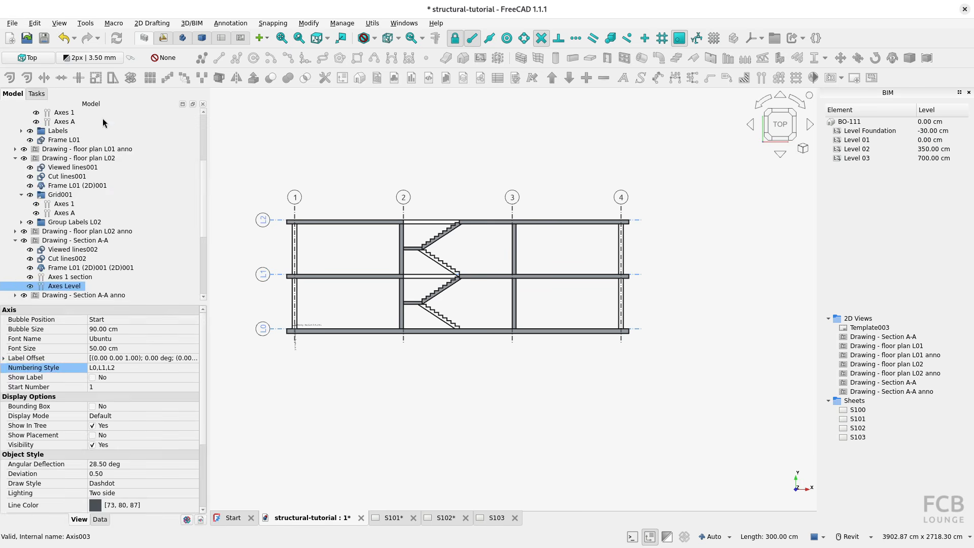
Check the level axes on sheet S103 and compare the section with the reference PDF, including its dimensions and level marks.
scroll(275, 251, up, 2)
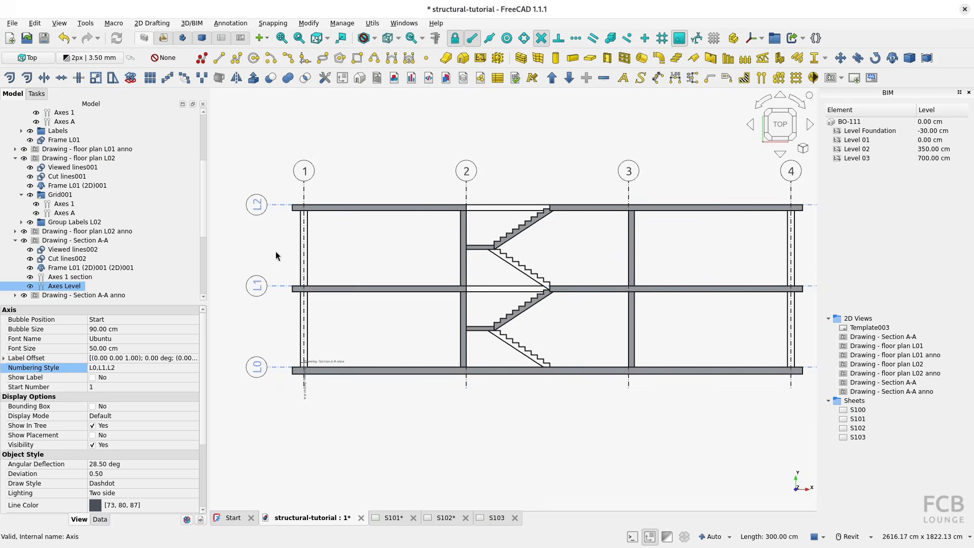
click(495, 518)
scroll(449, 288, up, 2)
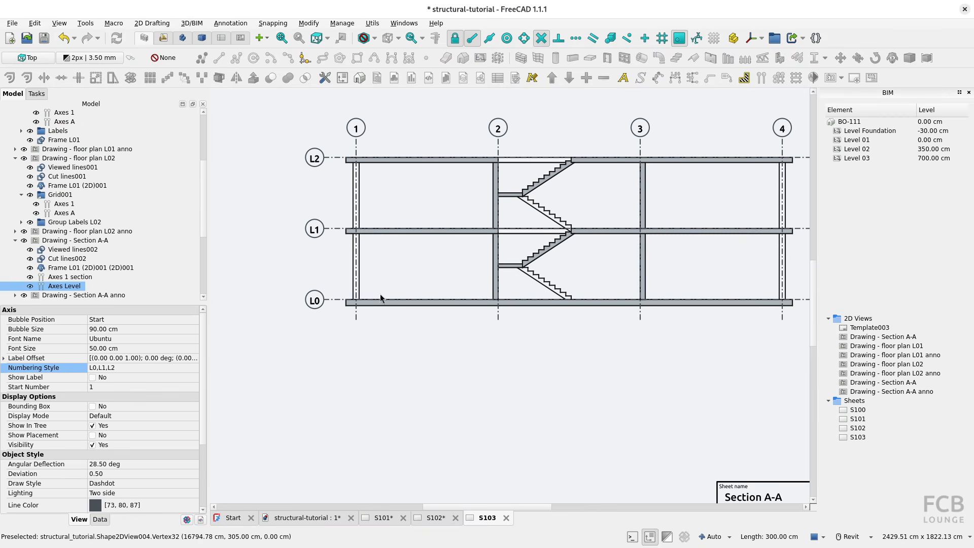
scroll(331, 298, down, 1)
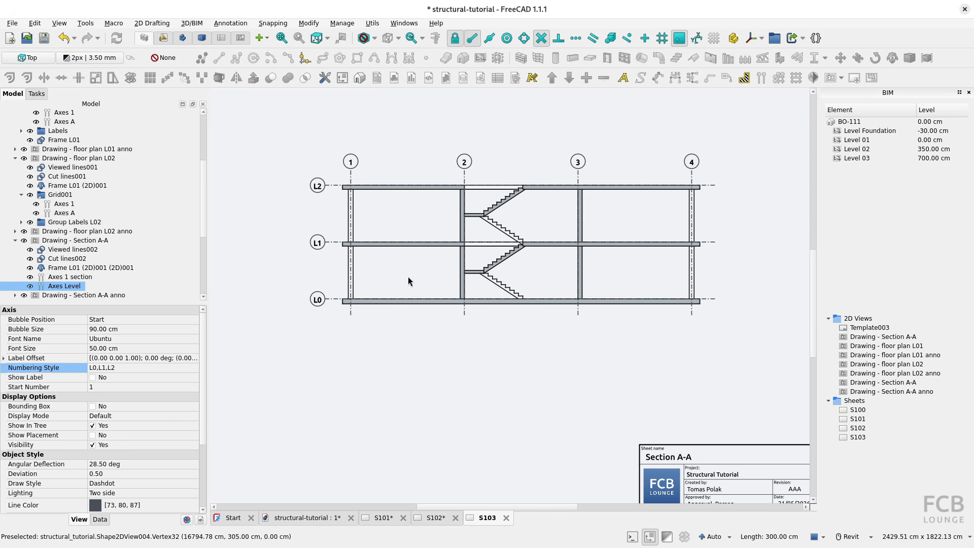
key(alt+Tab)
ctrl+scroll(410, 282, up, 4)
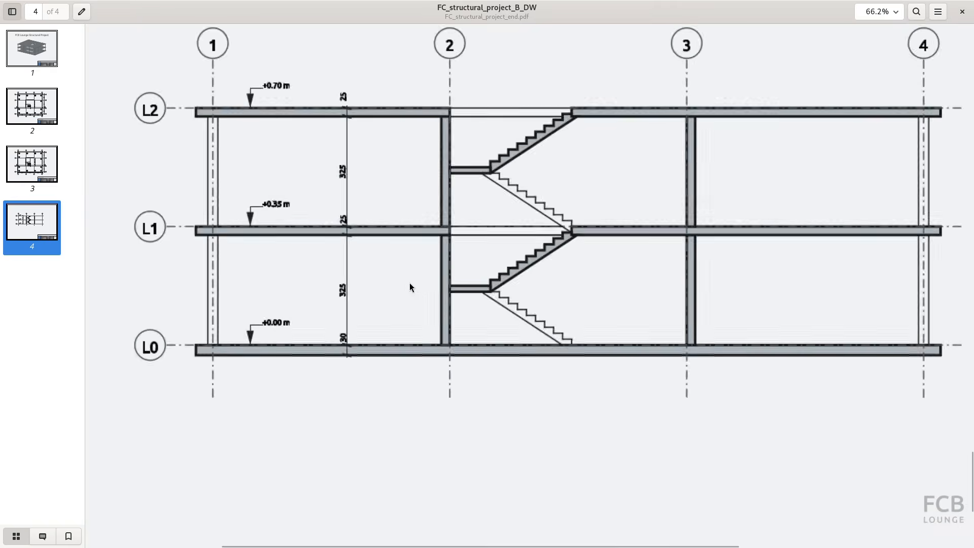
middle_drag(371, 281, 378, 321)
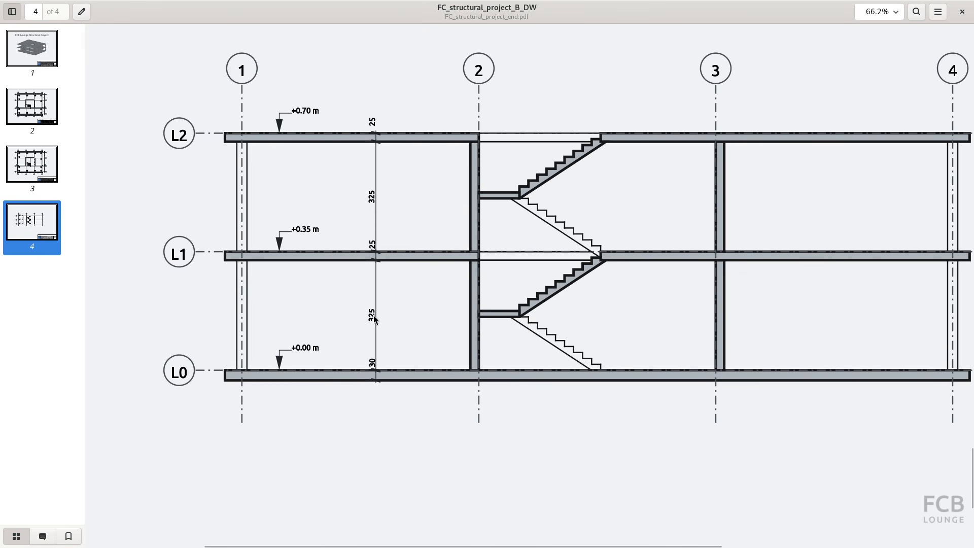
key(alt+Tab)
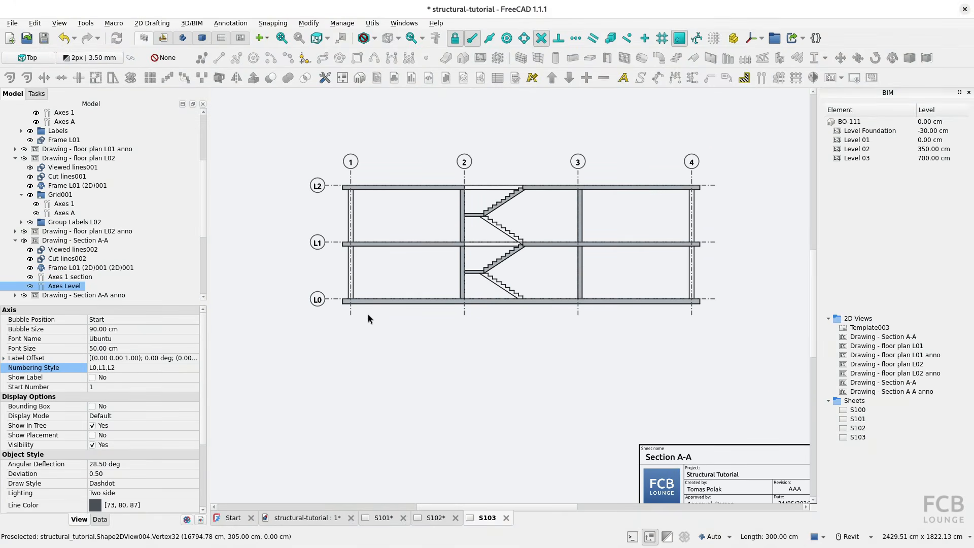
Collapse Drawing - floor plan L02 in the model tree and activate Drawing - Section A-A anno.
click(15, 159)
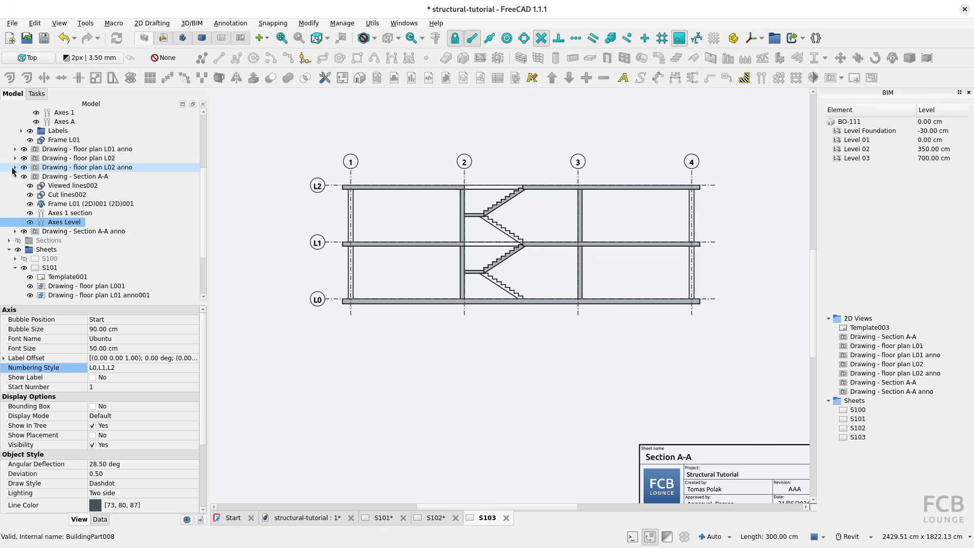
double_click(83, 232)
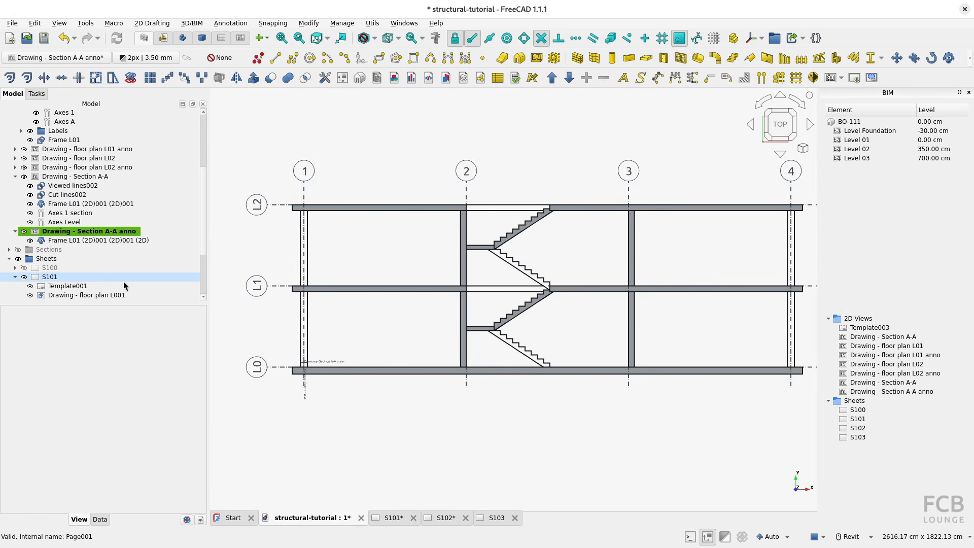
scroll(380, 355, up, 3)
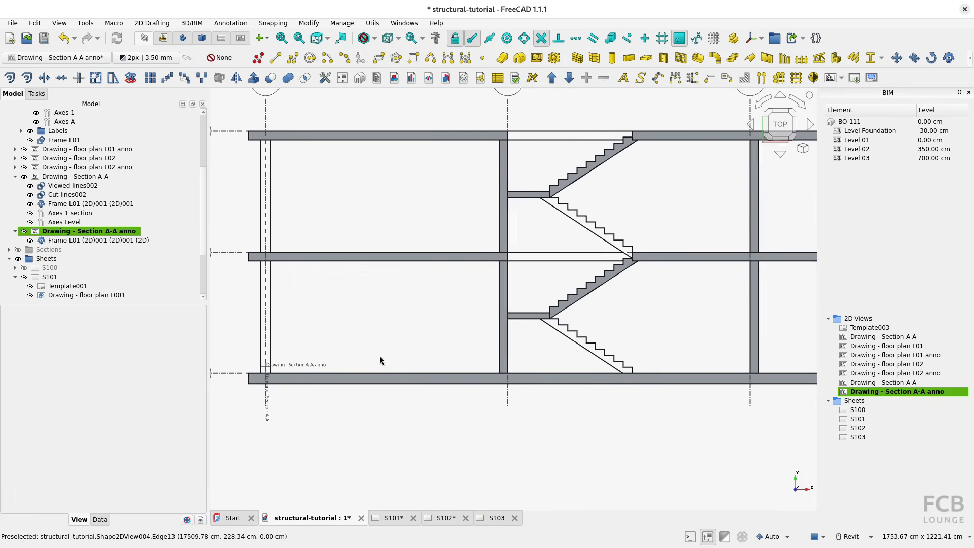
middle_drag(380, 355, 442, 400)
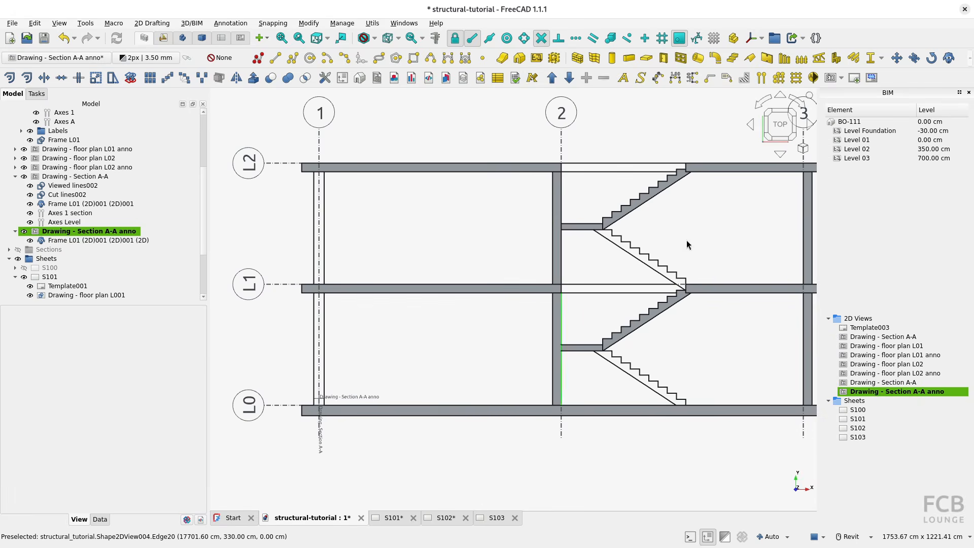
Add a chained vertical dimension between grid axes 1 and 2, from the L0 slab's underside through every slab face to the top of L2.
click(692, 78)
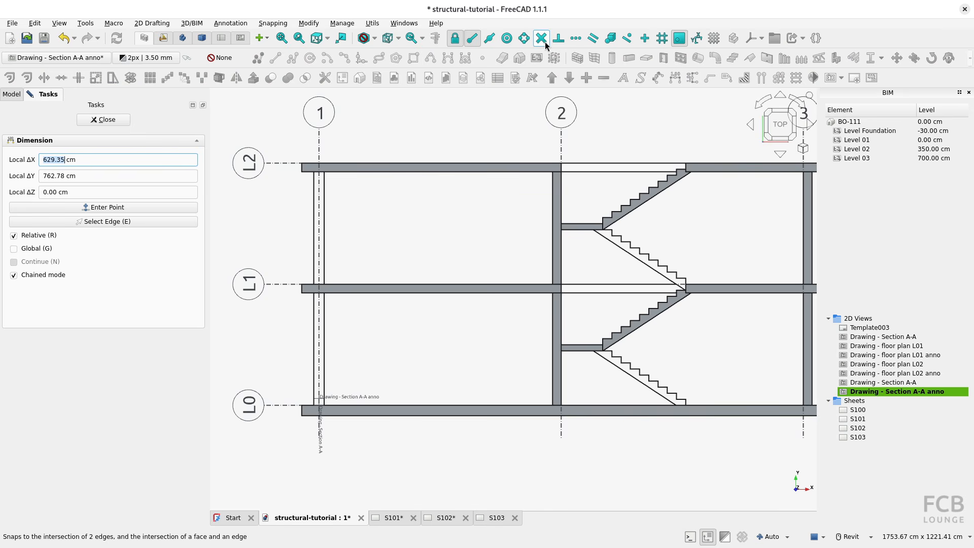
click(303, 416)
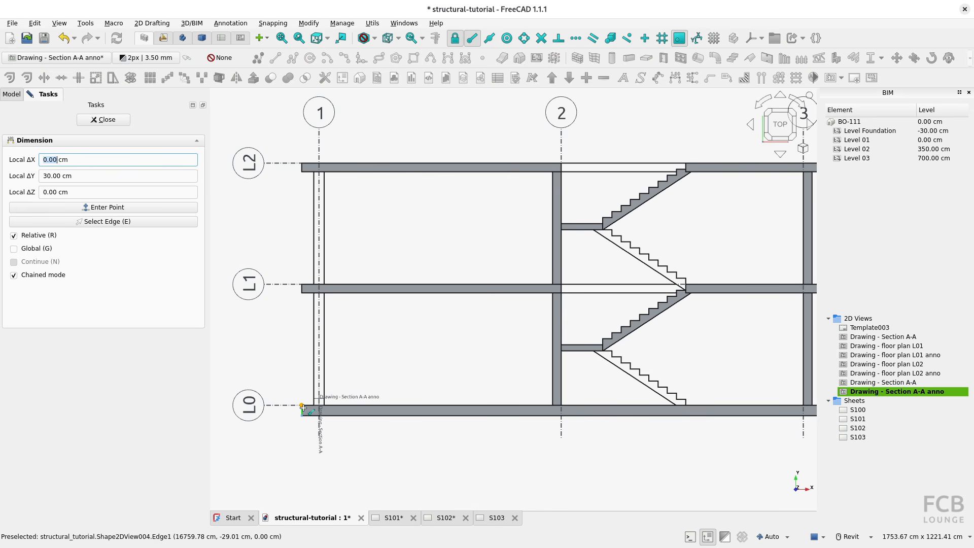
click(438, 411)
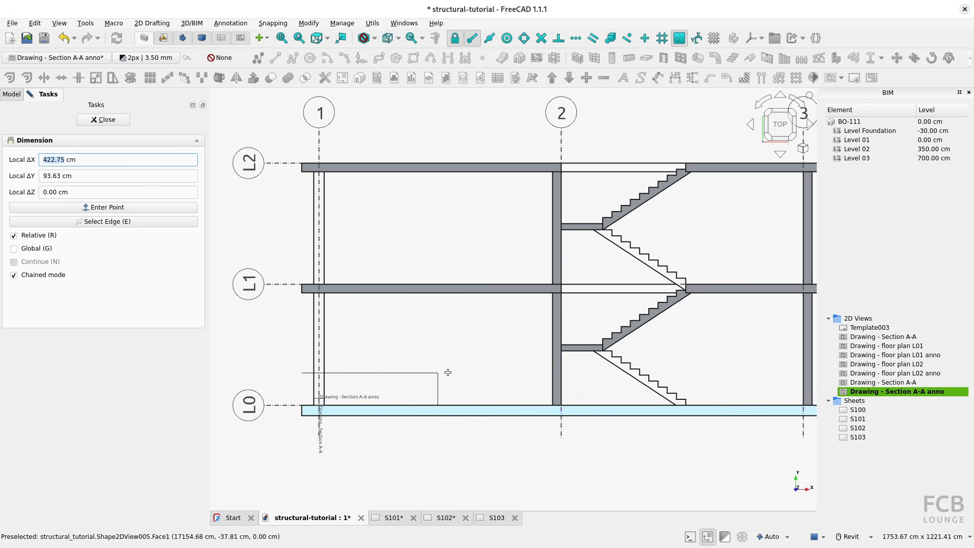
click(300, 293)
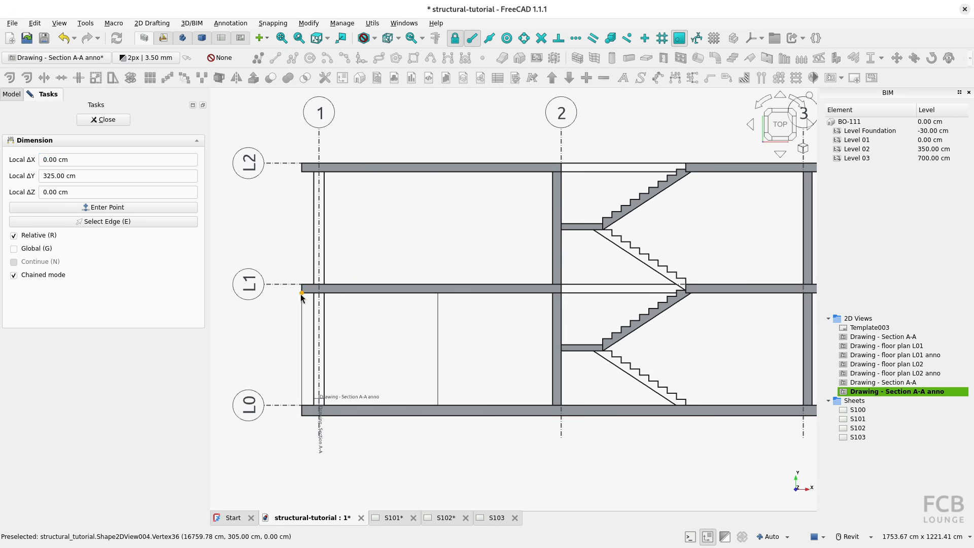
click(305, 173)
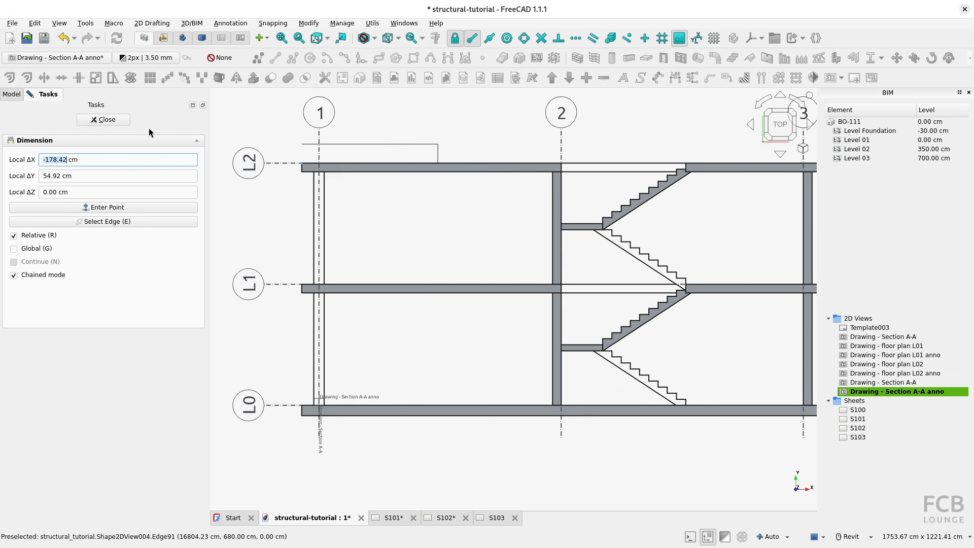
click(117, 122)
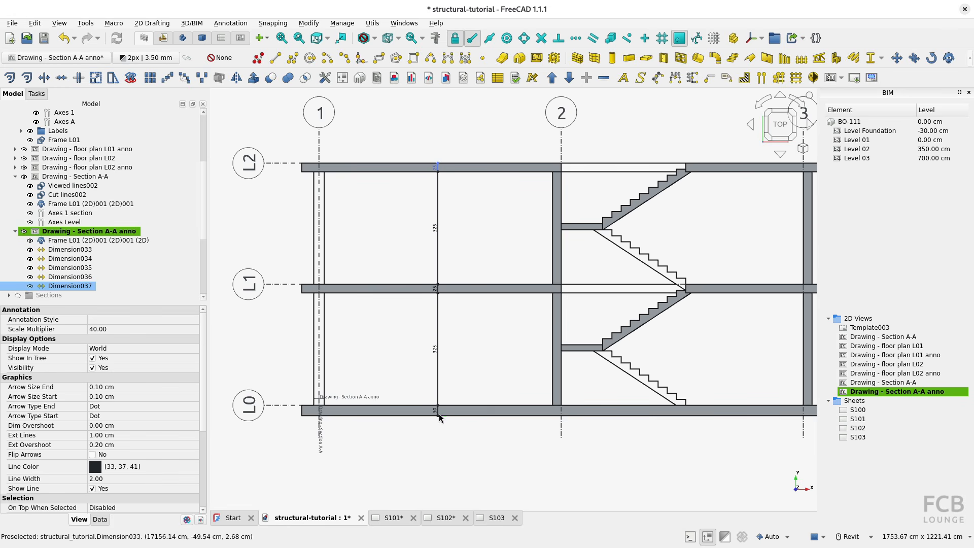
Move the text of the L2 slab thickness dimension straight up by about 37 cm, clear of the slab.
scroll(439, 170, up, 4)
scroll(436, 168, up, 3)
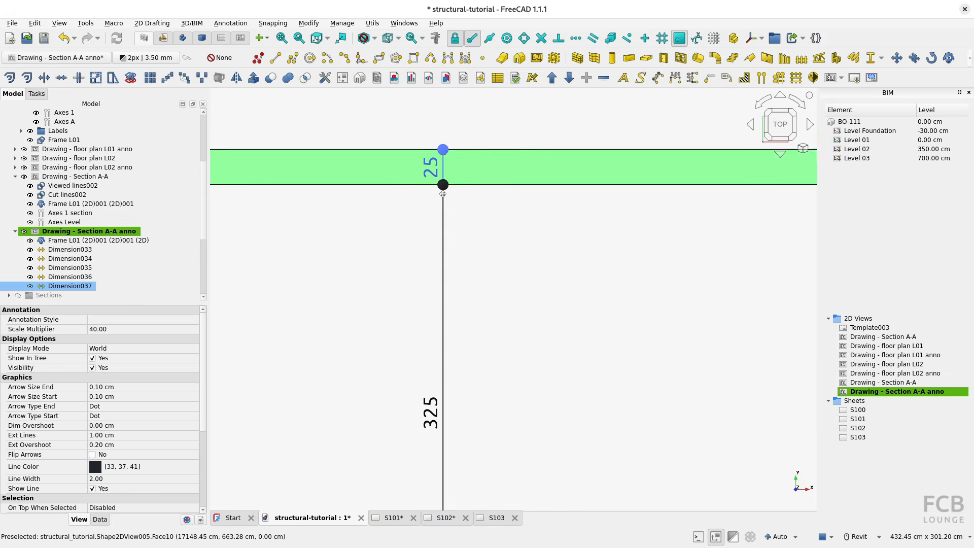
middle_drag(436, 168, 455, 230)
double_click(61, 287)
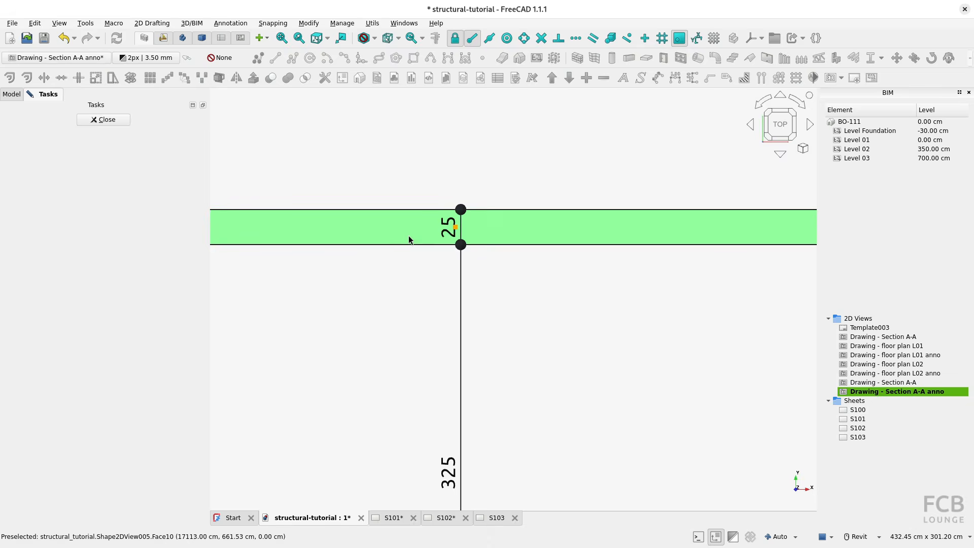
click(456, 227)
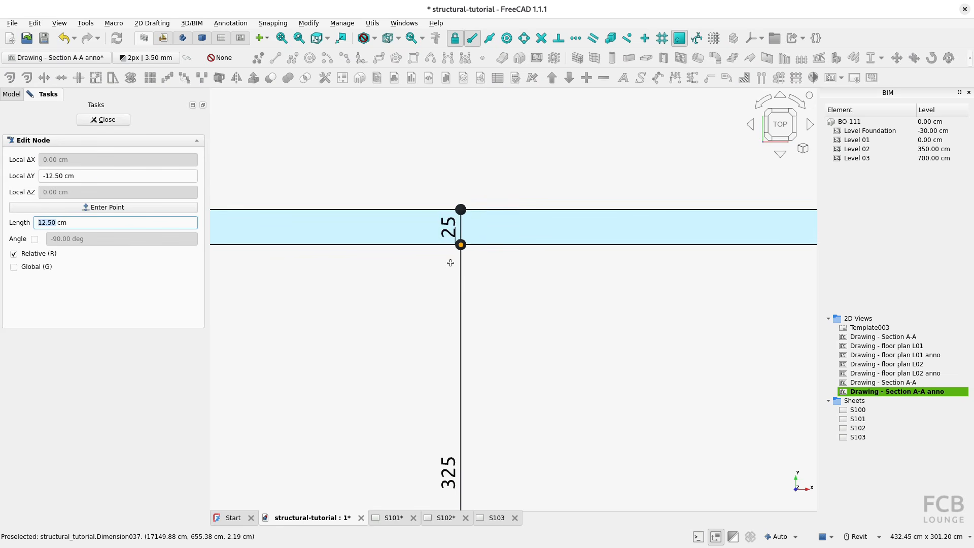
click(457, 174)
click(116, 123)
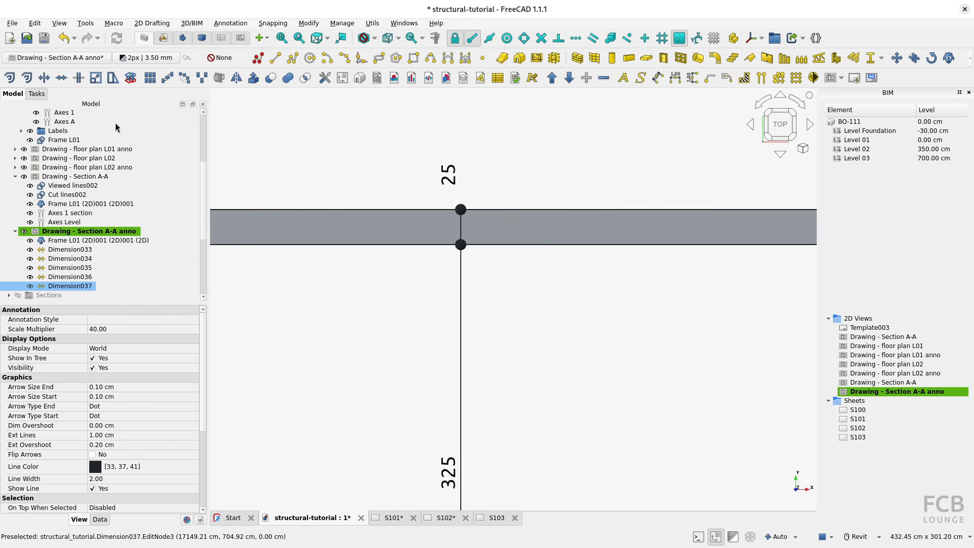
Move the text of the L1 slab thickness dimension straight up to just above the slab's upper face.
scroll(446, 358, down, 2)
scroll(446, 358, down, 2)
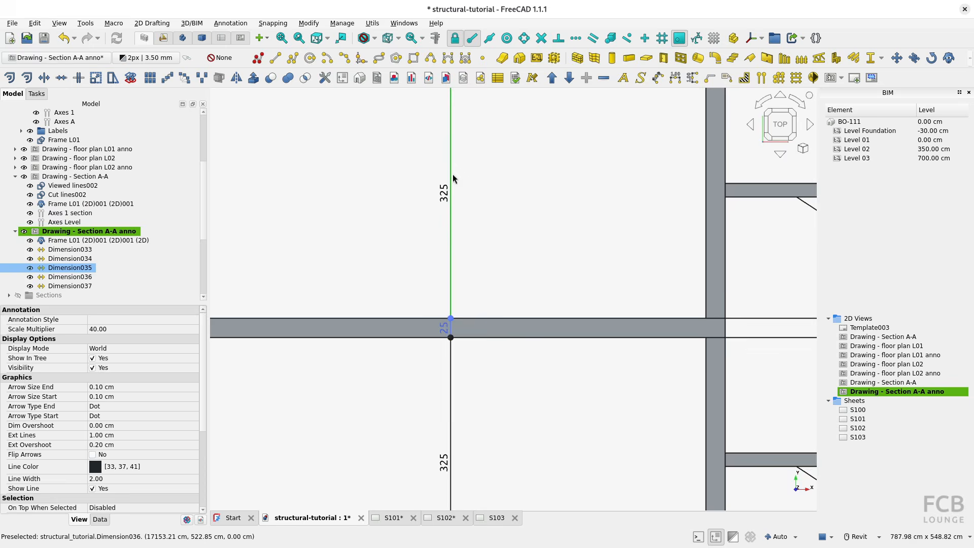
scroll(441, 331, up, 4)
double_click(84, 268)
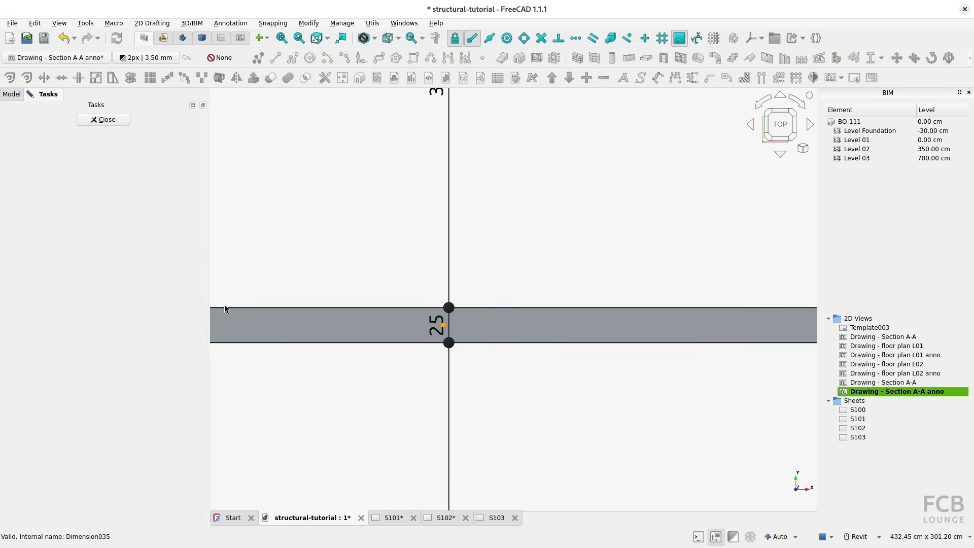
click(444, 324)
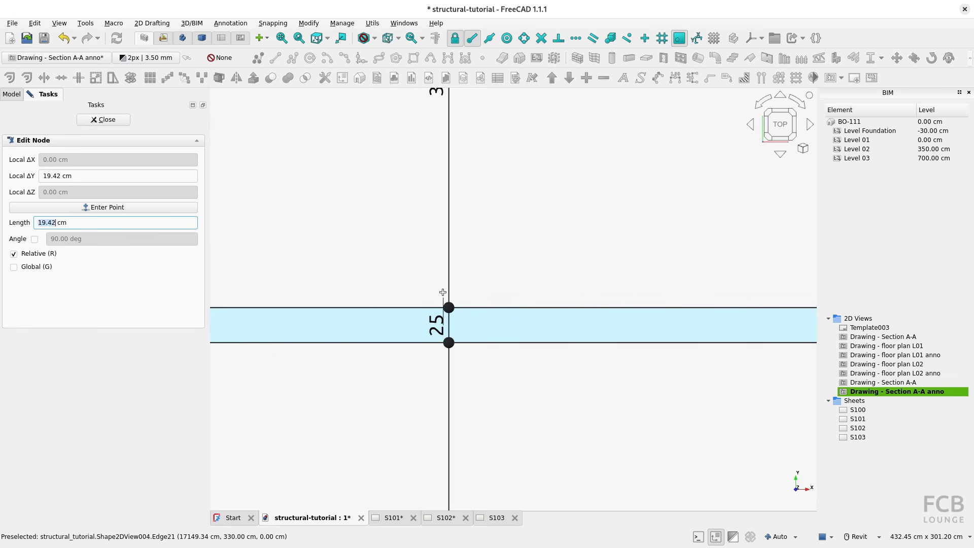
click(442, 282)
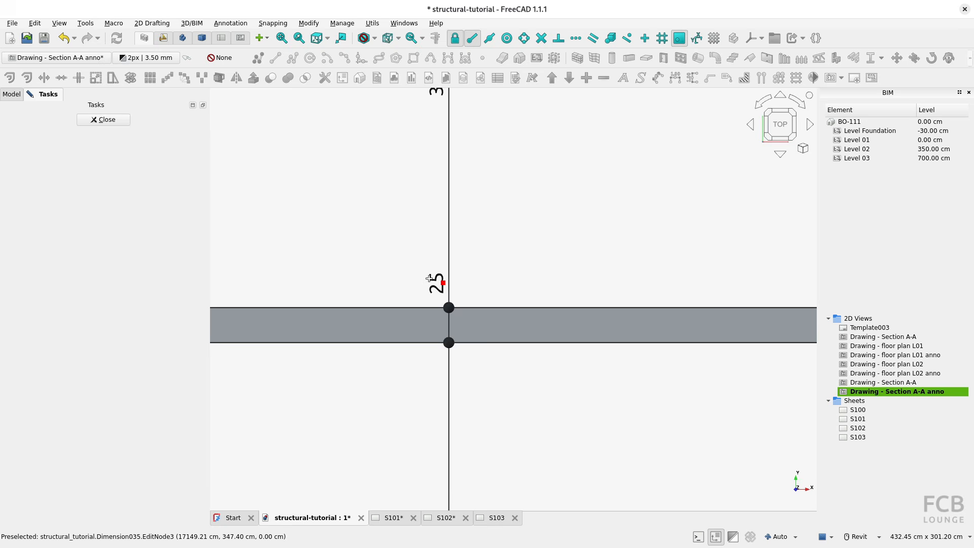
click(104, 119)
Move the text of the L0 slab thickness dimension straight up to just above the slab's upper face.
click(70, 250)
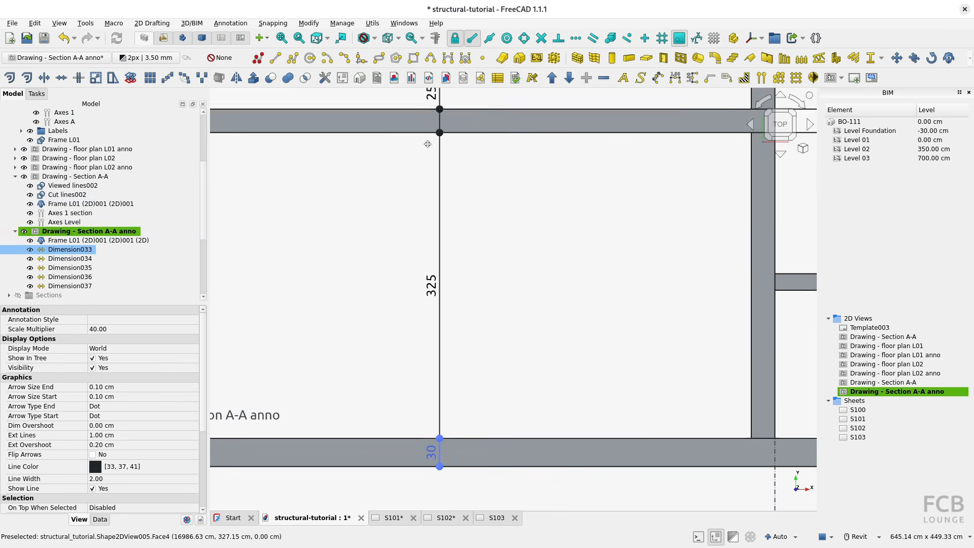
double_click(69, 253)
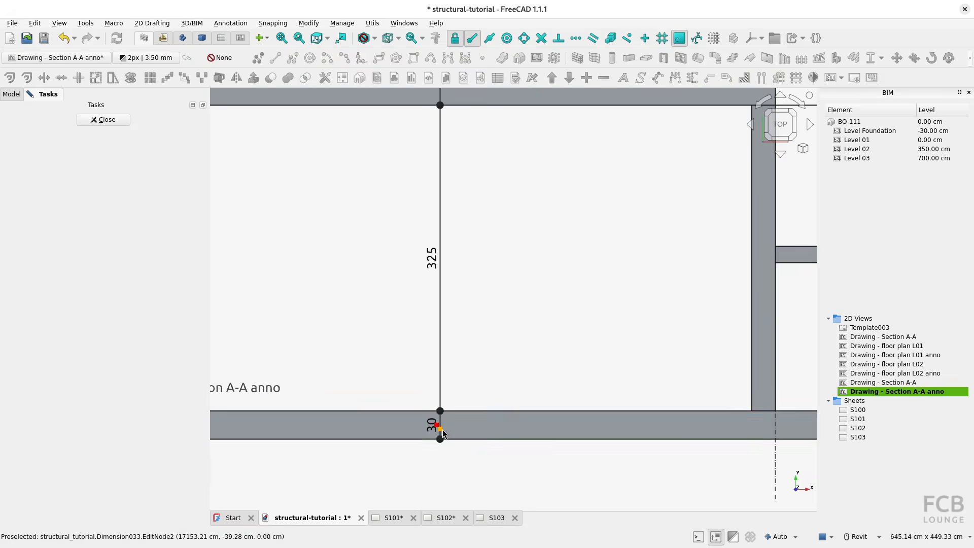
click(440, 410)
scroll(438, 411, up, 3)
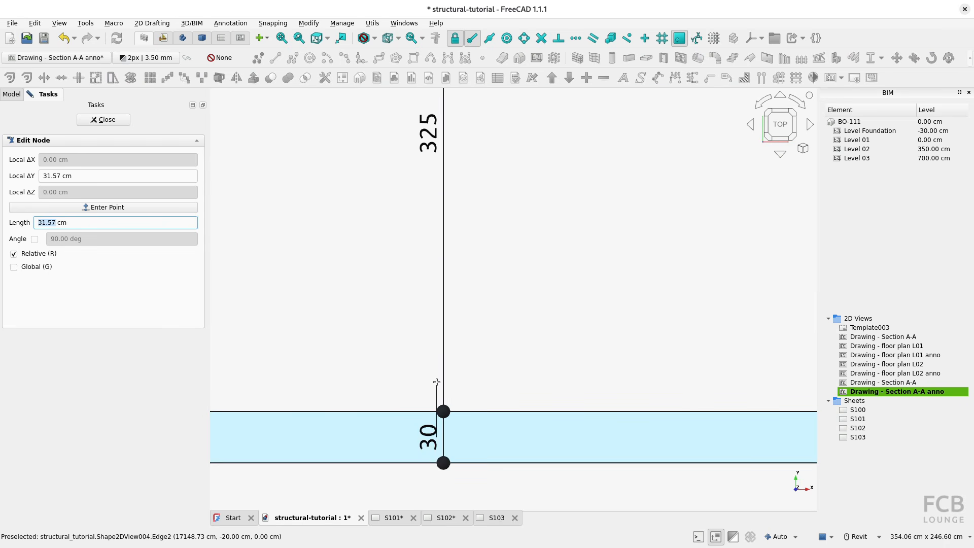
click(436, 378)
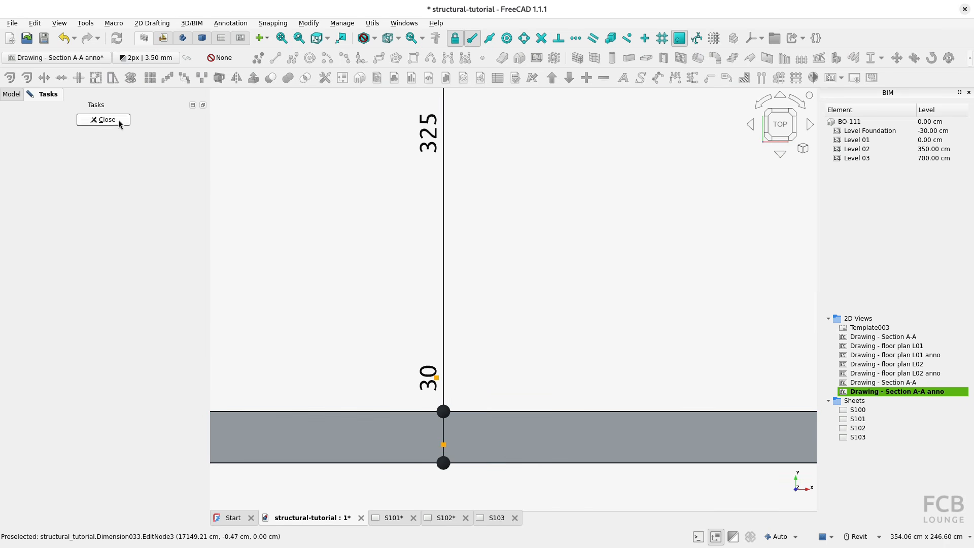
click(103, 120)
Apply the annotation style FCB Style 1-100 to all five vertical dimensions, Dimension033 to Dimension037.
click(93, 285)
shift+click(70, 250)
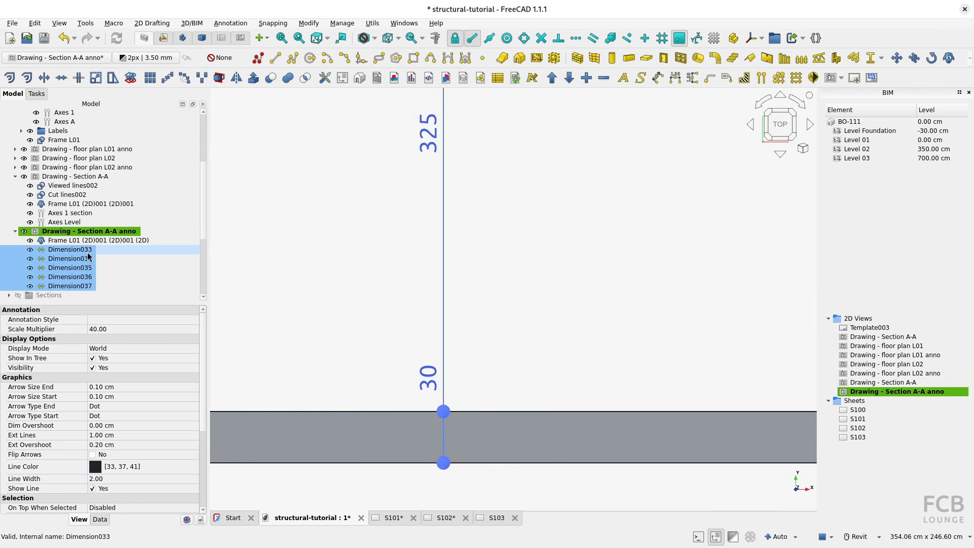
click(103, 321)
click(105, 323)
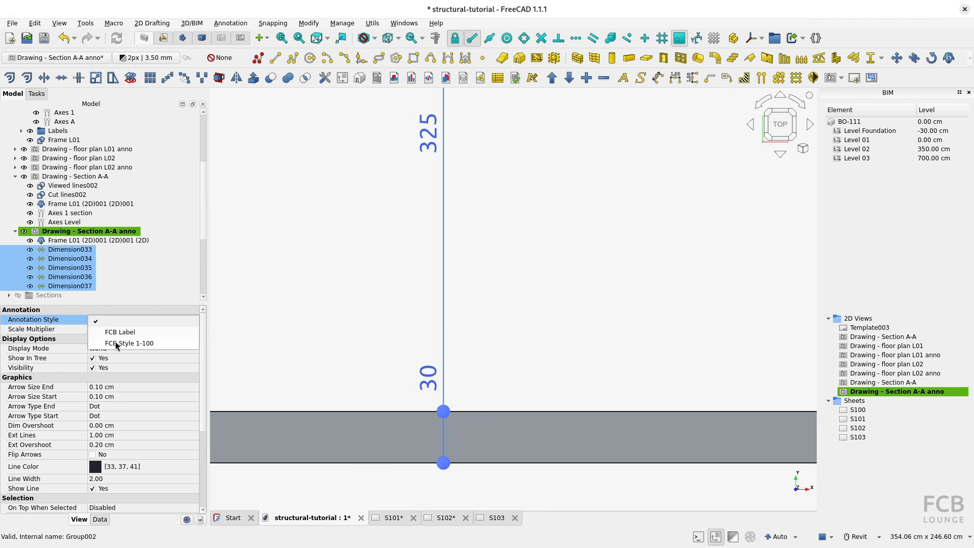
click(115, 343)
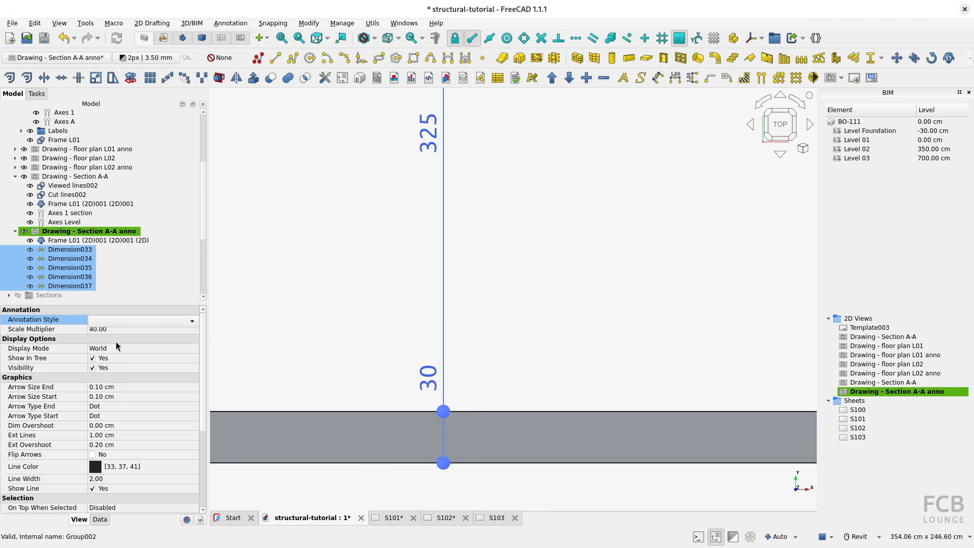
click(345, 328)
scroll(367, 331, down, 1)
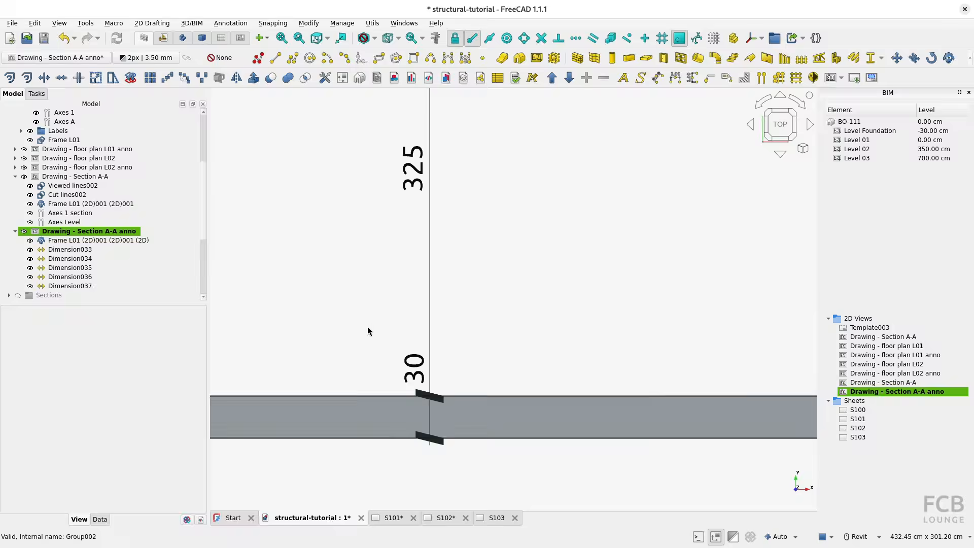
scroll(368, 331, down, 3)
Open sheet S103 in the TechDraw workbench and redraw the page with the updated section dimensions.
click(495, 519)
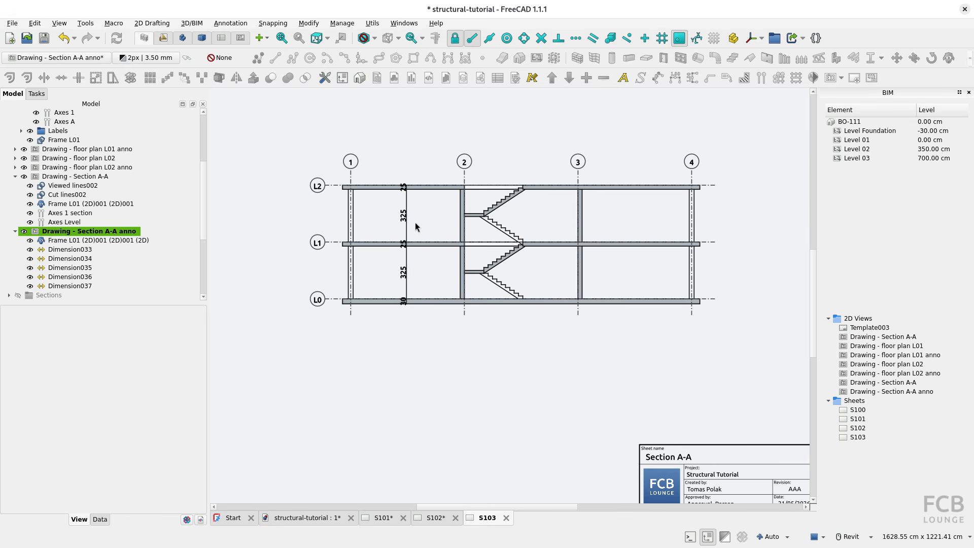
click(241, 38)
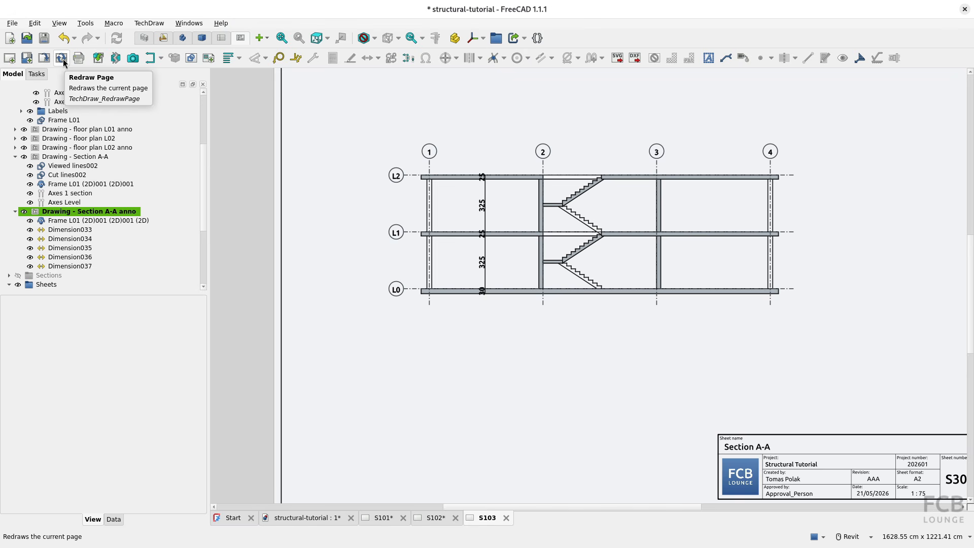
click(64, 62)
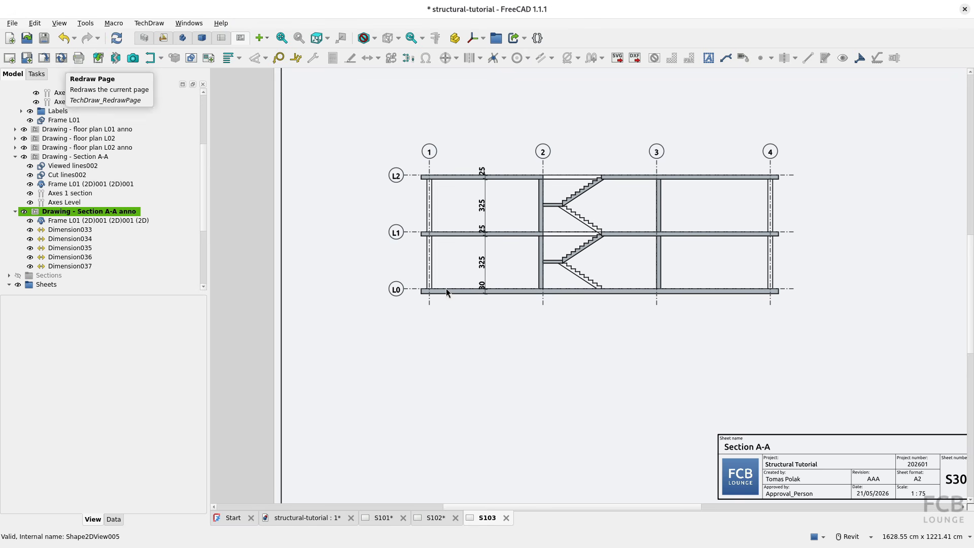
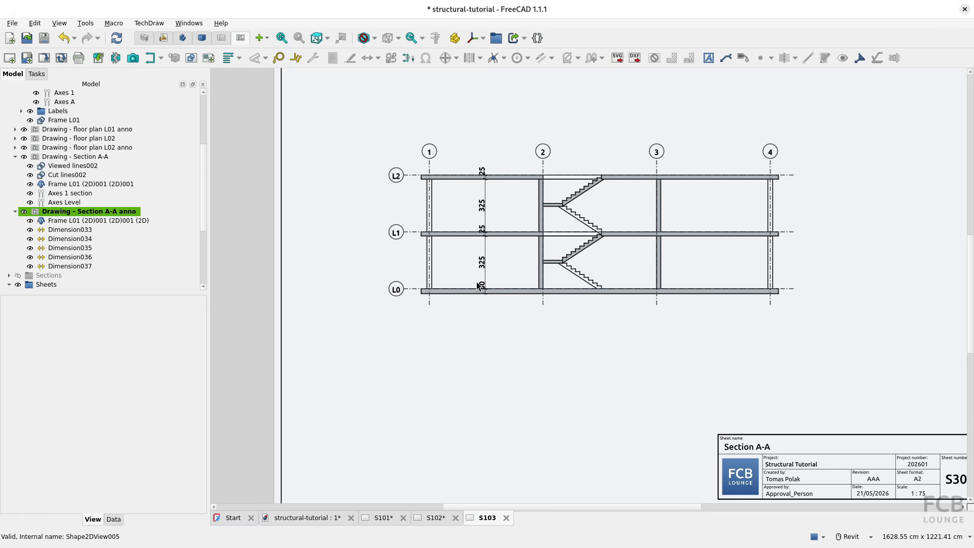
Set the line width of both Section A-A views on sheet S103, drawing and annotation, to 0.2.
scroll(142, 254, down, 5)
click(110, 285)
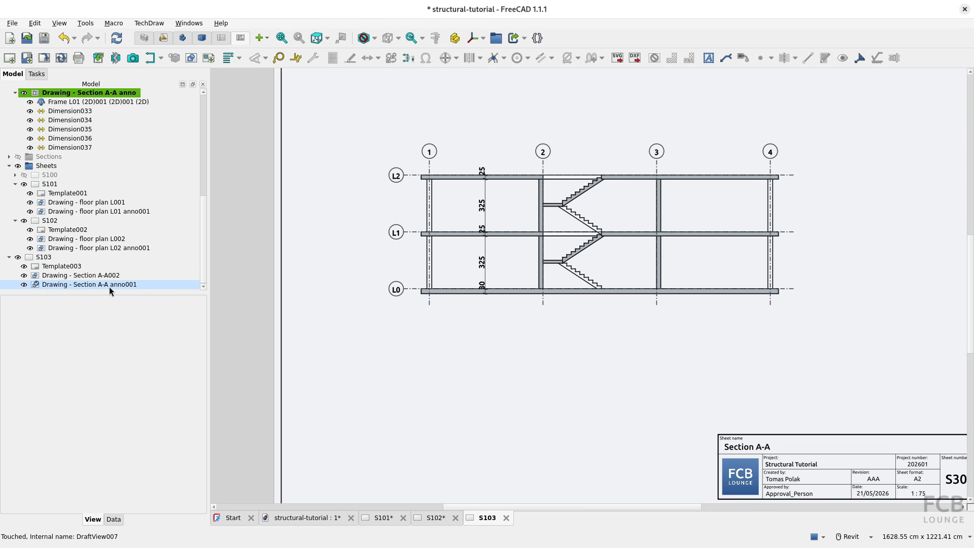
click(114, 519)
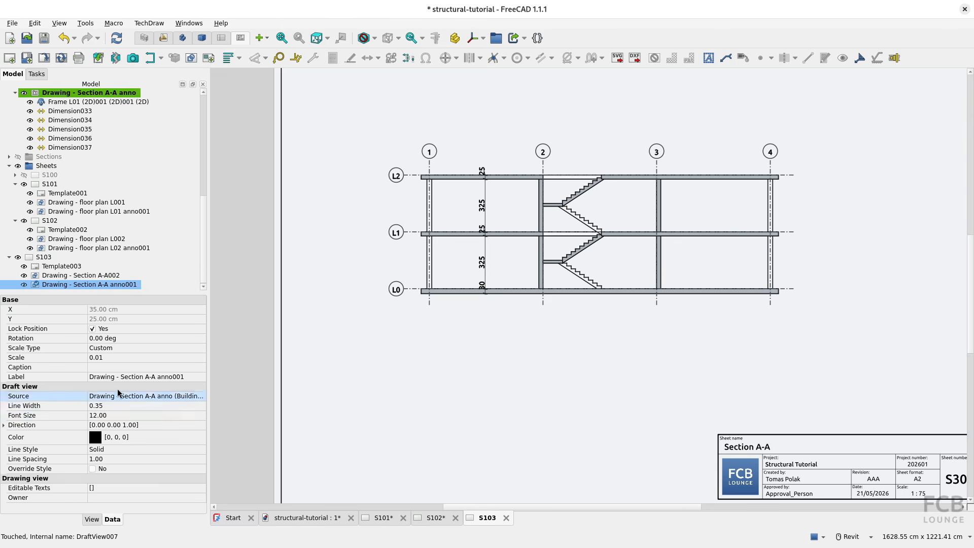
click(113, 267)
click(113, 276)
ctrl+click(112, 284)
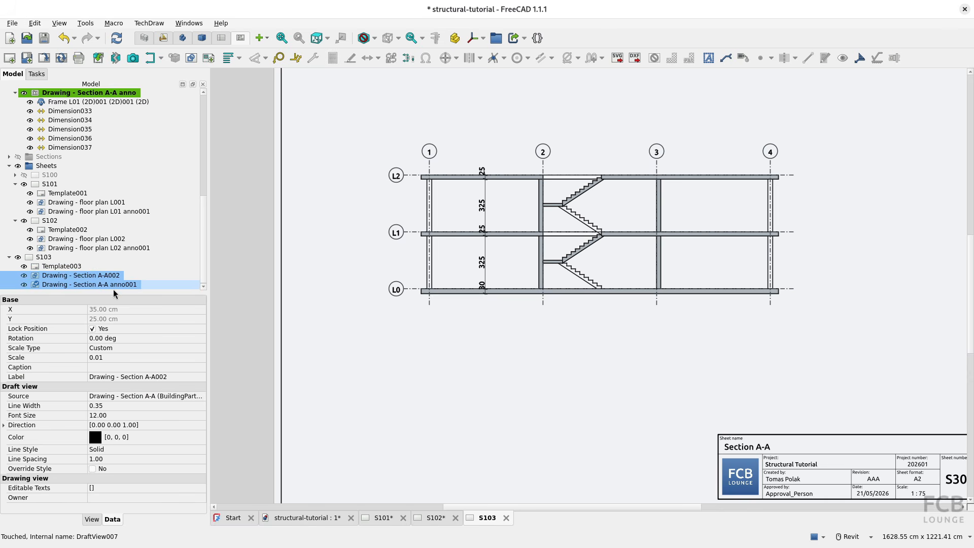
click(118, 406)
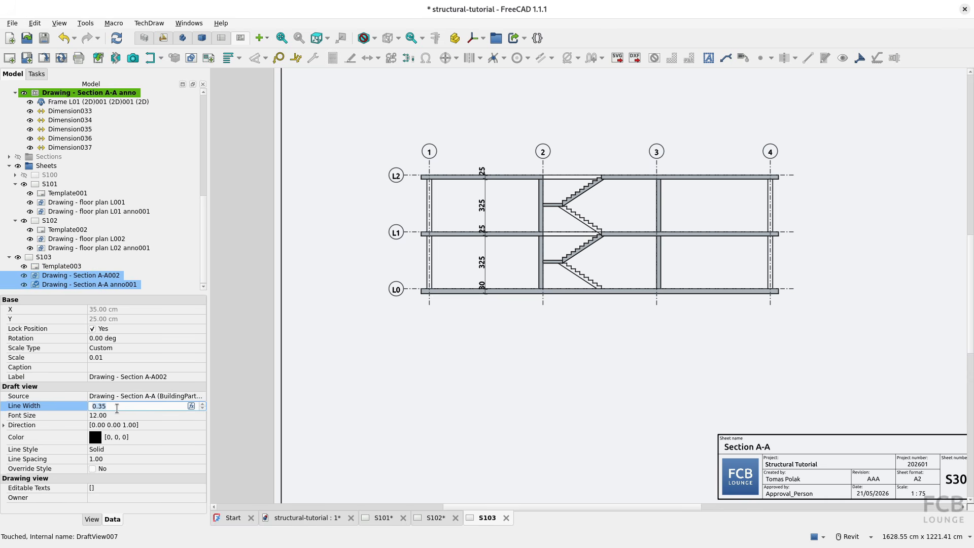
key(ctrl+a)
text(0.2)
key(Return)
Set the font size of the Section A-A annotation view on sheet S103 to 7.
click(115, 413)
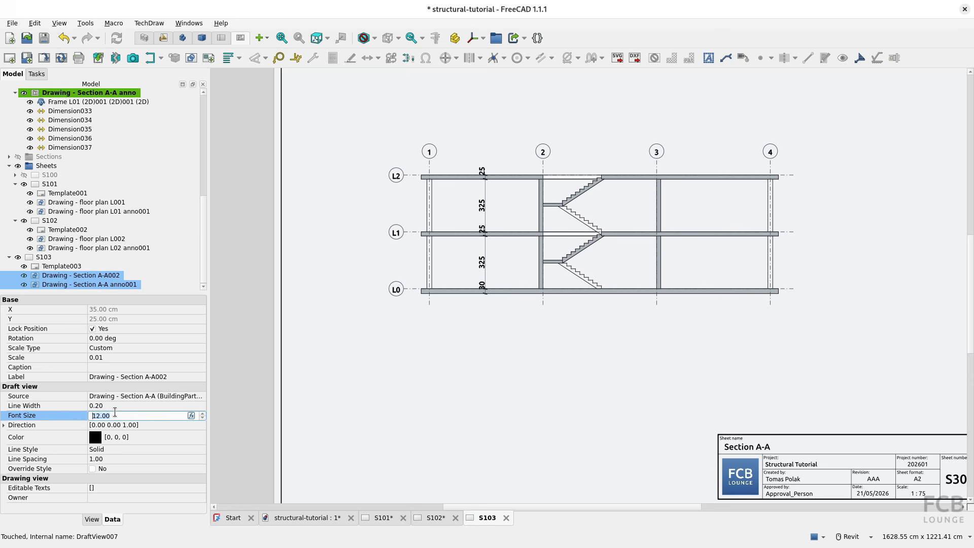
click(111, 285)
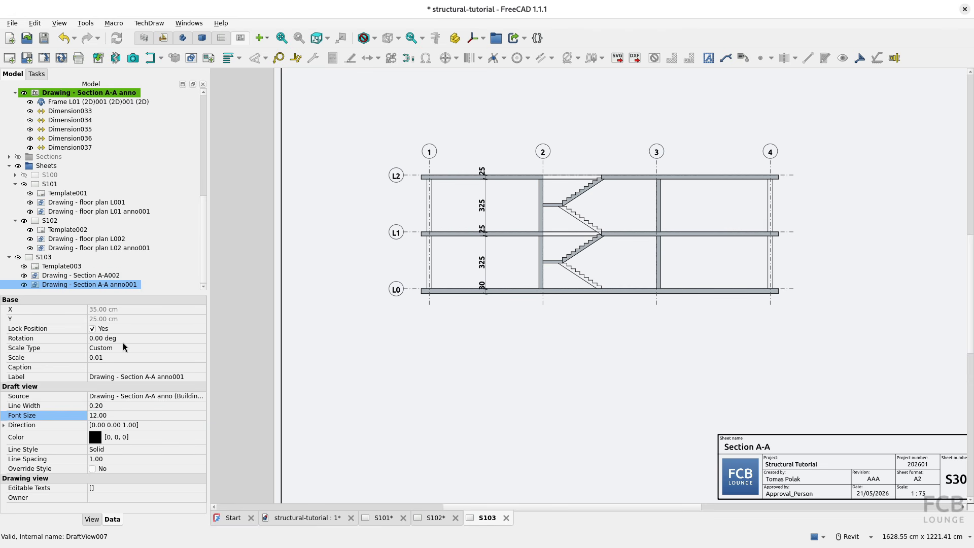
click(122, 416)
key(ctrl+a)
text(7)
key(Return)
scroll(487, 236, up, 4)
scroll(486, 244, down, 4)
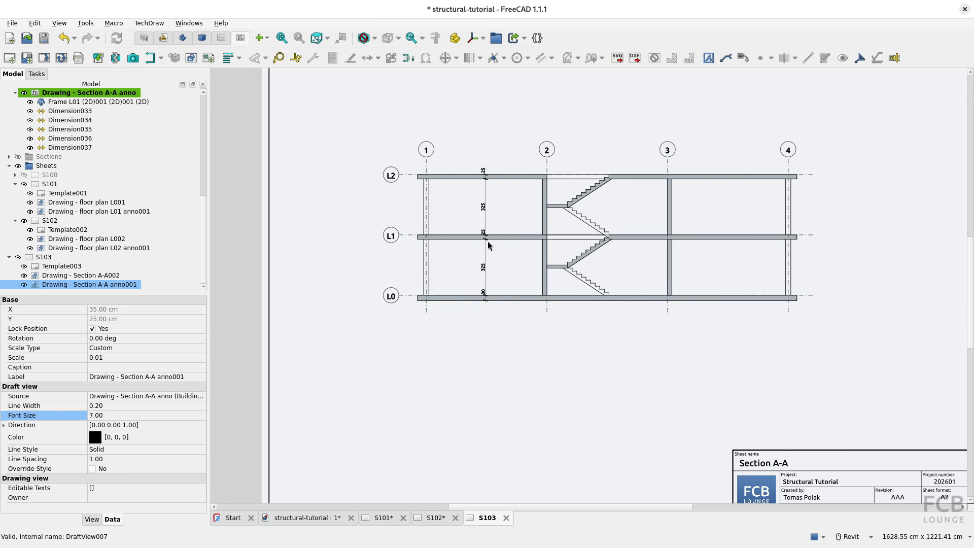
Return to the structural-tutorial model view, check the level labels in the reference PDF, and switch to the BIM workbench.
click(305, 519)
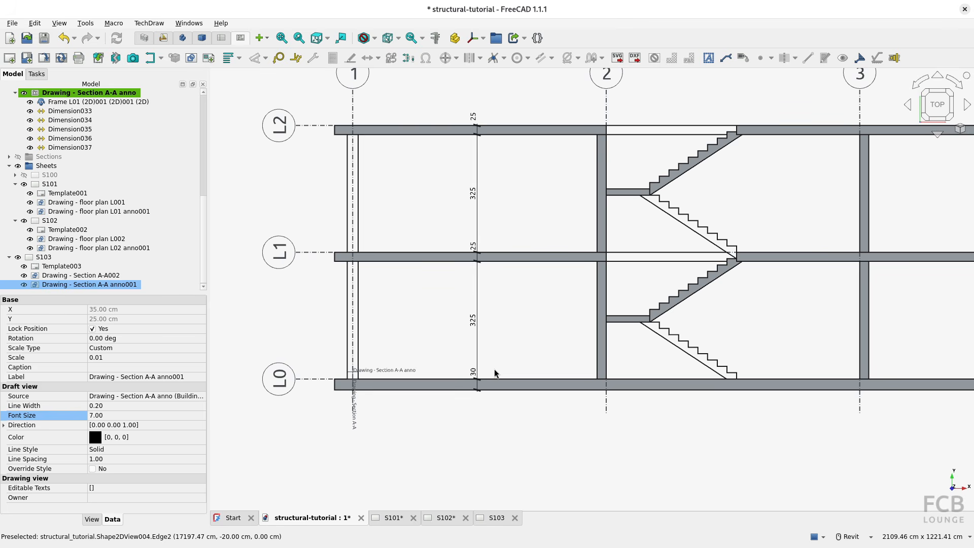
key(alt+Tab)
key(alt+Tab)
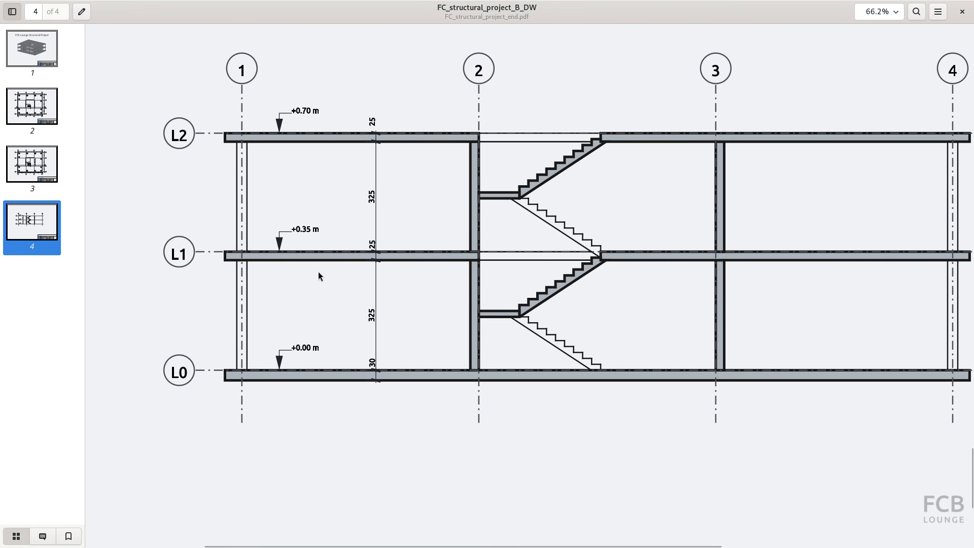
key(alt+Tab)
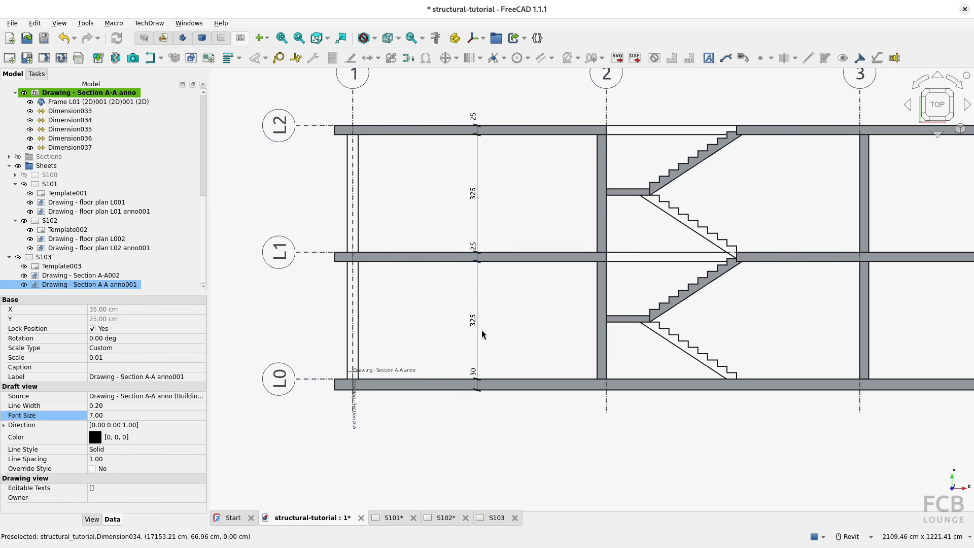
click(148, 44)
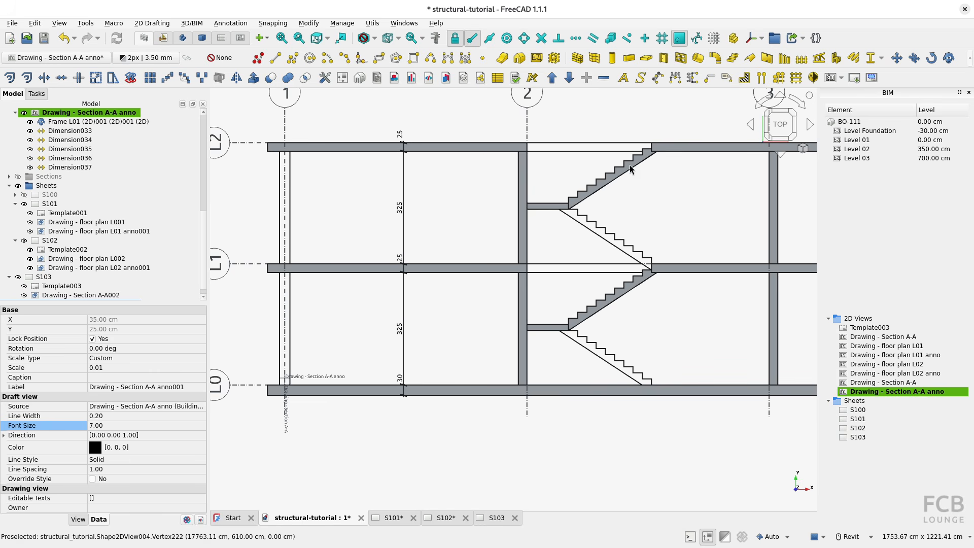
With nearest-point snapping enabled, place a label on the L0 slab's upper face, its leader about 42 cm up and 70 cm right.
click(731, 79)
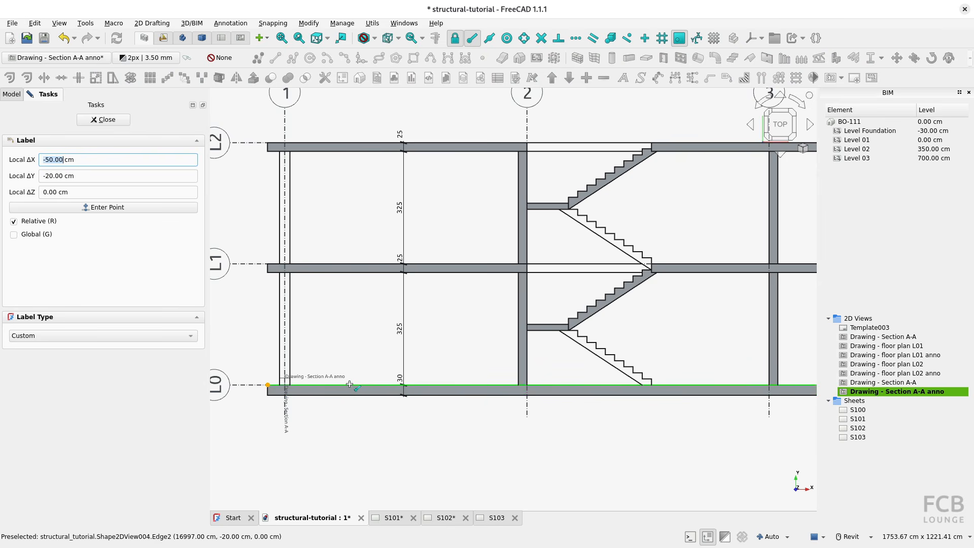
scroll(350, 384, up, 5)
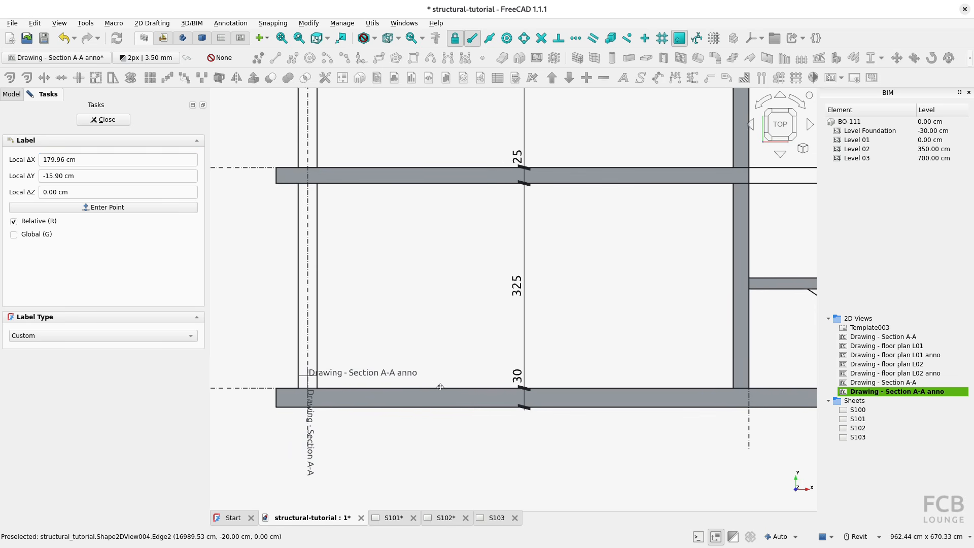
middle_drag(441, 387, 452, 388)
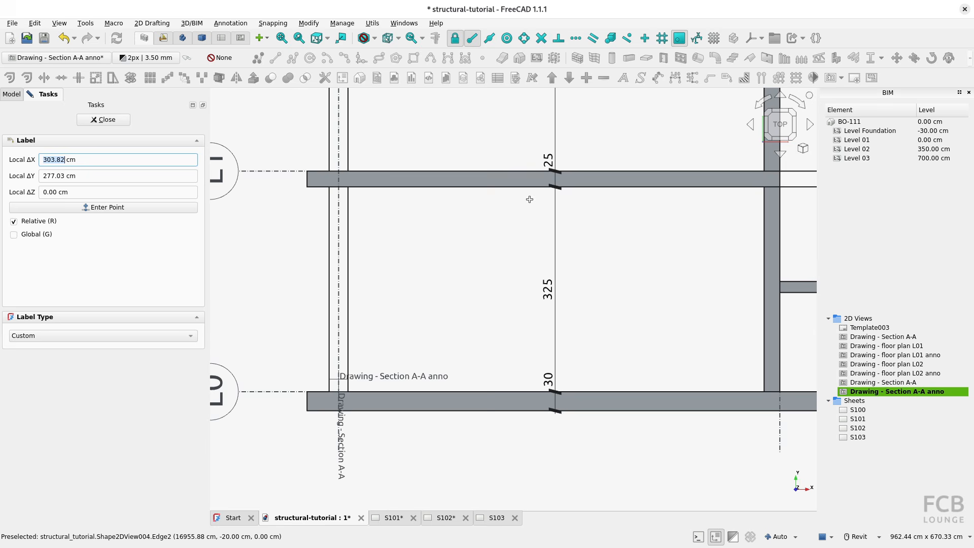
click(628, 38)
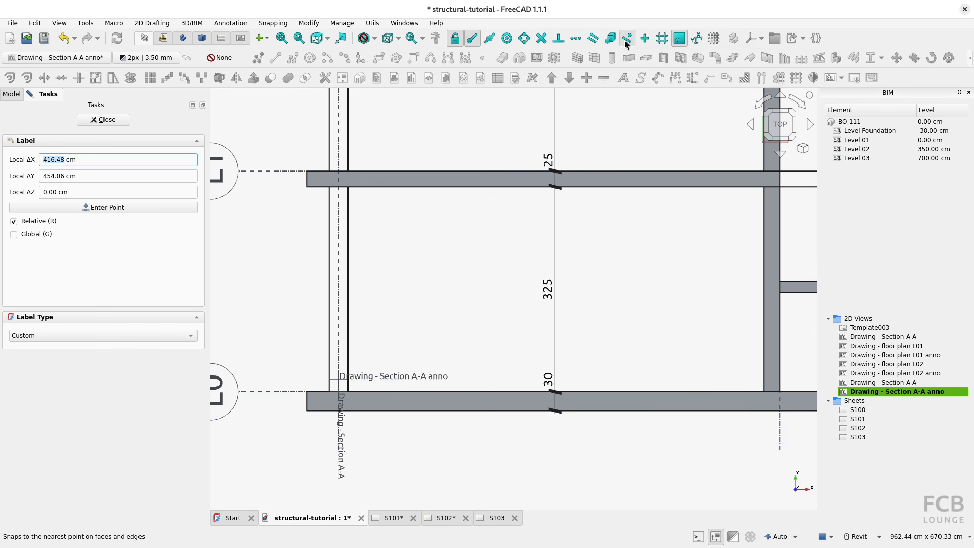
click(413, 391)
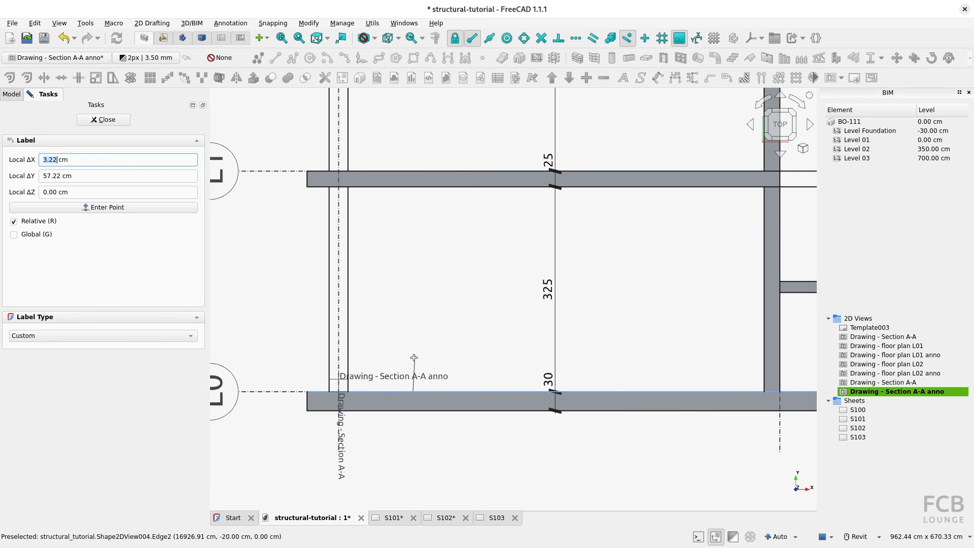
key(y)
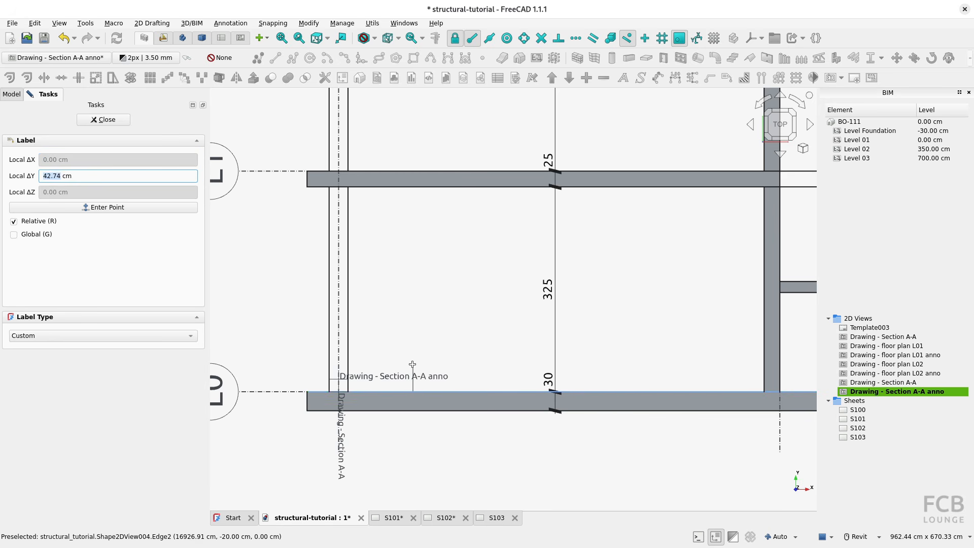
click(412, 365)
key(x)
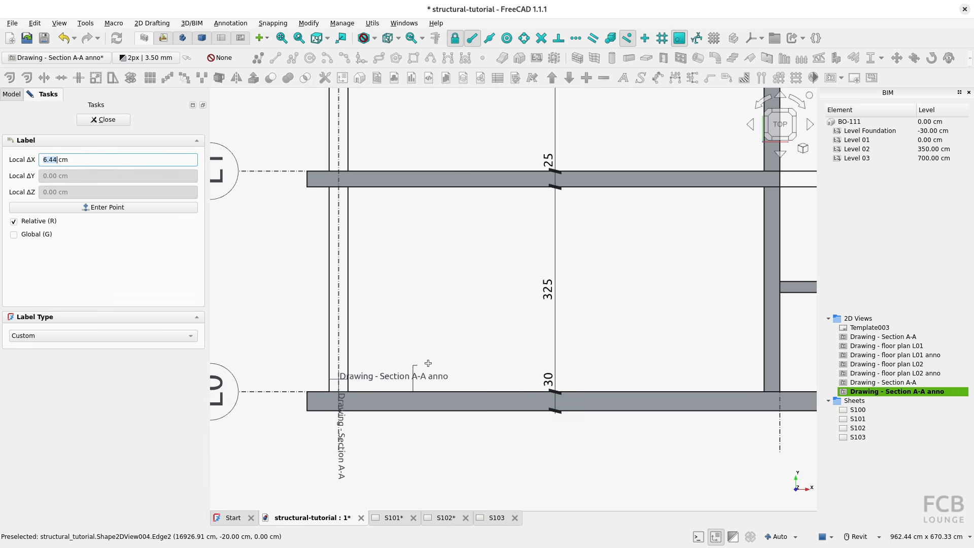
click(457, 365)
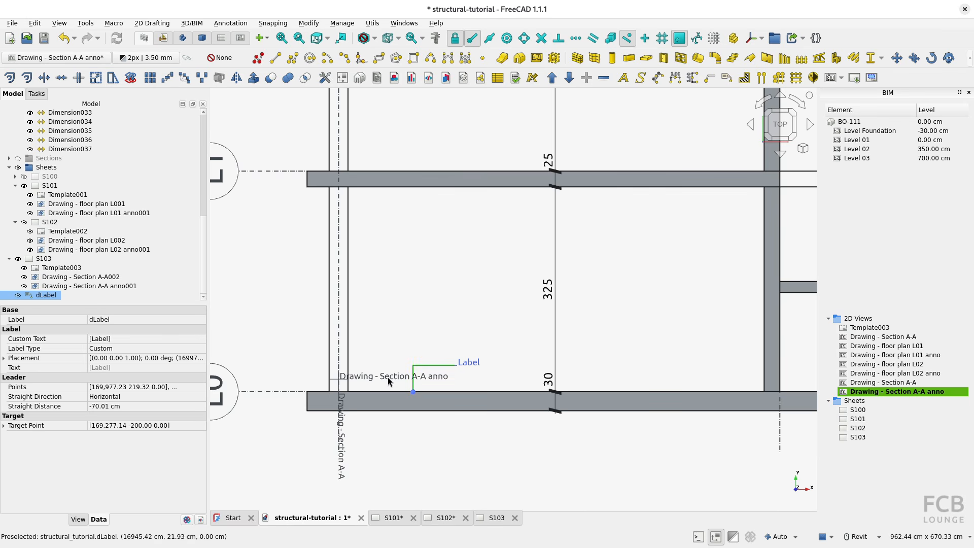
Apply the annotation style FCB Label to the new L0 label.
click(77, 520)
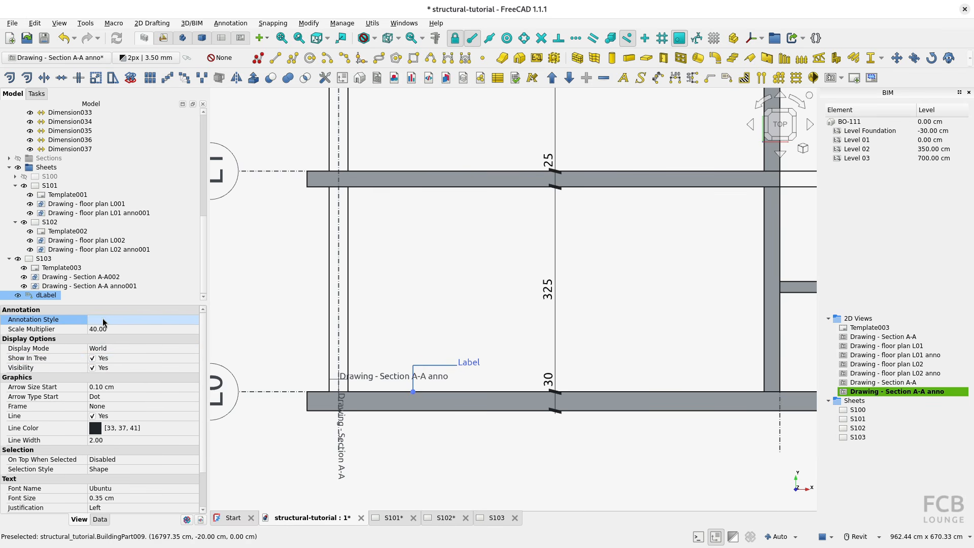
click(104, 320)
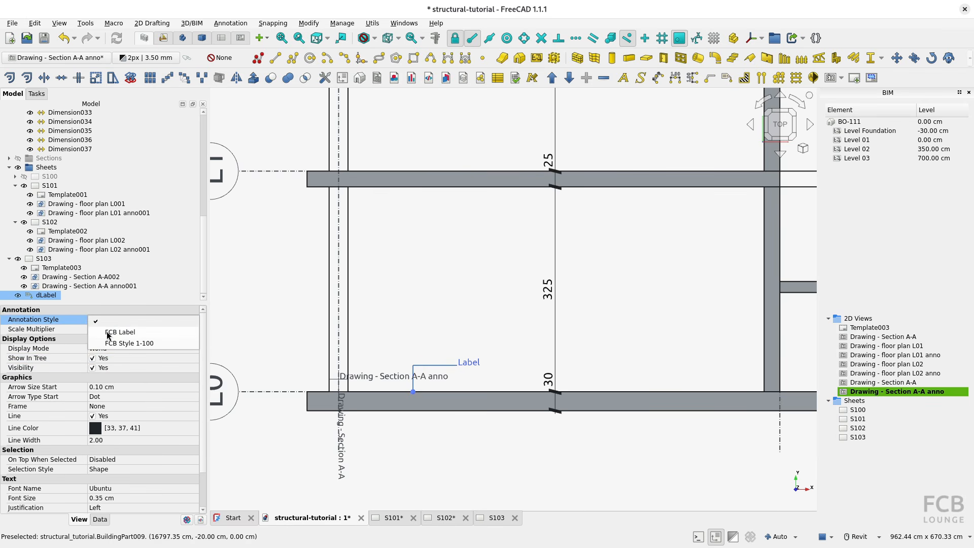
click(121, 333)
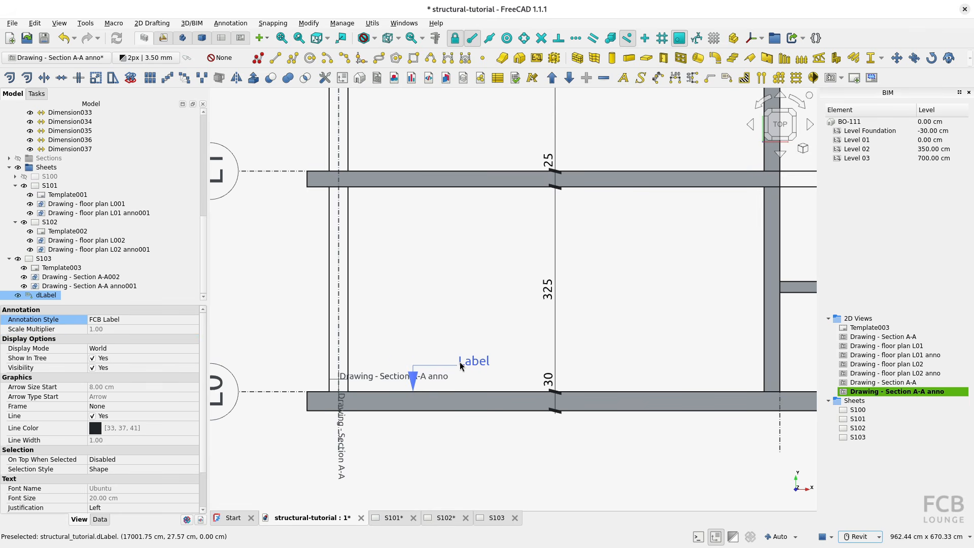
Replace the L0 label's custom text with +0.00.
click(98, 520)
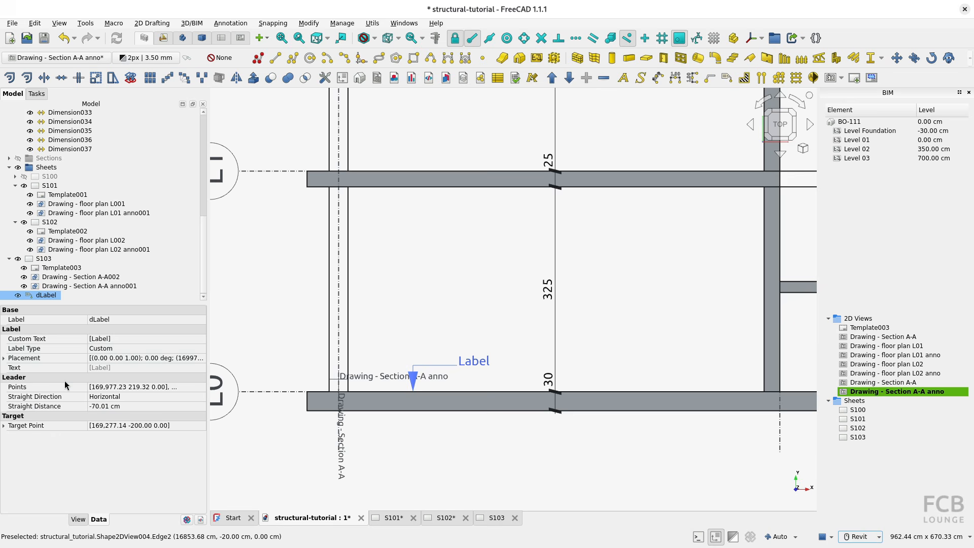
click(162, 339)
click(201, 339)
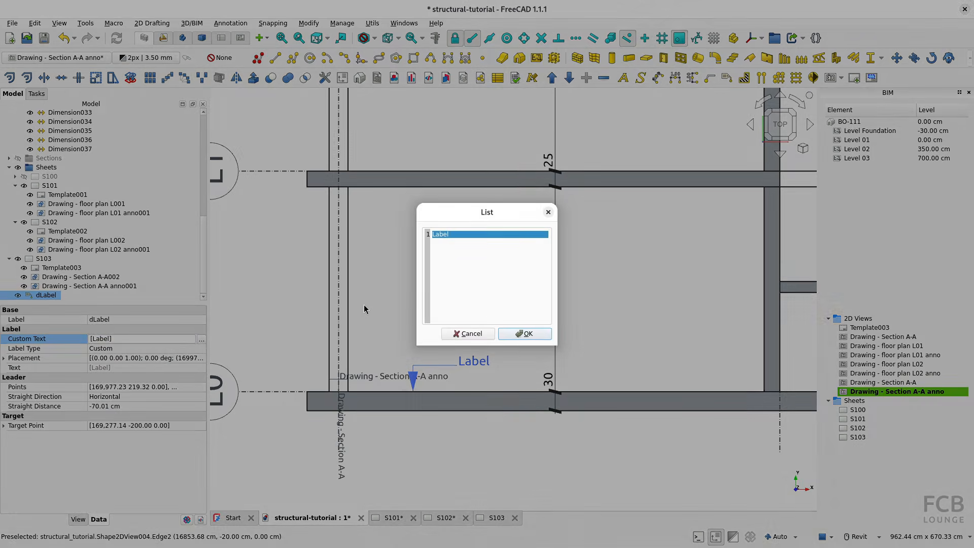
click(457, 234)
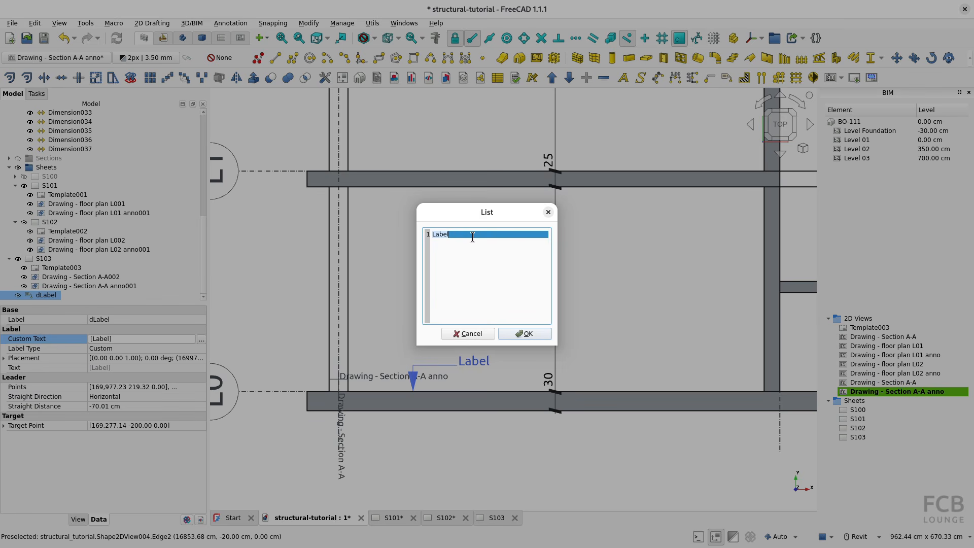
text(+0.00)
click(526, 333)
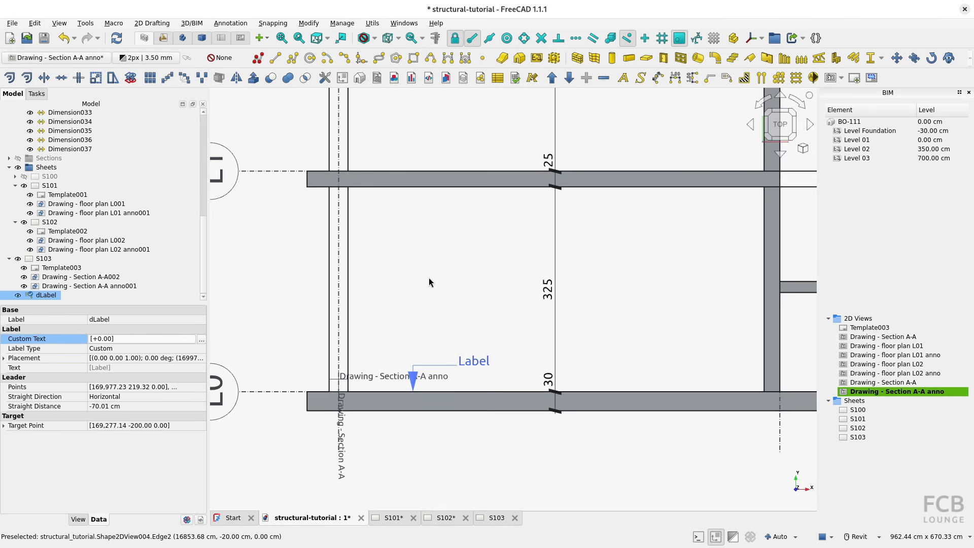
click(441, 282)
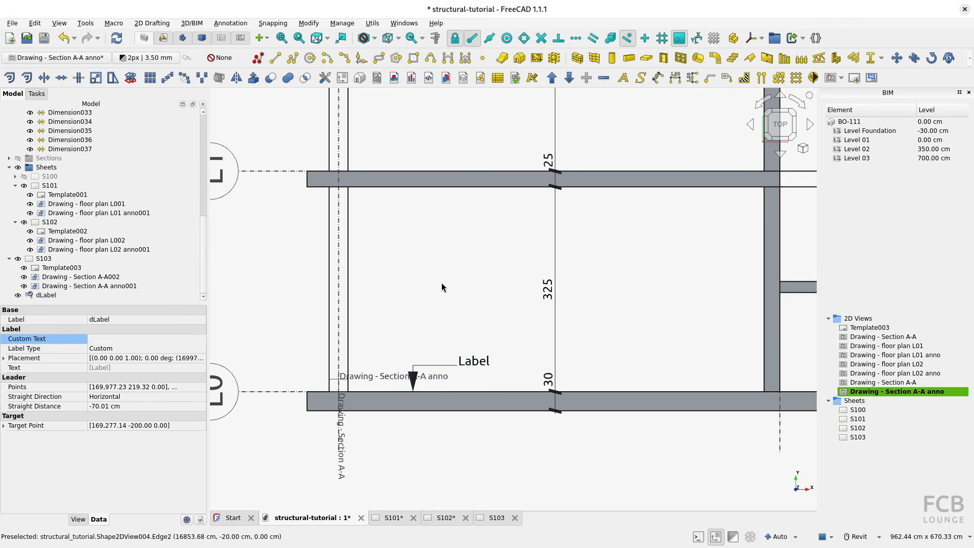
Shorten the horizontal leader segment of the +0.00 label to about 34 cm by moving its end node toward the arrow.
click(446, 372)
double_click(49, 296)
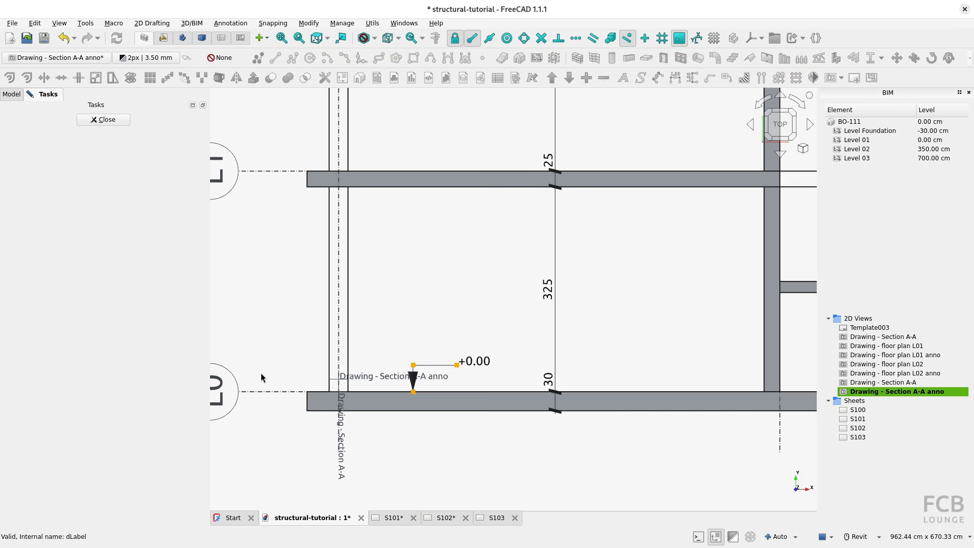
scroll(456, 379, up, 4)
scroll(456, 379, up, 1)
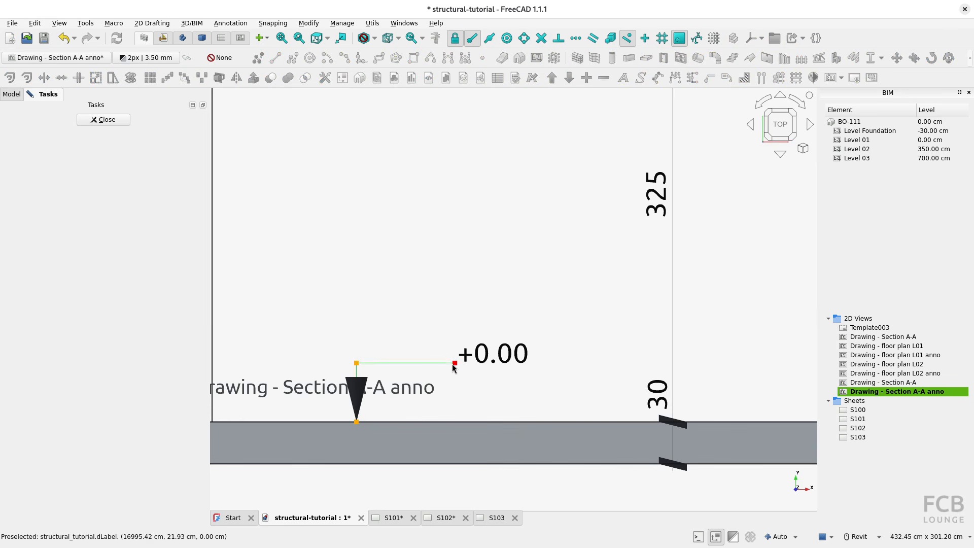
click(455, 364)
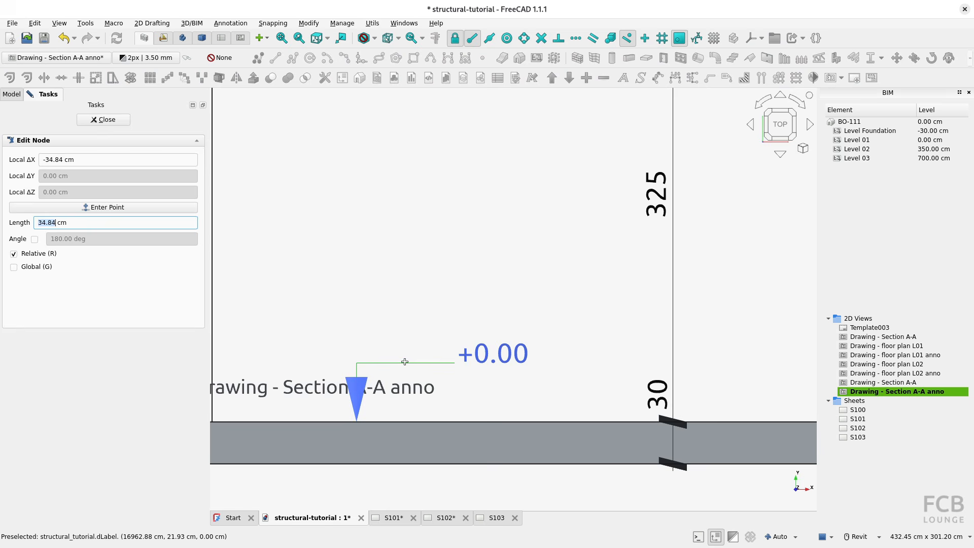
click(405, 363)
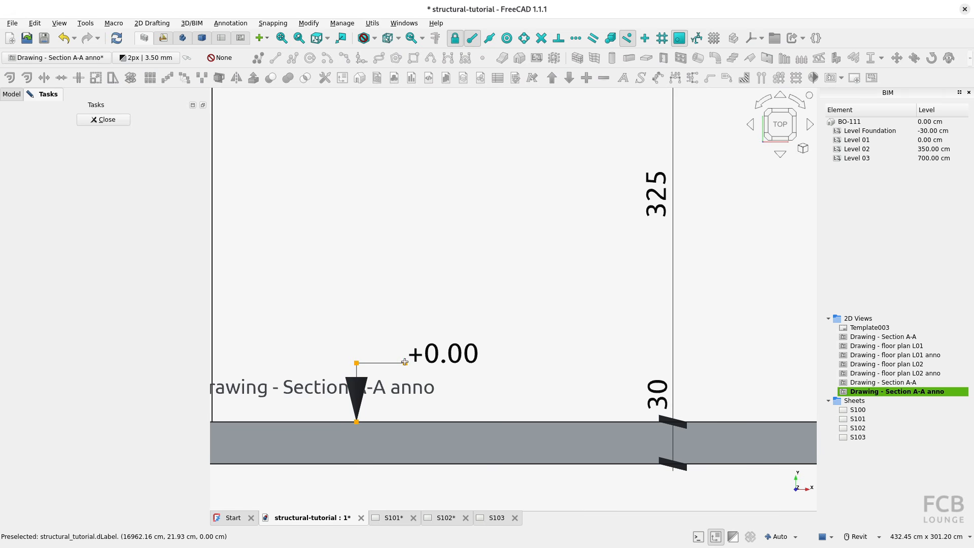
click(103, 120)
Copy the +0.00 label from the L0 slab's upper-left corner to the L1 slab's upper-left corner.
scroll(397, 296, down, 2)
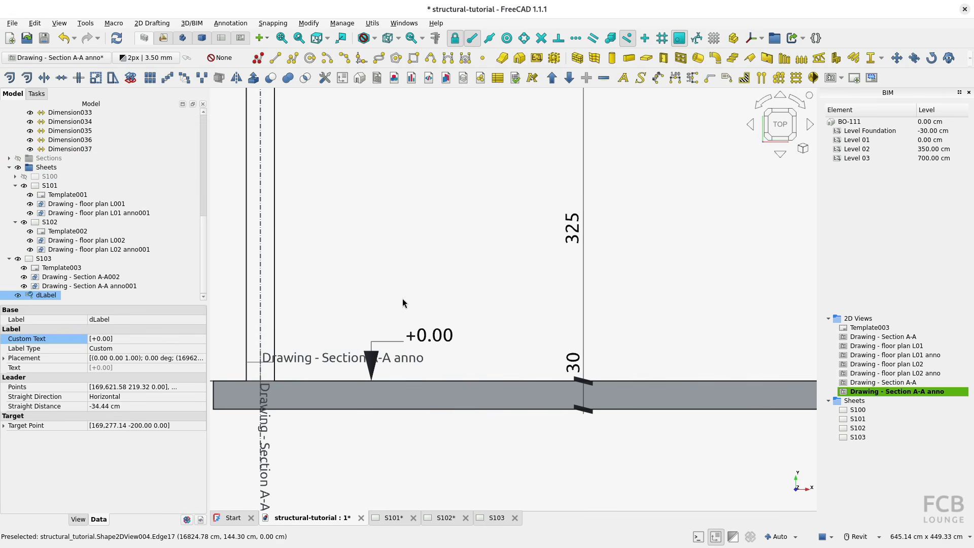
scroll(406, 289, down, 1)
middle_drag(406, 289, 420, 345)
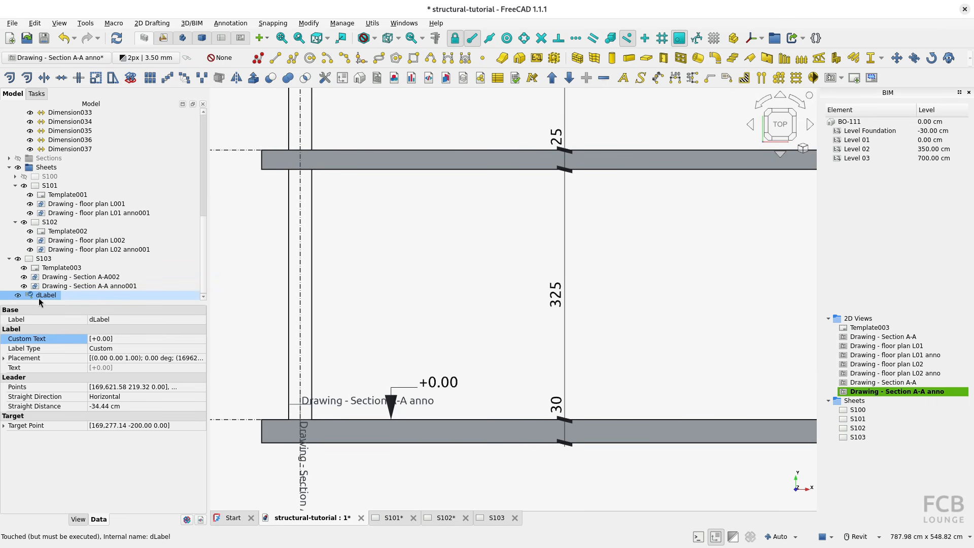
click(914, 58)
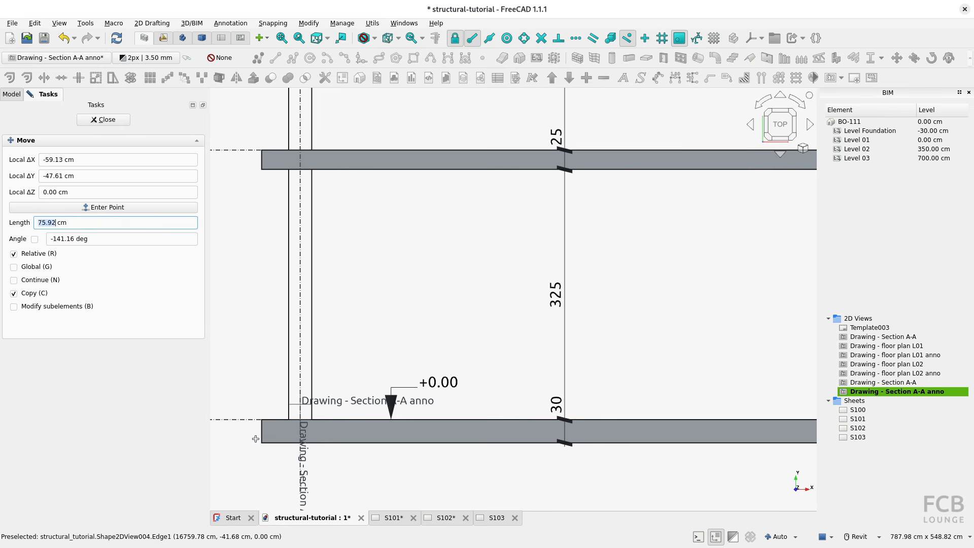
click(260, 418)
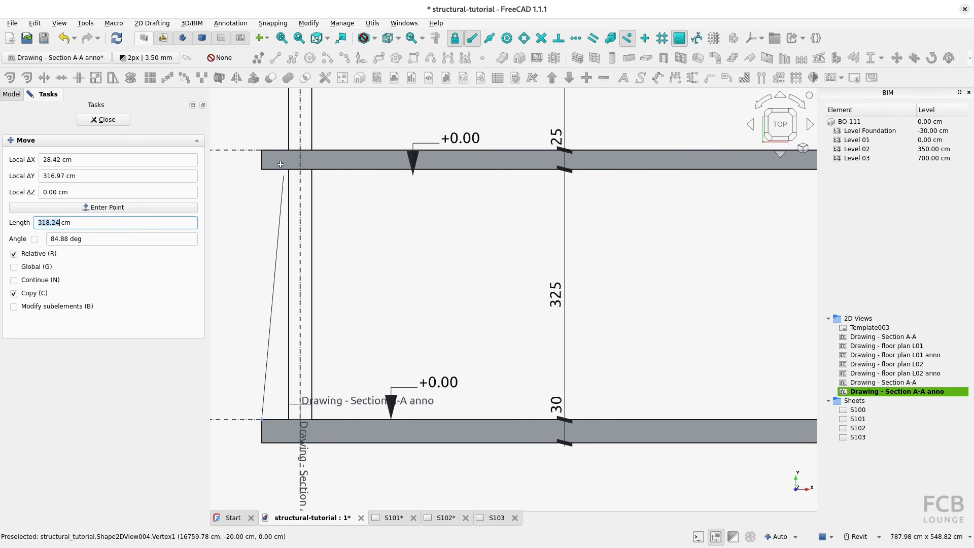
click(262, 149)
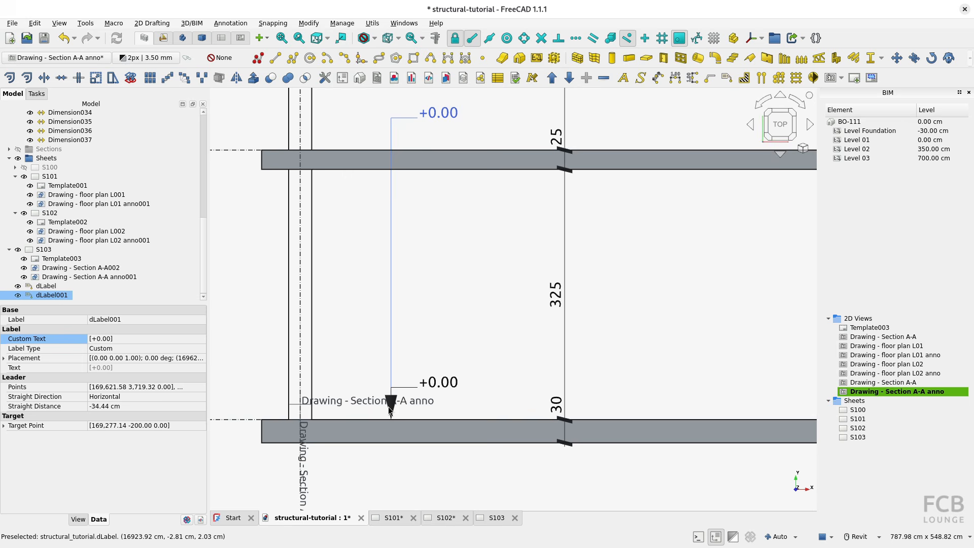
Move the copied label's arrow node 350 cm up so it points at the L1 slab's upper face.
double_click(48, 294)
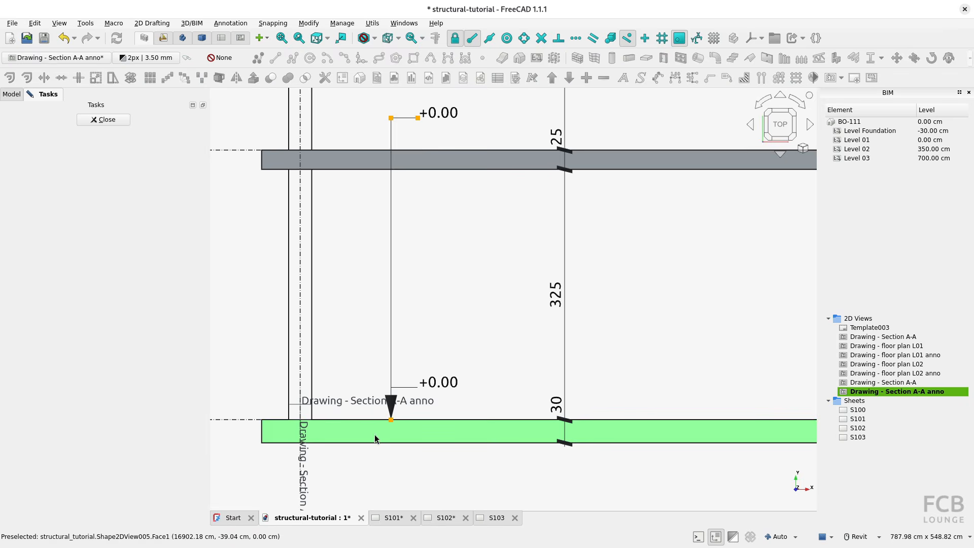
click(391, 420)
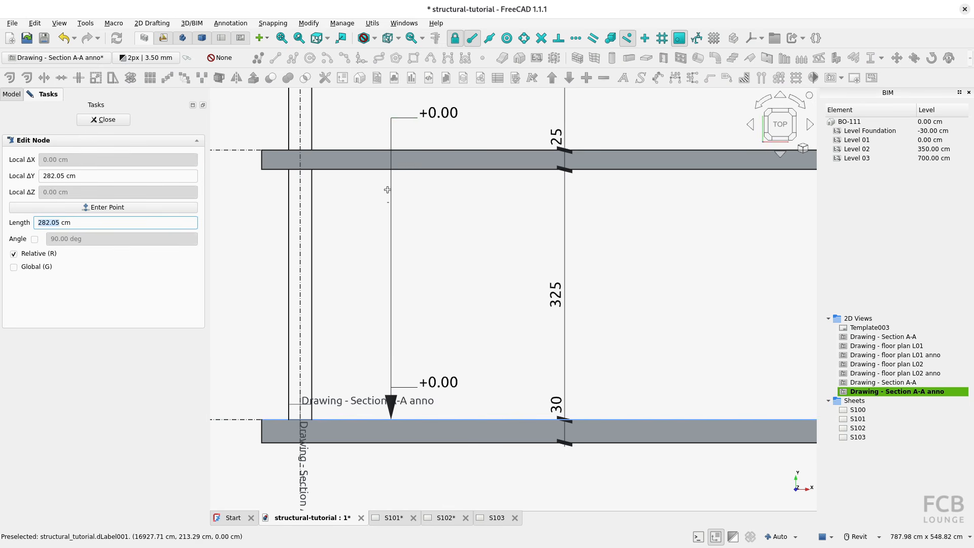
click(262, 150)
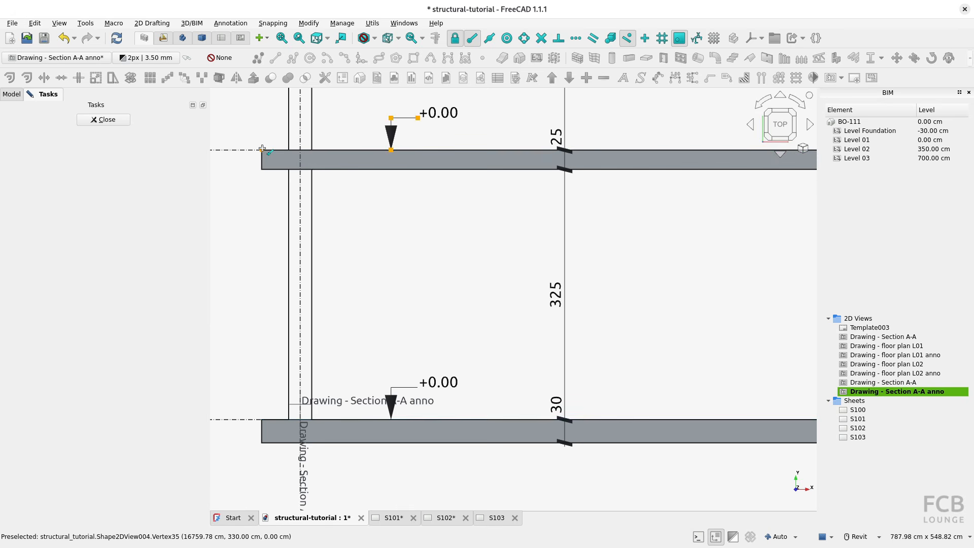
click(104, 120)
Replace the L1 label's custom text with +3.50.
middle_drag(356, 233, 369, 287)
click(411, 176)
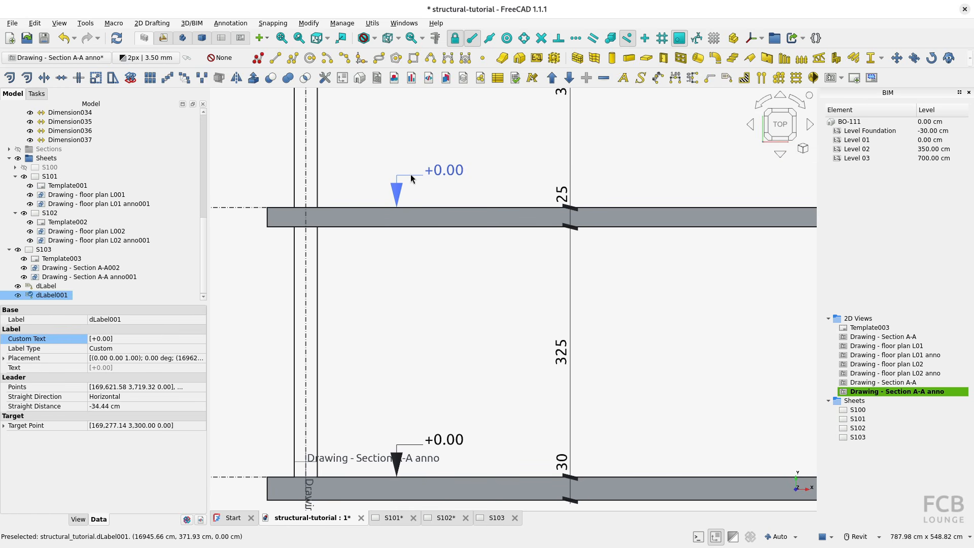
click(87, 342)
click(142, 338)
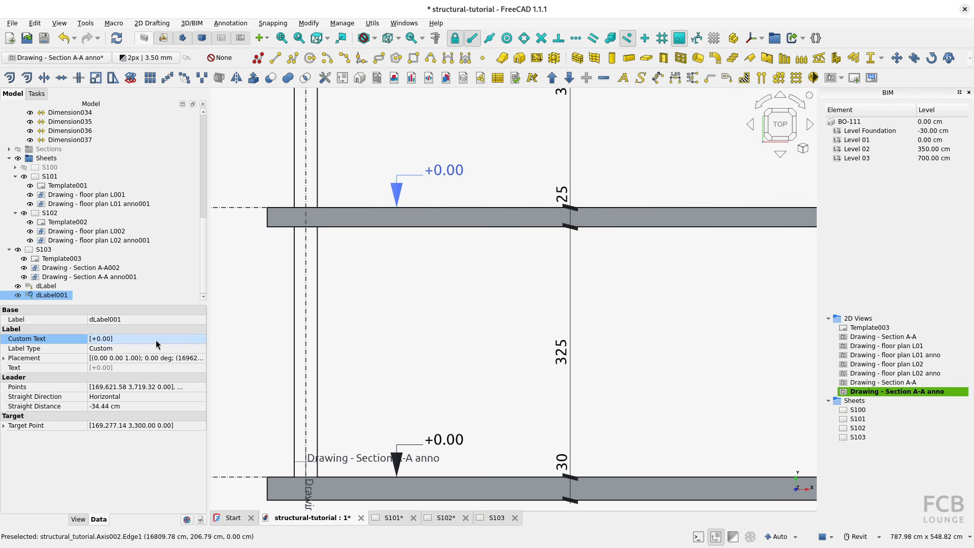
click(201, 339)
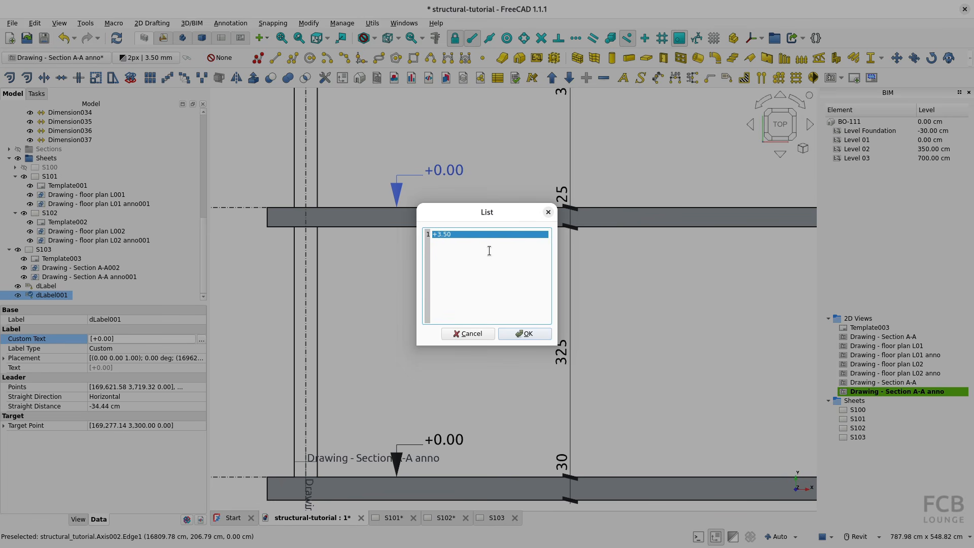
click(538, 335)
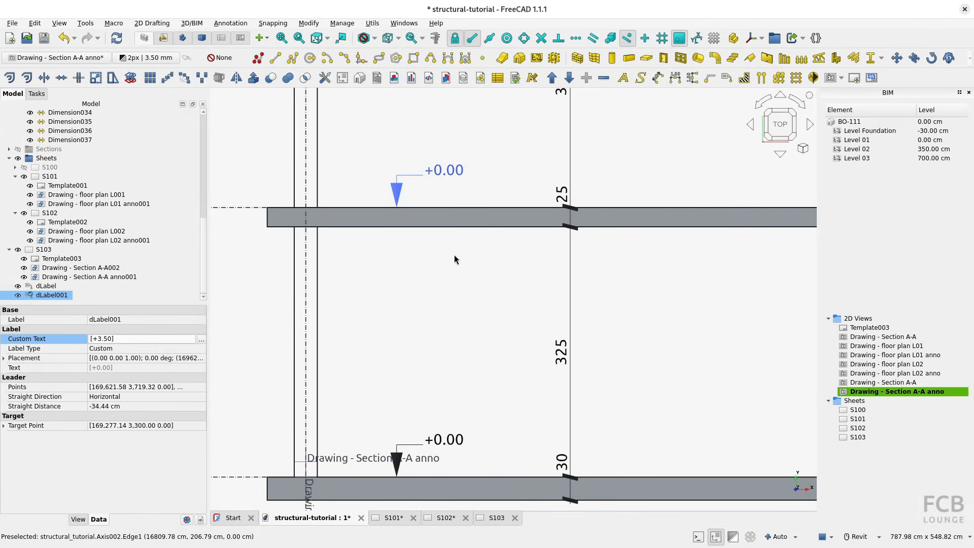
click(491, 172)
Copy the +3.50 label from the L1 slab's upper-left corner to the L2 slab's upper-left corner.
middle_drag(491, 163, 496, 374)
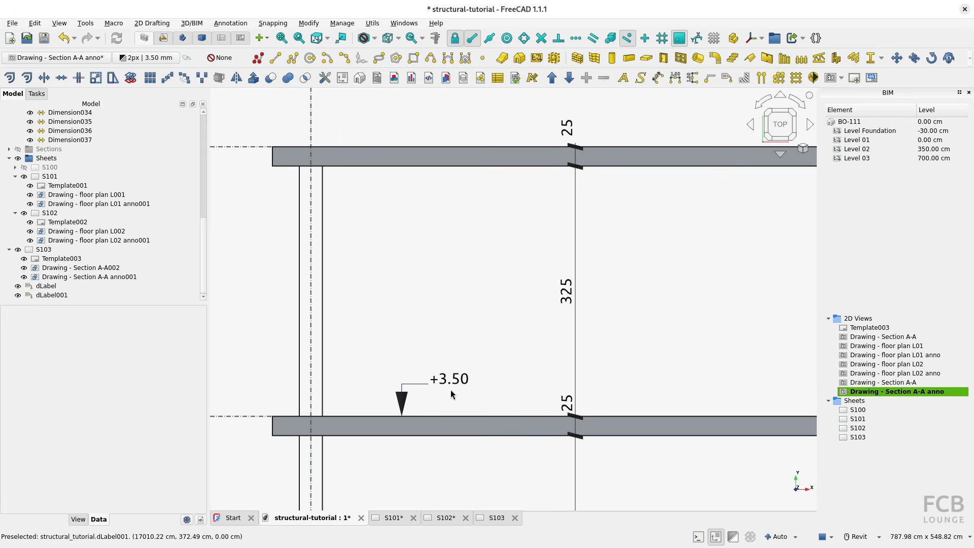
click(416, 383)
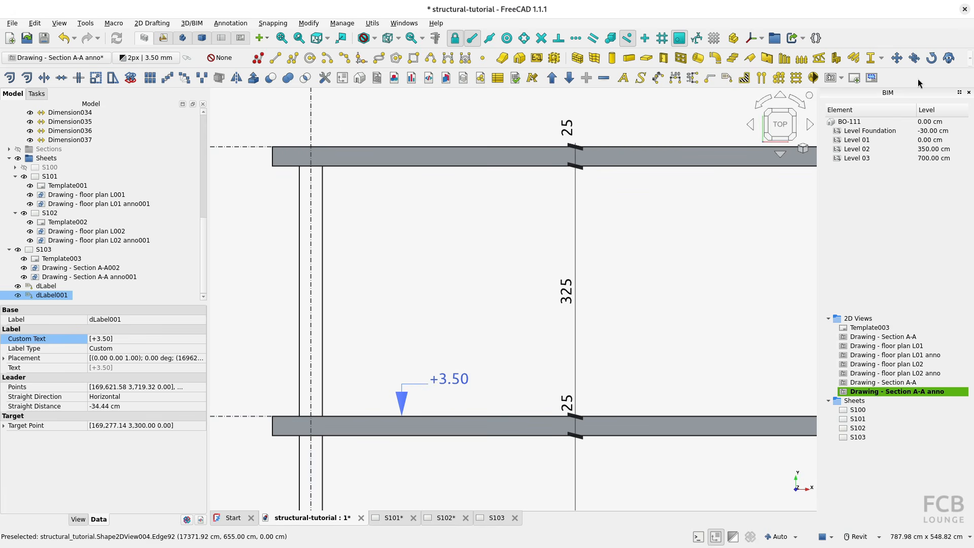
click(897, 57)
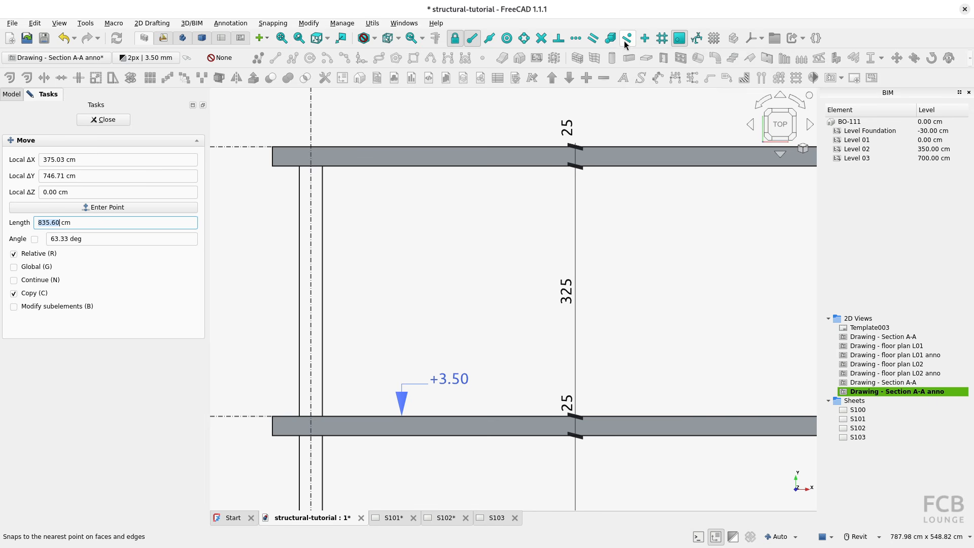
click(273, 417)
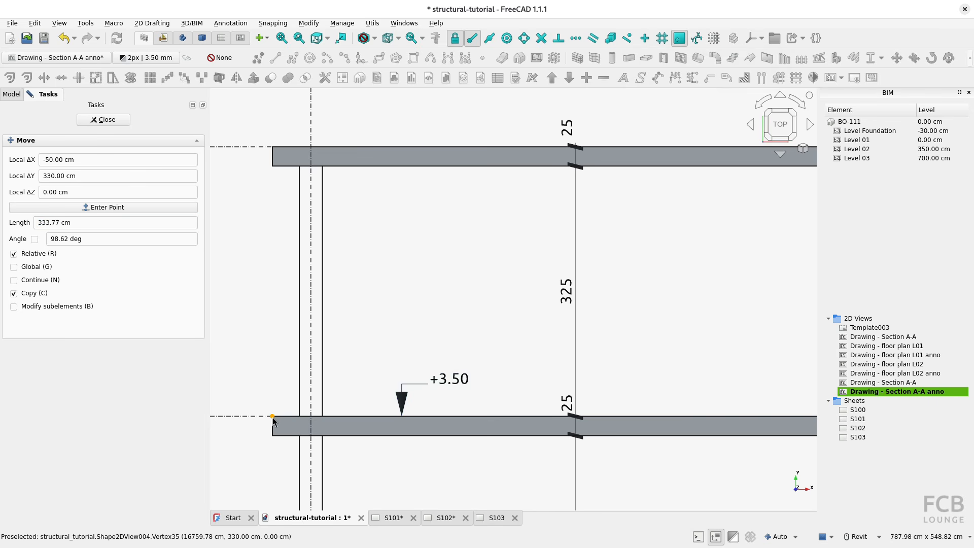
click(272, 146)
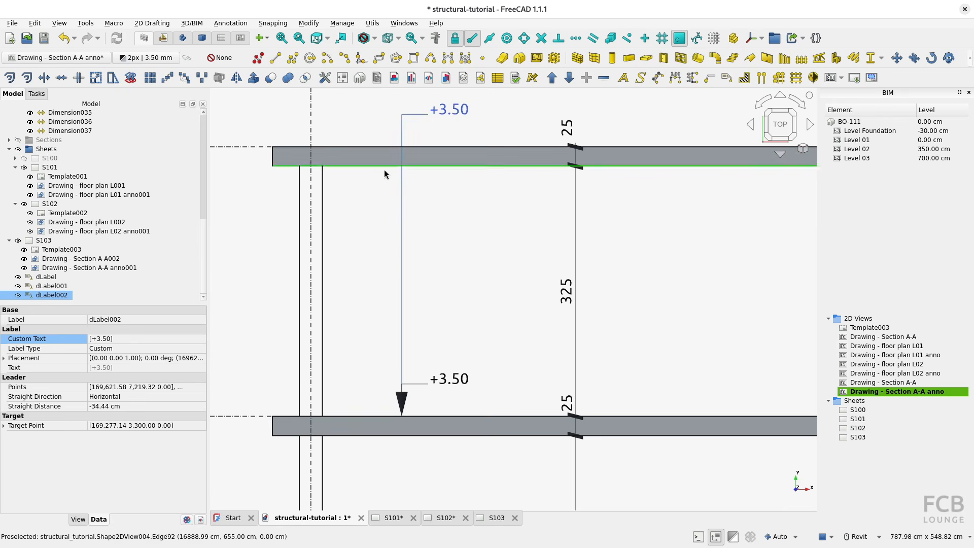
Raise the arrow node of the topmost label copy to the L2 slab's upper face.
middle_drag(401, 182, 401, 252)
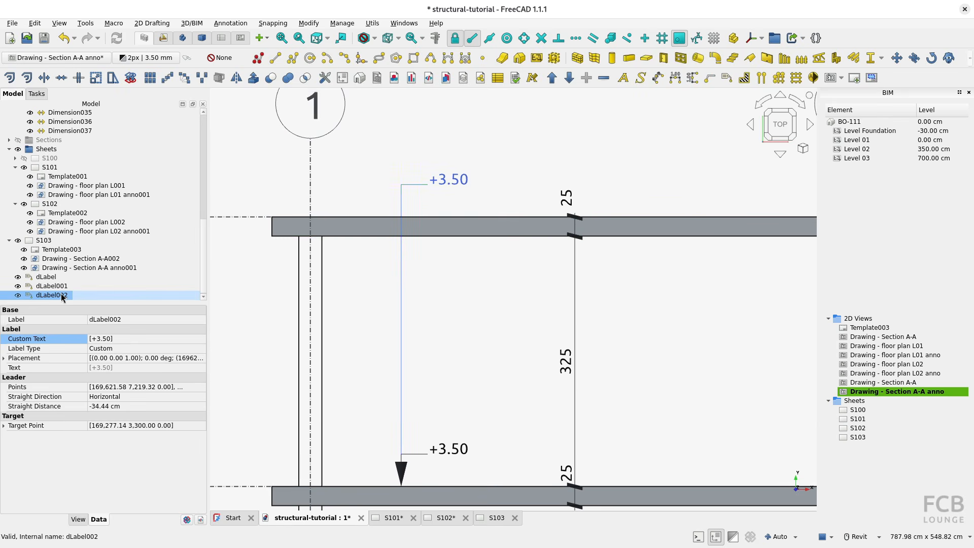
double_click(61, 296)
click(401, 485)
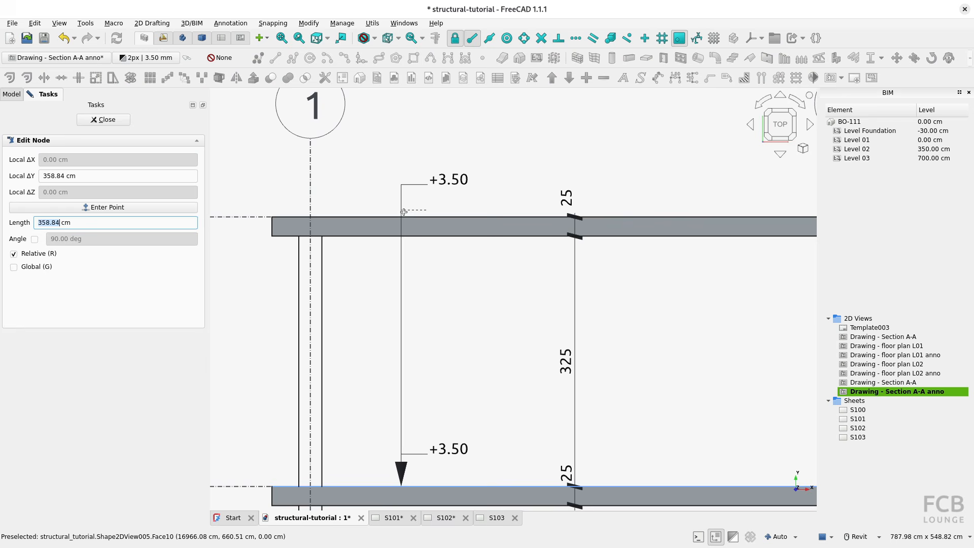
click(381, 217)
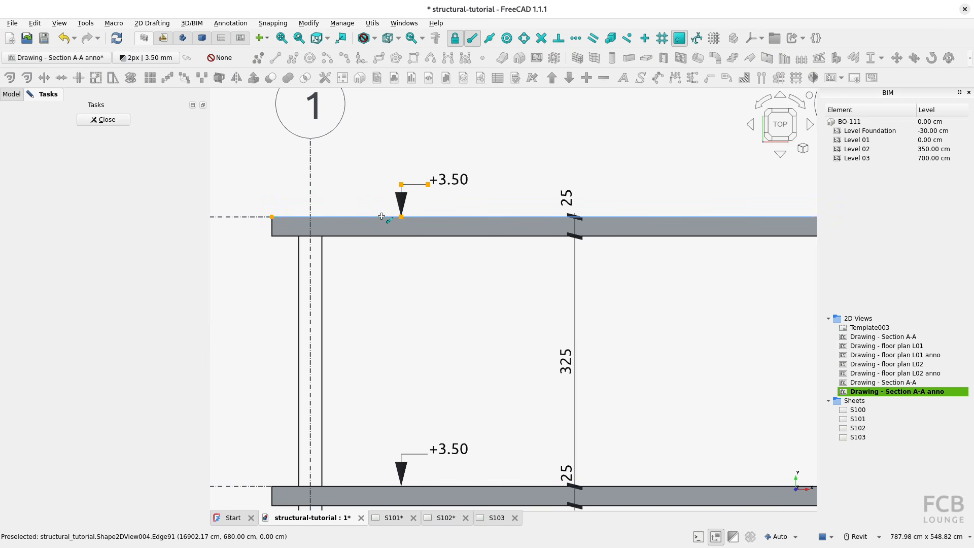
click(102, 120)
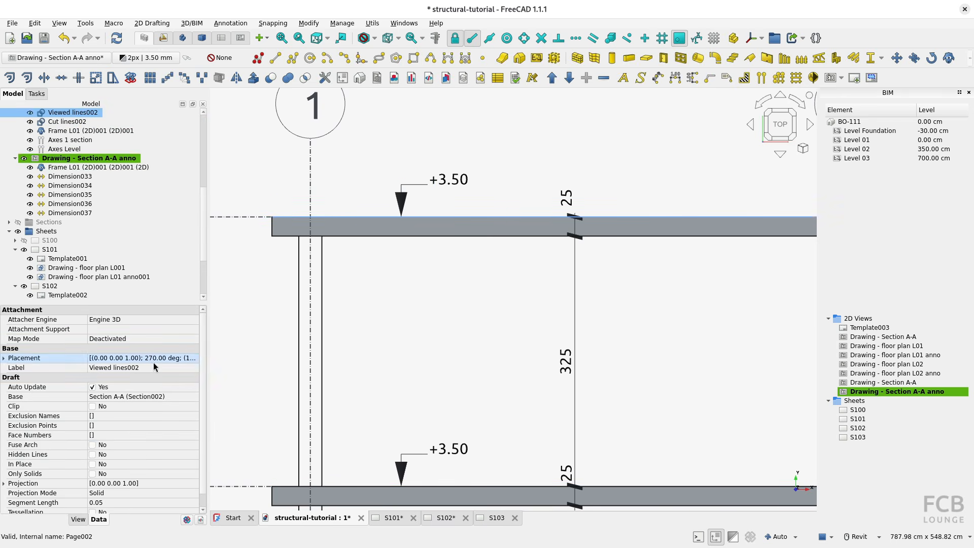
Replace the L2 label's custom text with +7.00.
click(416, 188)
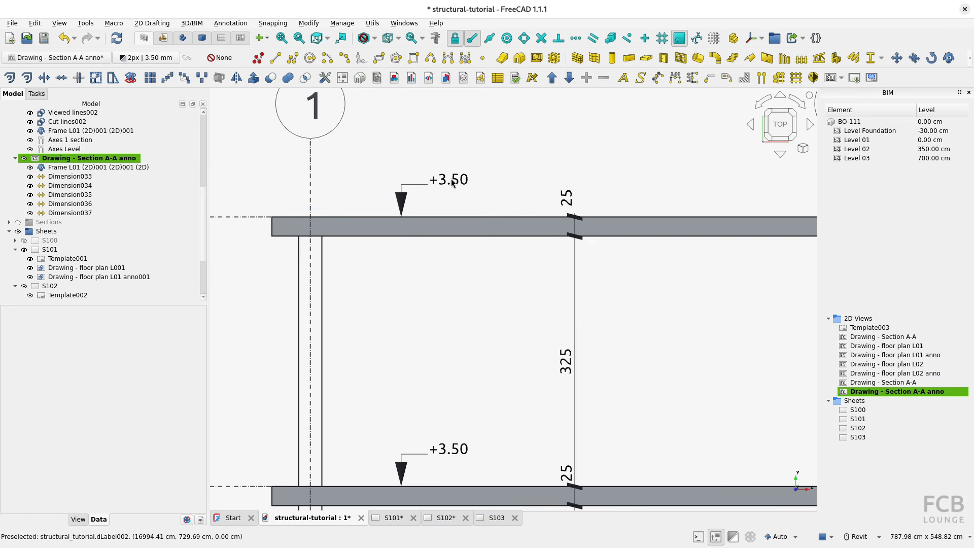
click(404, 193)
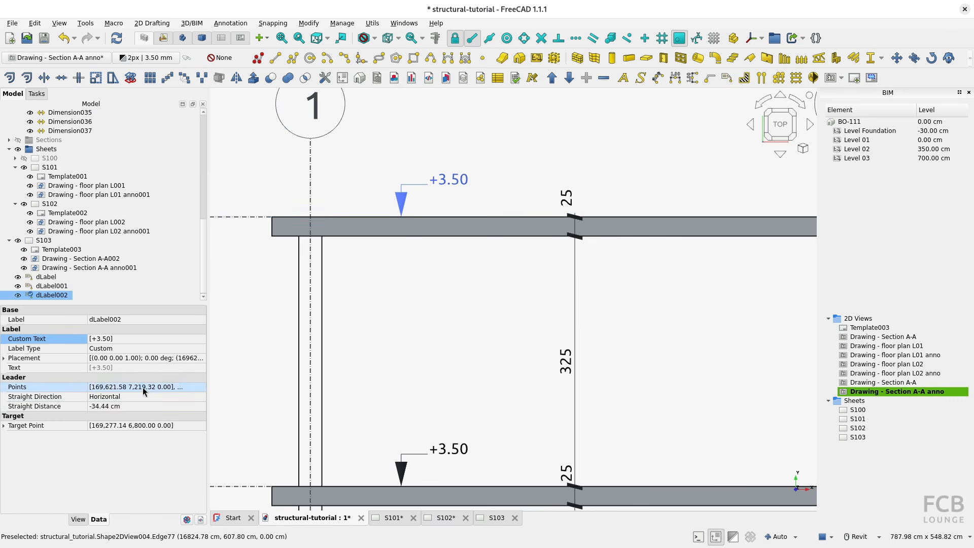
click(152, 338)
click(202, 338)
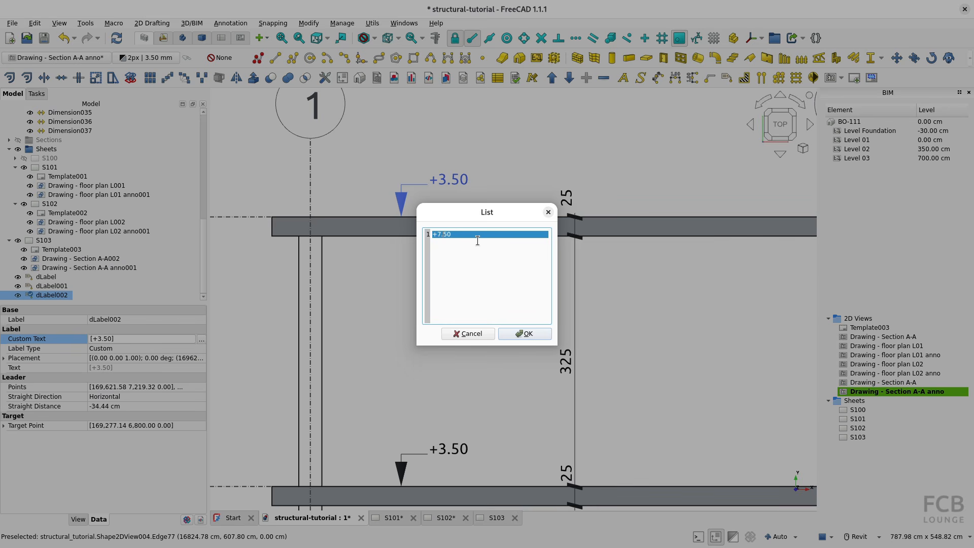
click(524, 334)
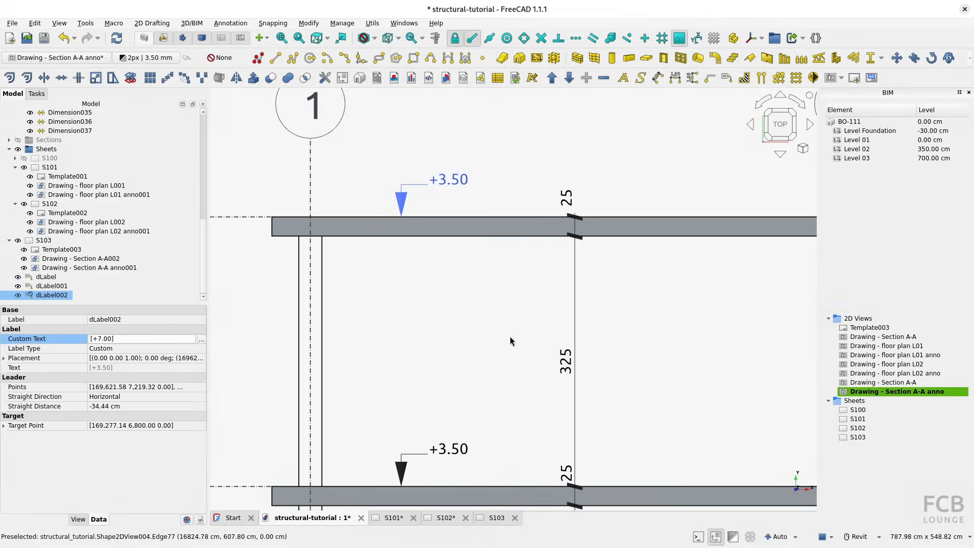
scroll(502, 335, down, 6)
middle_drag(479, 352, 462, 335)
click(462, 335)
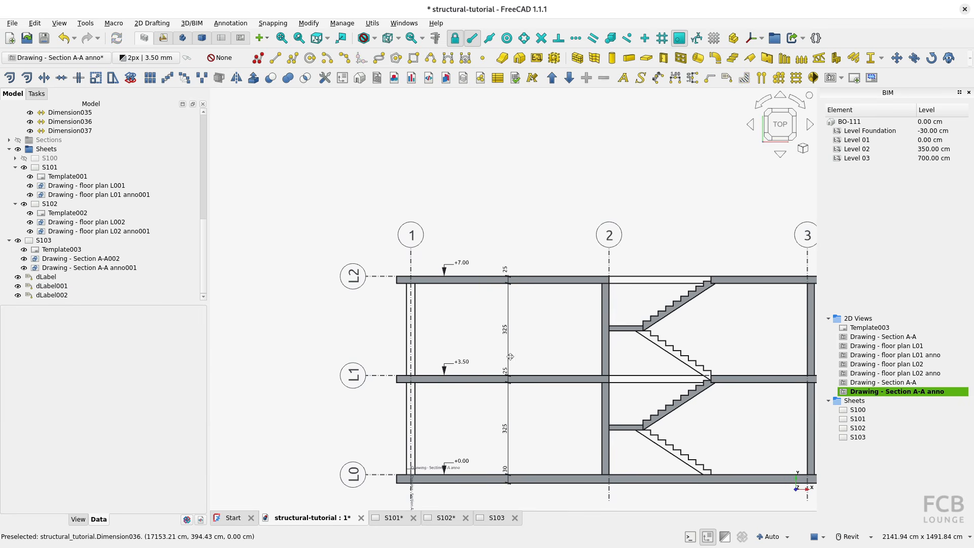
middle_drag(509, 371, 468, 316)
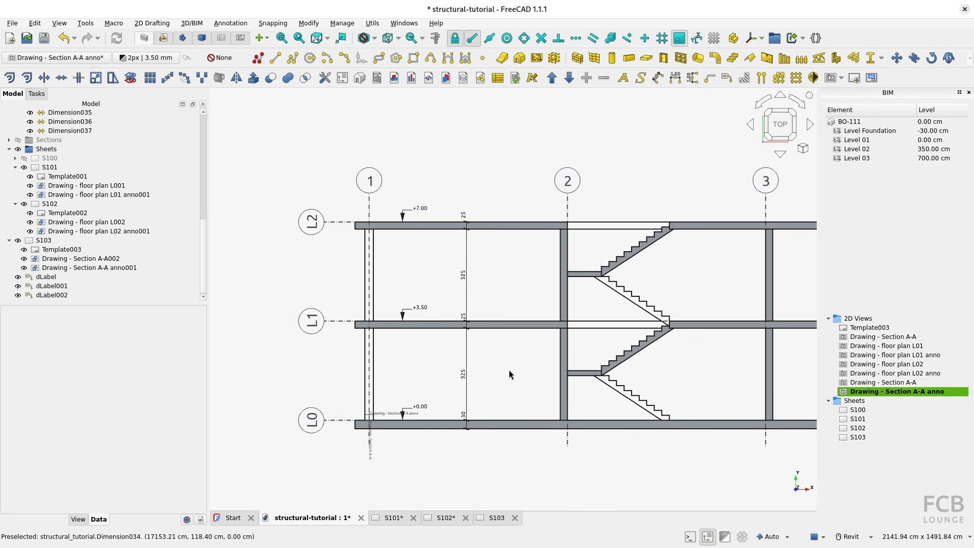
Add the three level labels to the group Drawing - Section A-A anno.
click(501, 518)
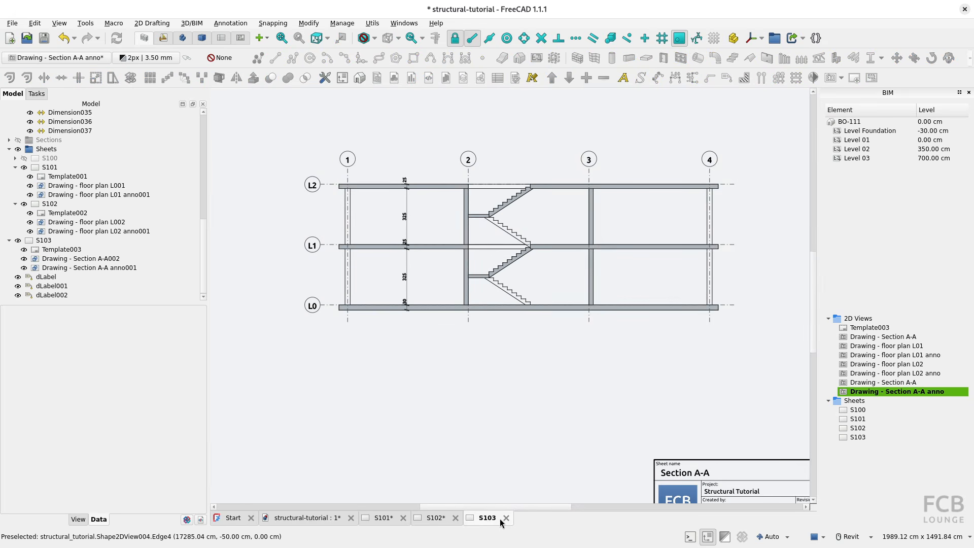
click(326, 518)
click(41, 277)
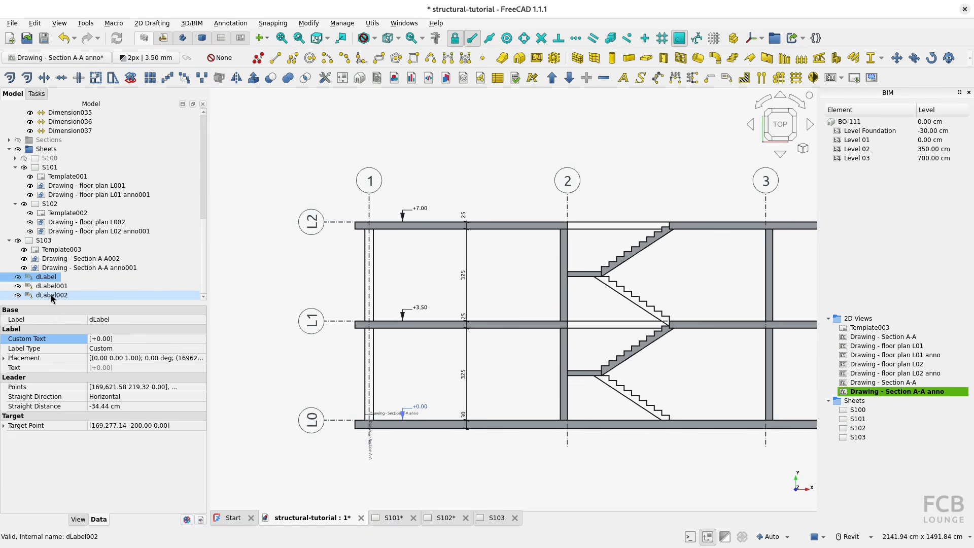
shift+click(51, 295)
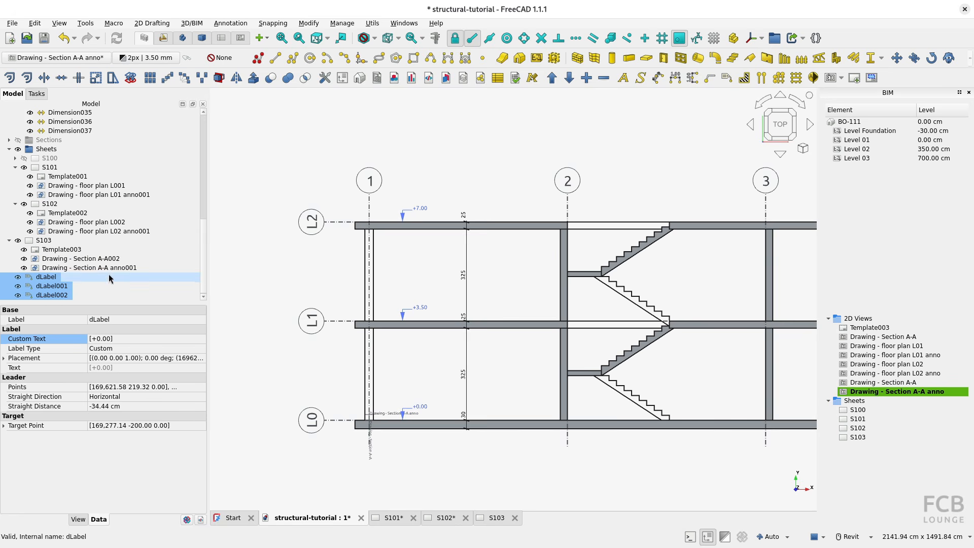
right_click(45, 280)
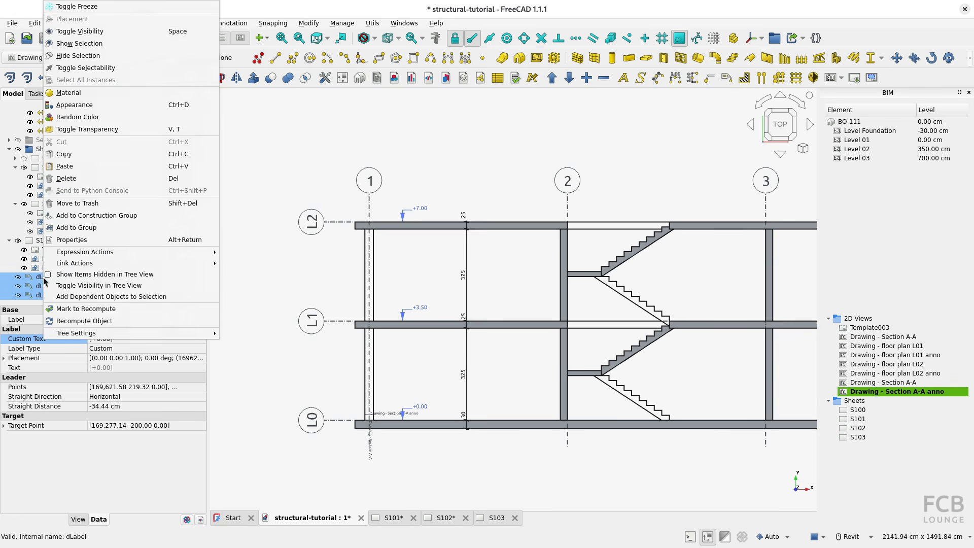
click(78, 229)
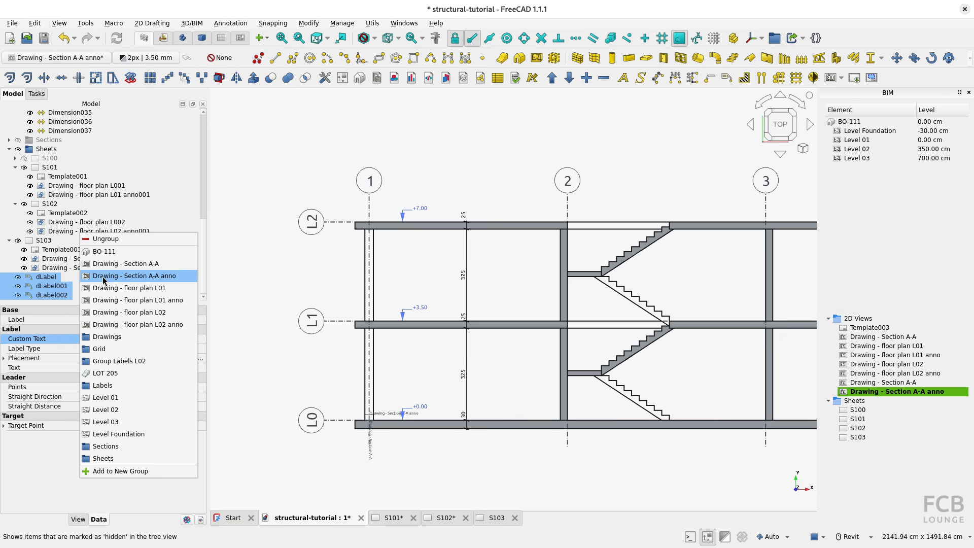
click(132, 278)
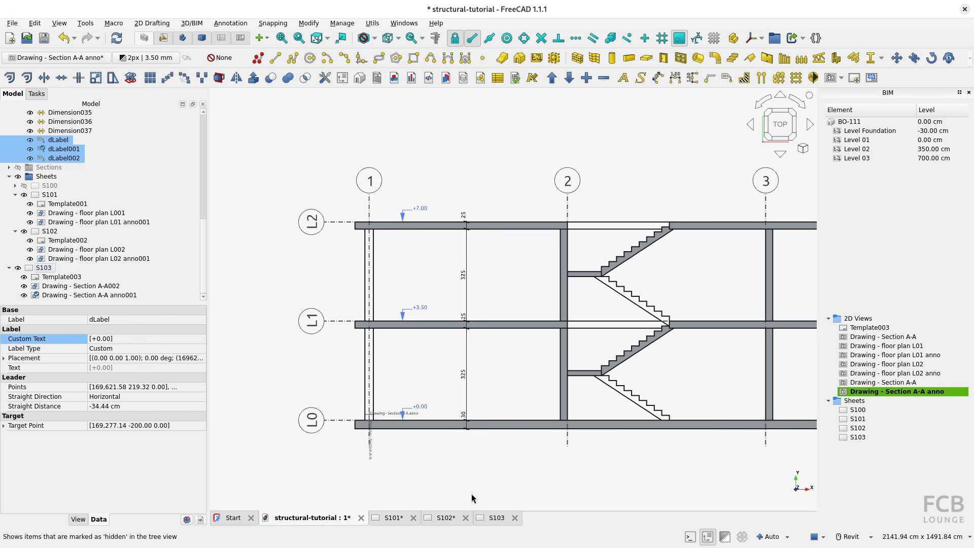
Open sheet S103 and check the level labels on the L0, L1 and L2 slabs.
click(495, 517)
scroll(378, 306, up, 3)
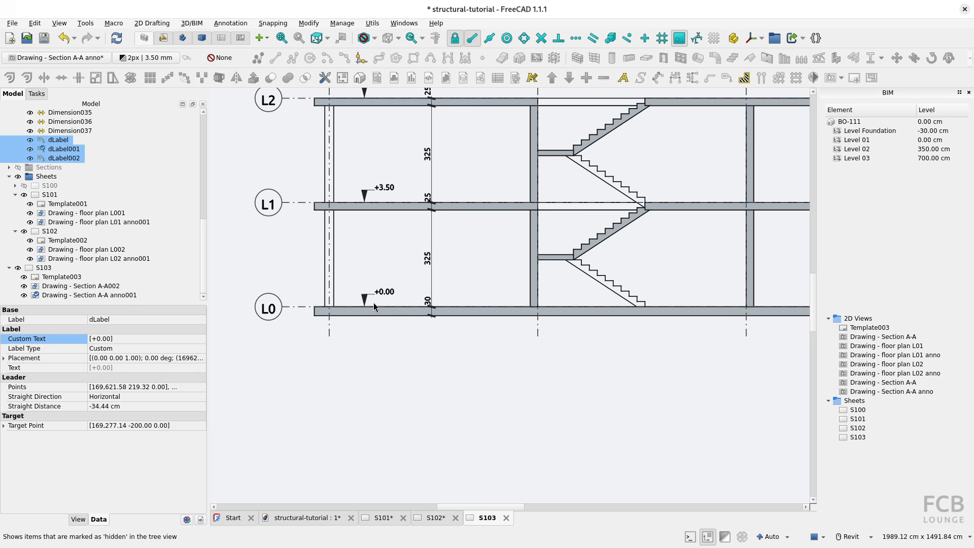
middle_drag(374, 302, 387, 340)
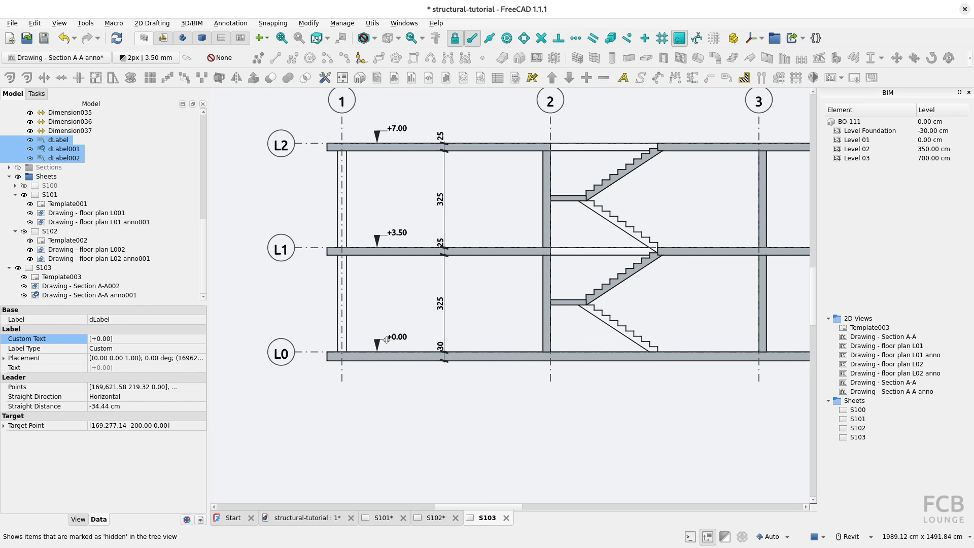
Redraw the S103 page using the TechDraw workbench and return to the BIM workbench.
click(244, 40)
click(60, 58)
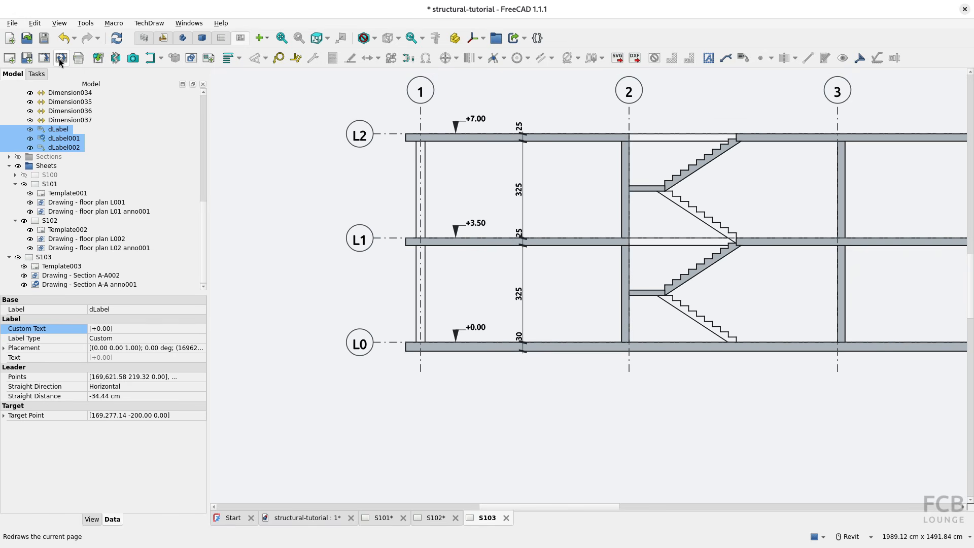
click(146, 39)
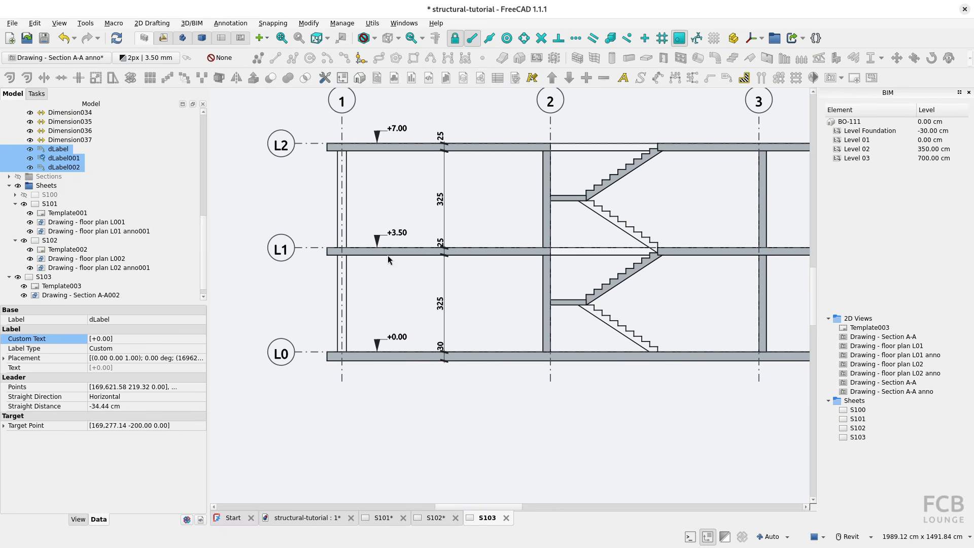
In the model view, raise the leader's corner node on the L0 level label (+0.00) vertically by about 26 cm.
click(307, 520)
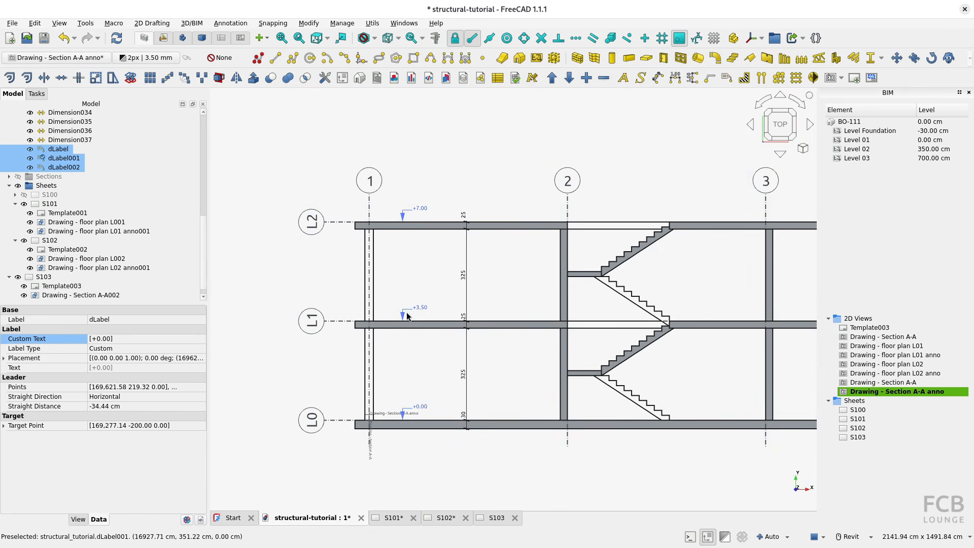
click(405, 401)
scroll(409, 416, up, 5)
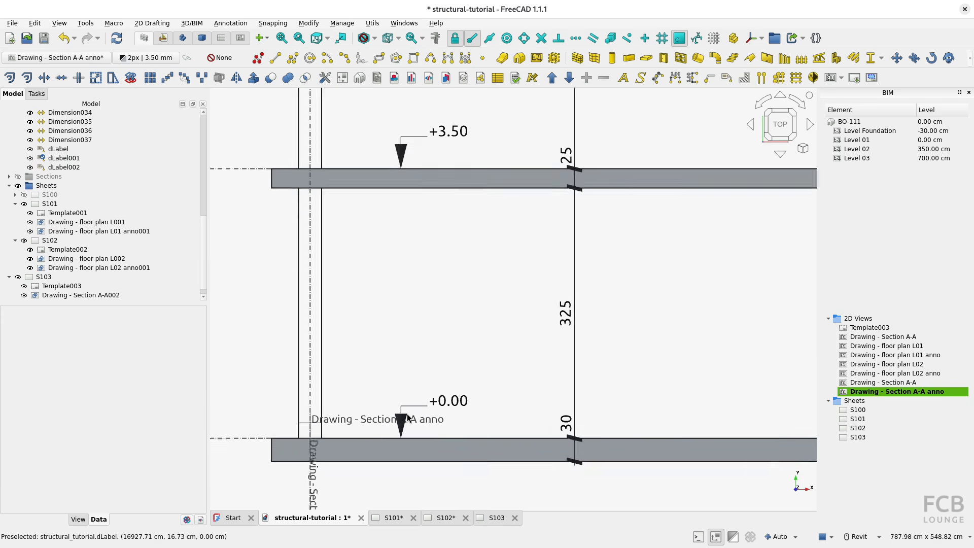
scroll(408, 406, up, 2)
click(408, 400)
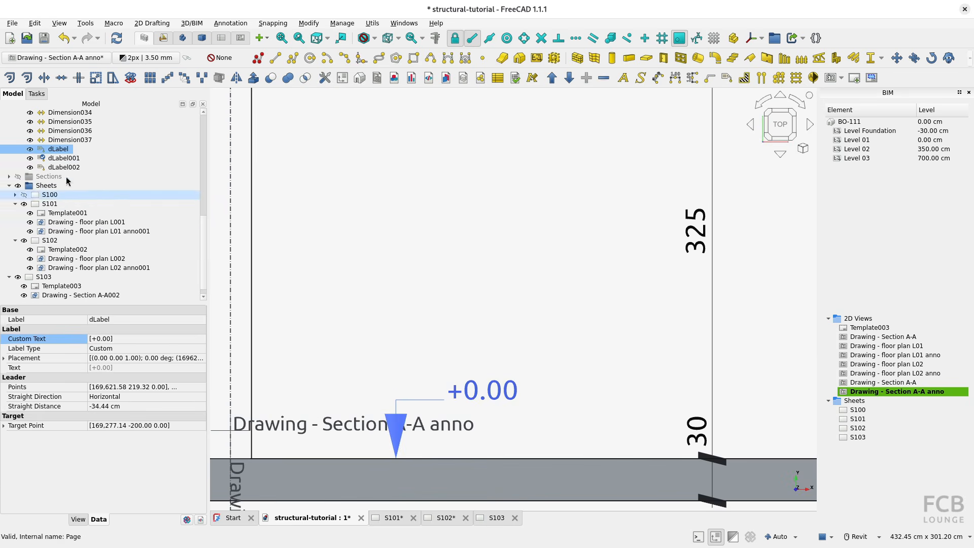
double_click(58, 150)
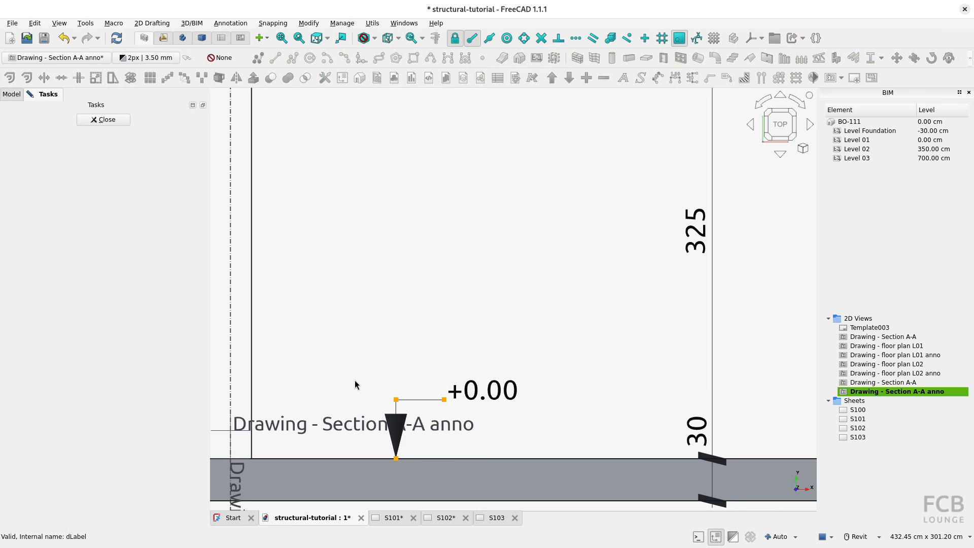
click(396, 400)
key(shift)
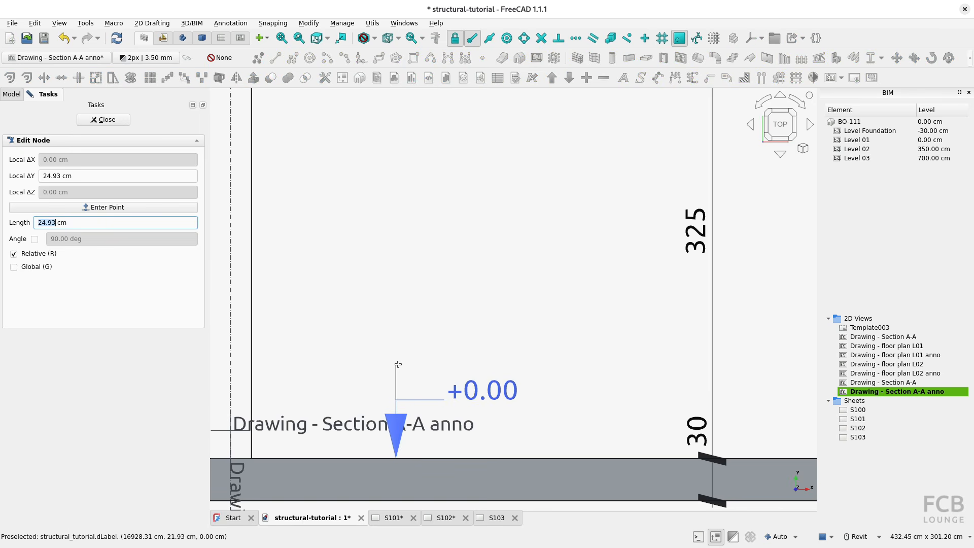
click(397, 363)
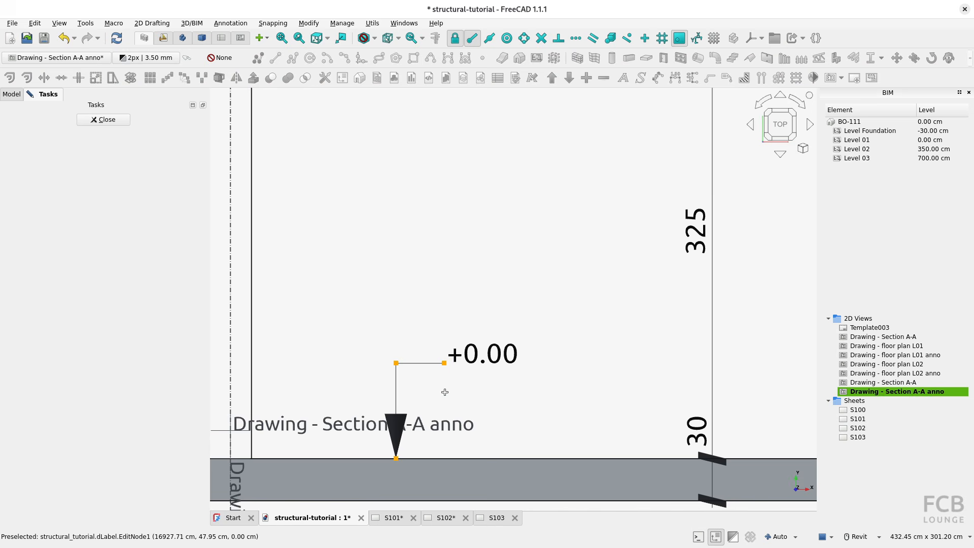
click(107, 120)
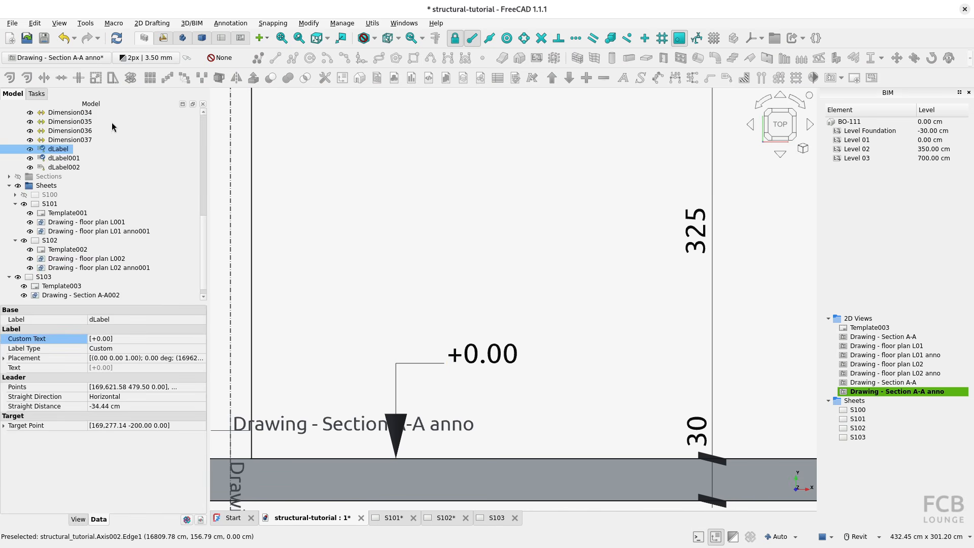
Raise the leader's corner node on the L1 level label (+3.50) vertically by 25 cm.
scroll(387, 211, down, 5)
click(386, 319)
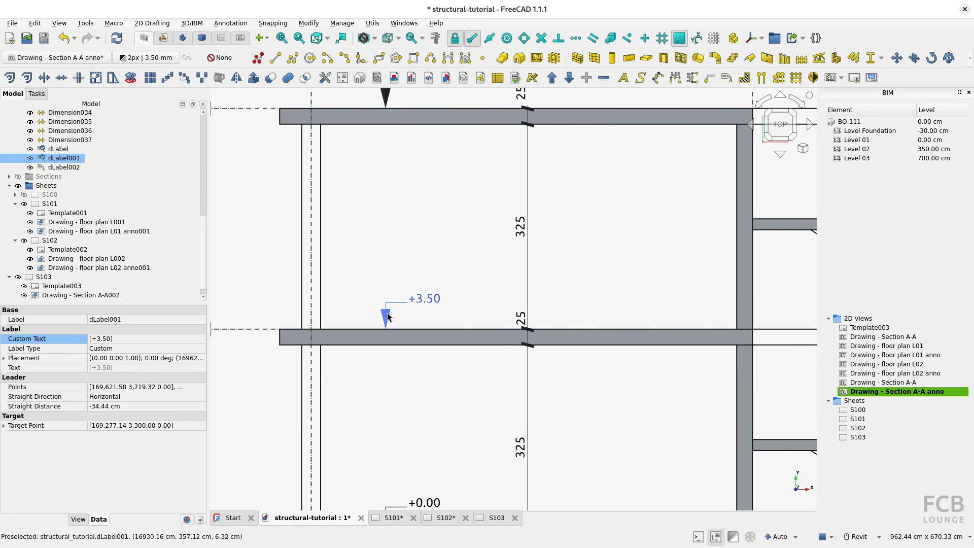
double_click(72, 159)
scroll(381, 303, up, 3)
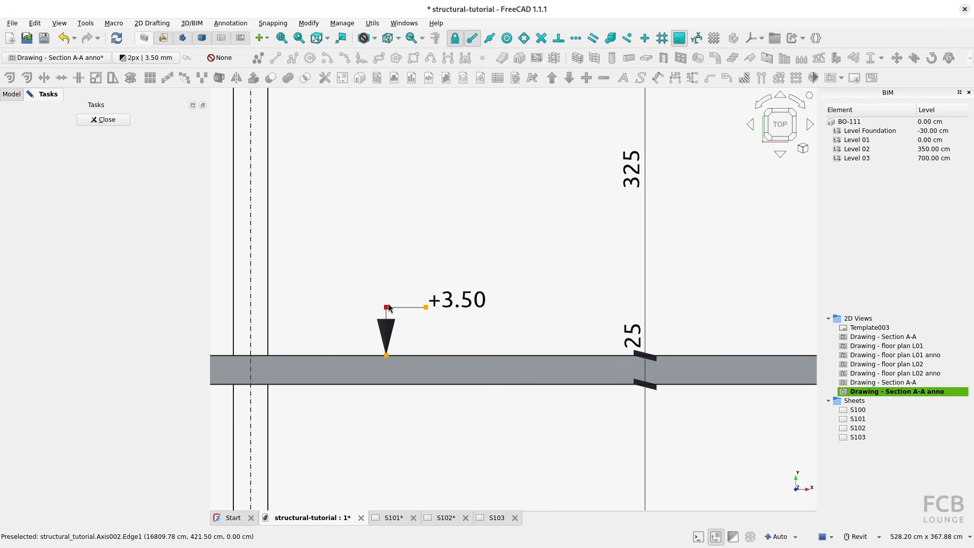
click(387, 307)
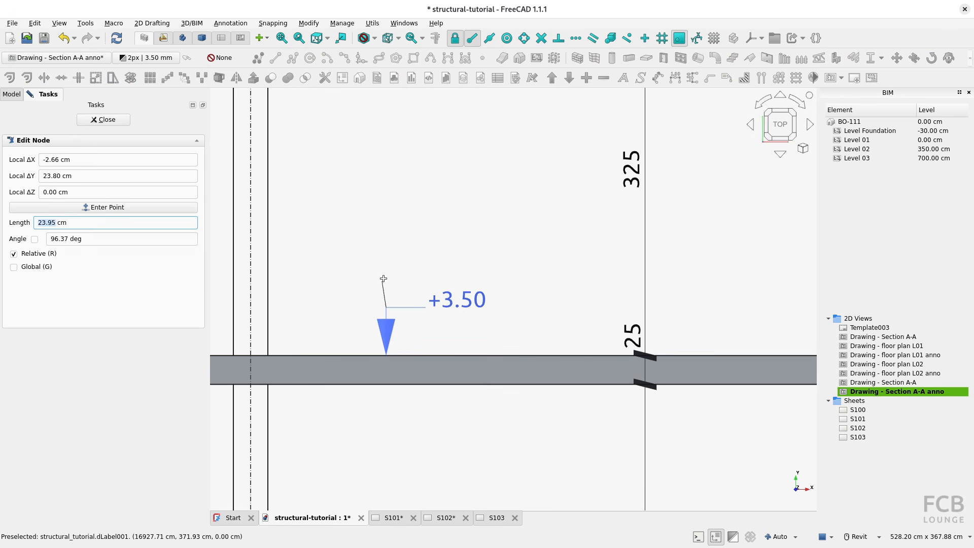
key(shift)
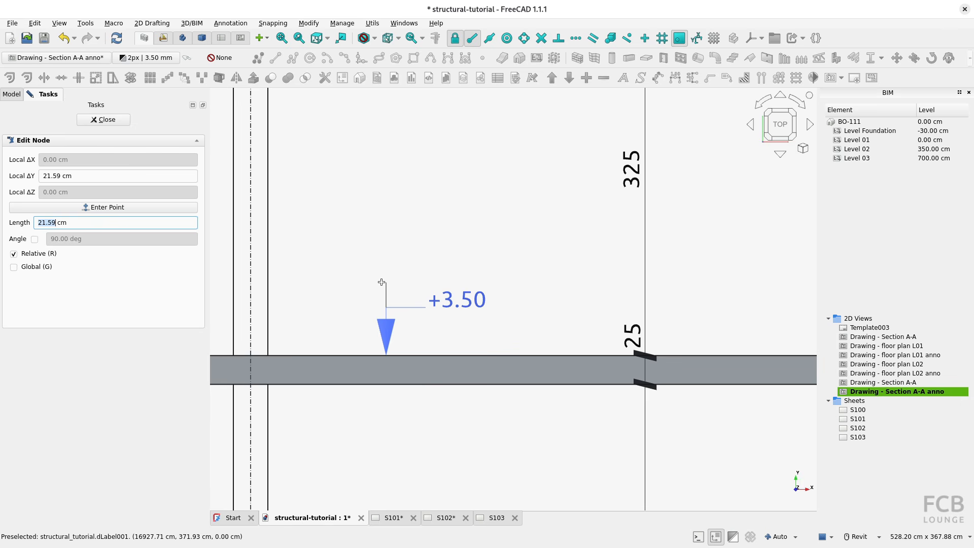
text(25)
key(Return)
scroll(446, 306, down, 3)
middle_drag(429, 124, 418, 288)
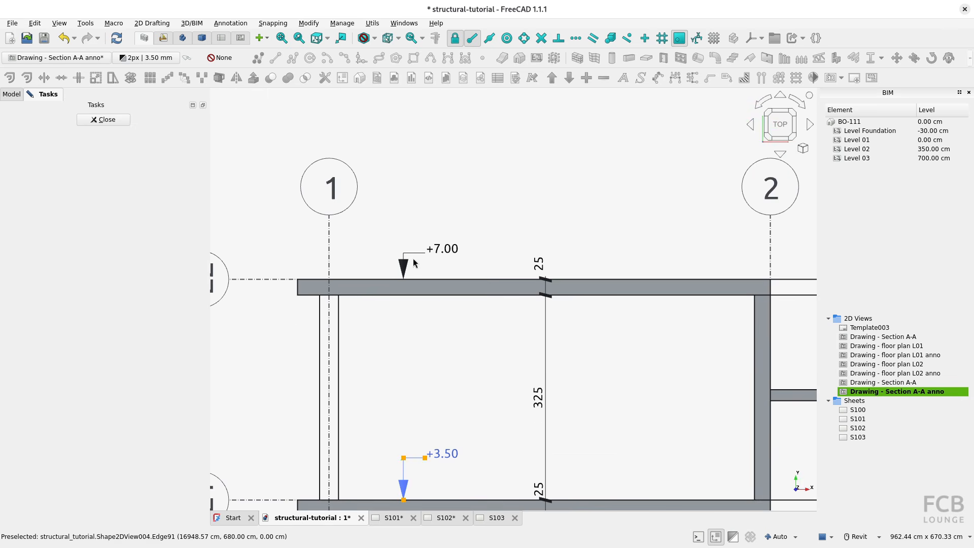
click(115, 122)
Raise the leader's corner node on the L2 level label (+7.00) vertically by 25 cm.
click(406, 259)
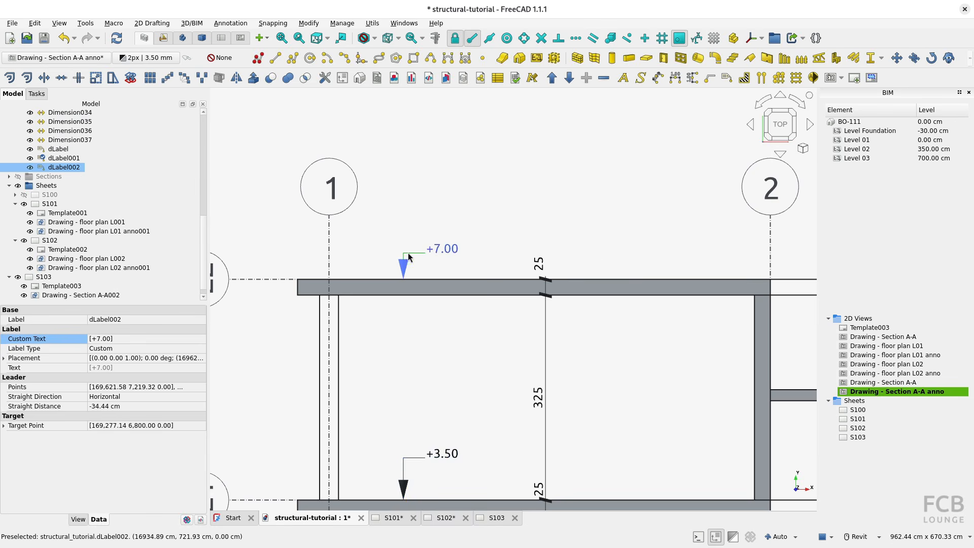
scroll(408, 253, up, 3)
double_click(64, 168)
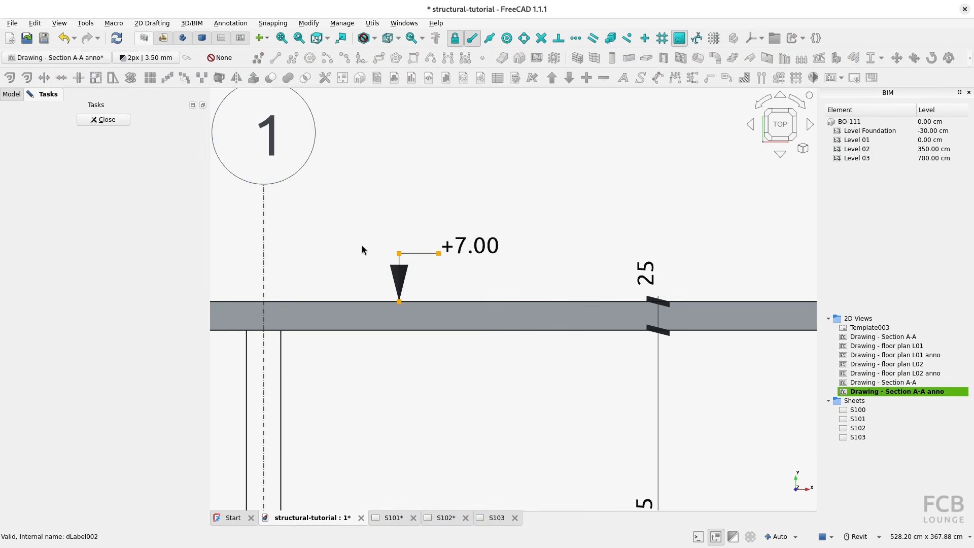
click(399, 253)
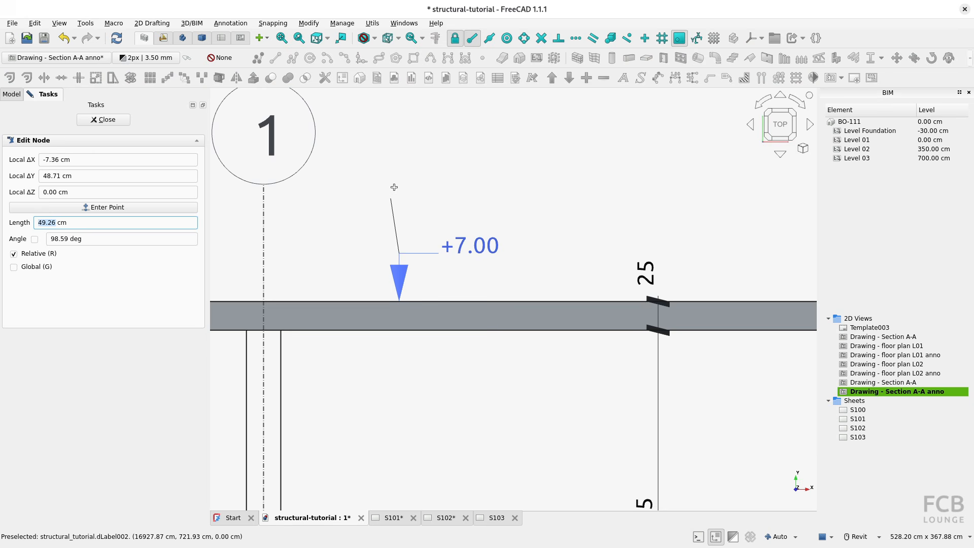
key(shift)
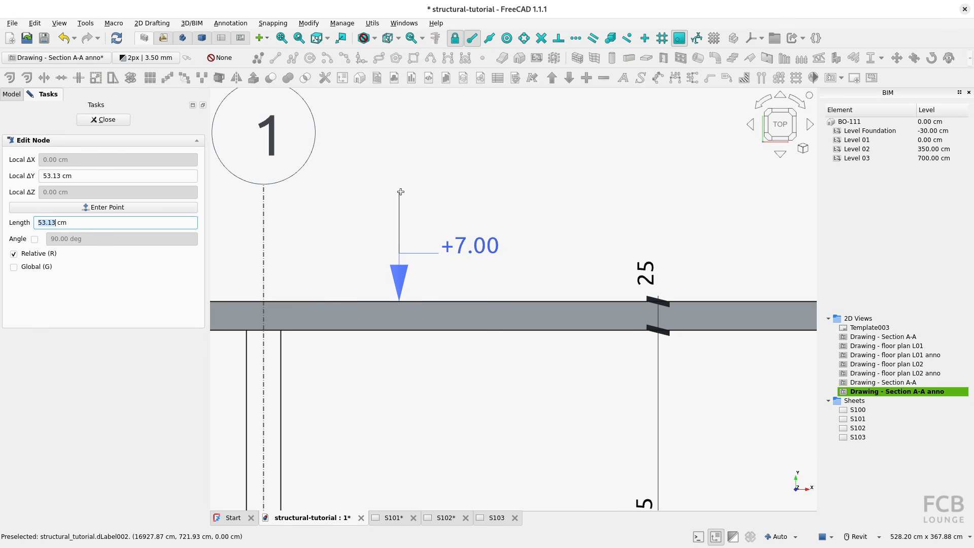
text(25)
key(Return)
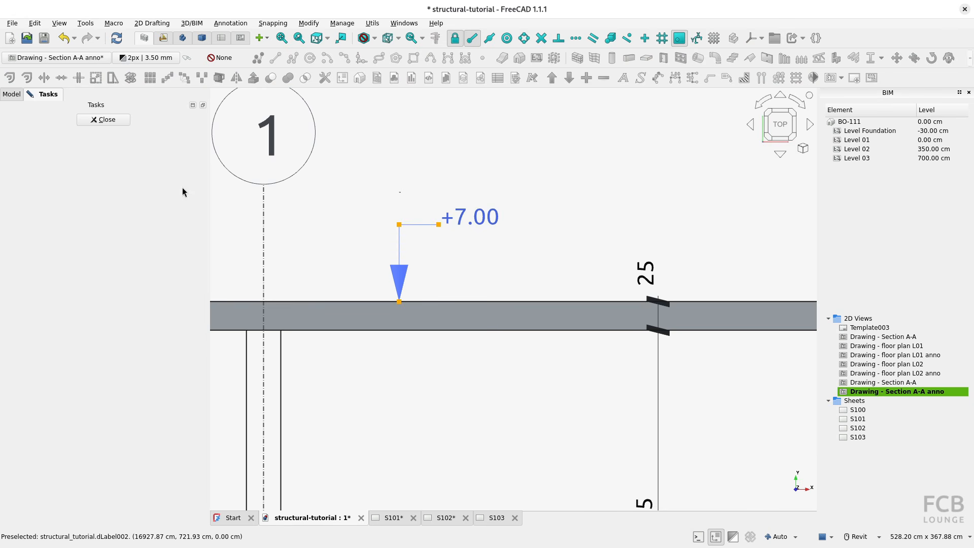
click(103, 119)
scroll(409, 285, down, 4)
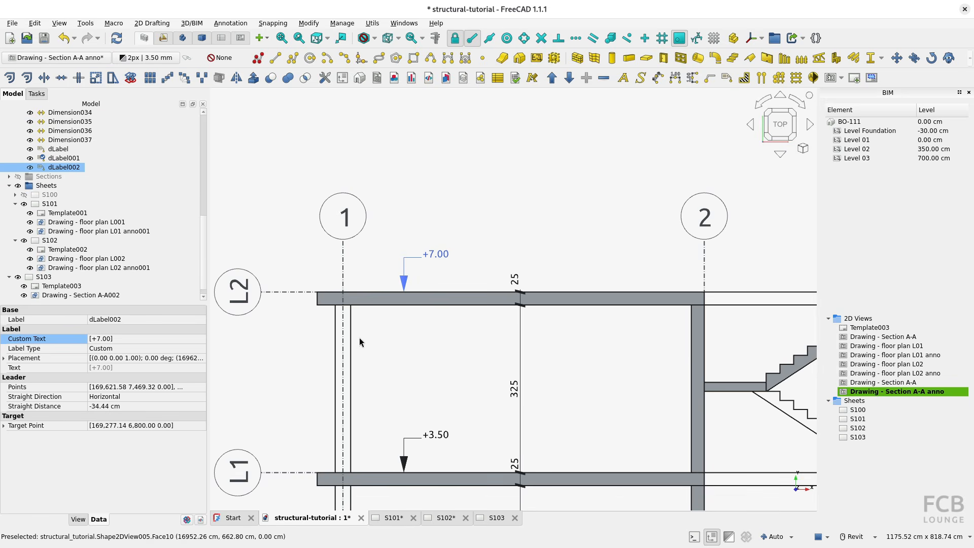
Open sheet S103 and check the raised level labels and the overall layout of the Section A-A sheet.
click(490, 518)
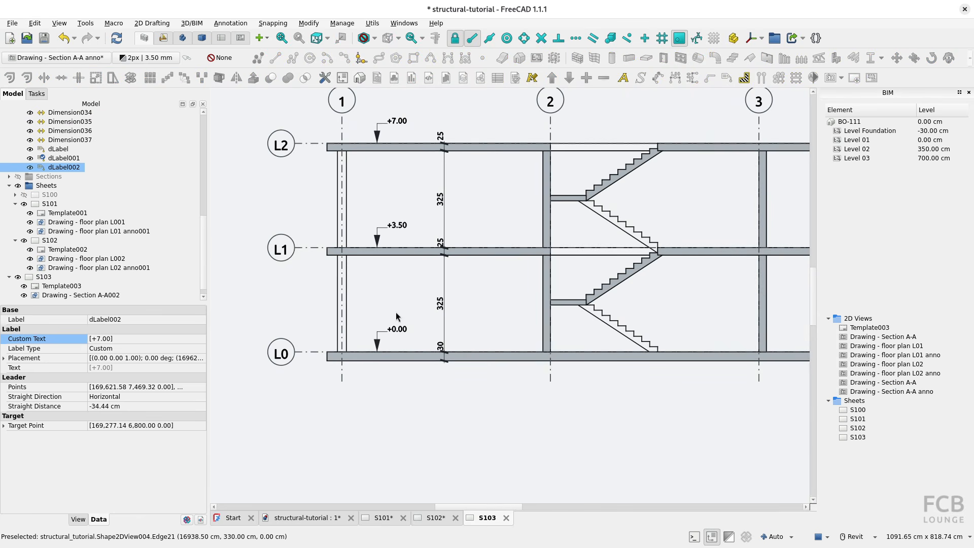
scroll(400, 248, down, 5)
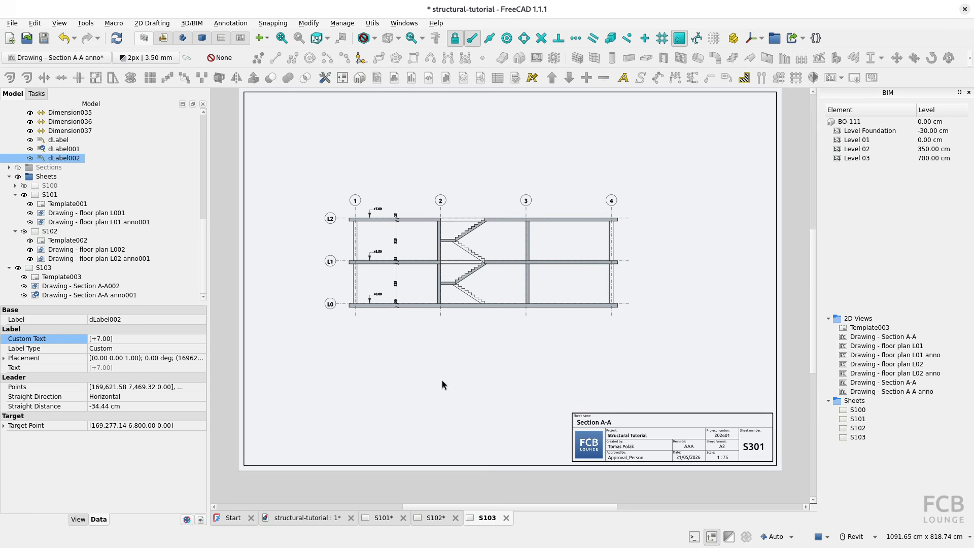
middle_drag(442, 374, 456, 391)
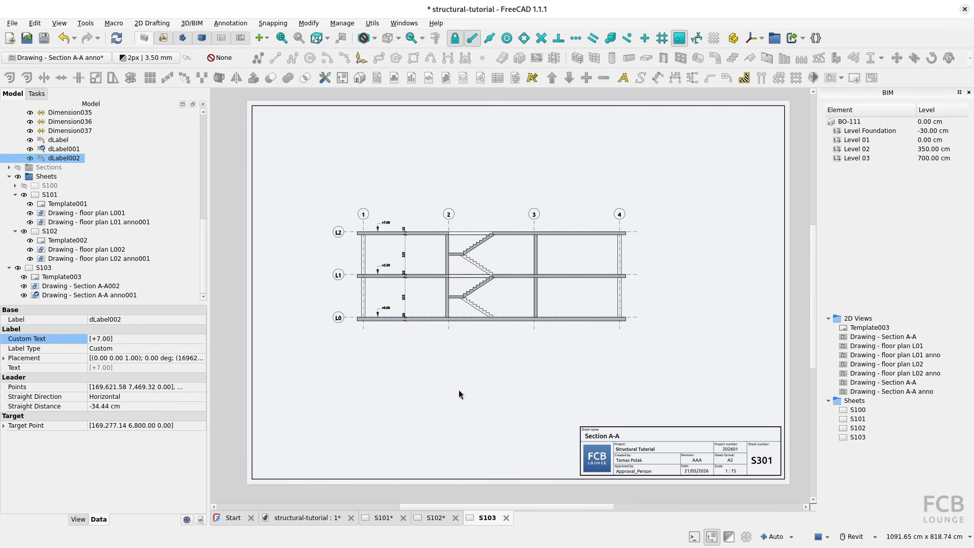
Return to the model view, turn on the visibility of the LOT 205 site and view the building in 3D.
click(315, 515)
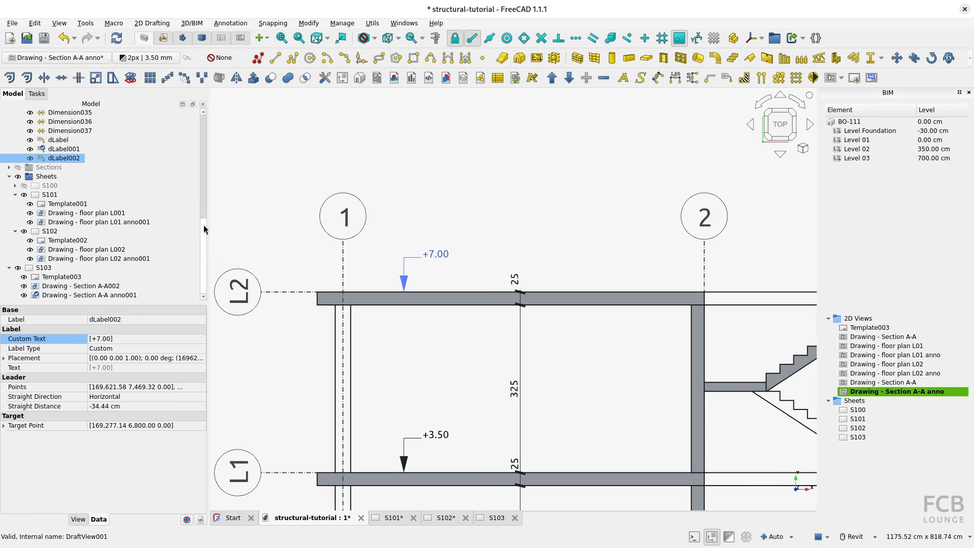
drag(203, 225, 195, 108)
click(16, 122)
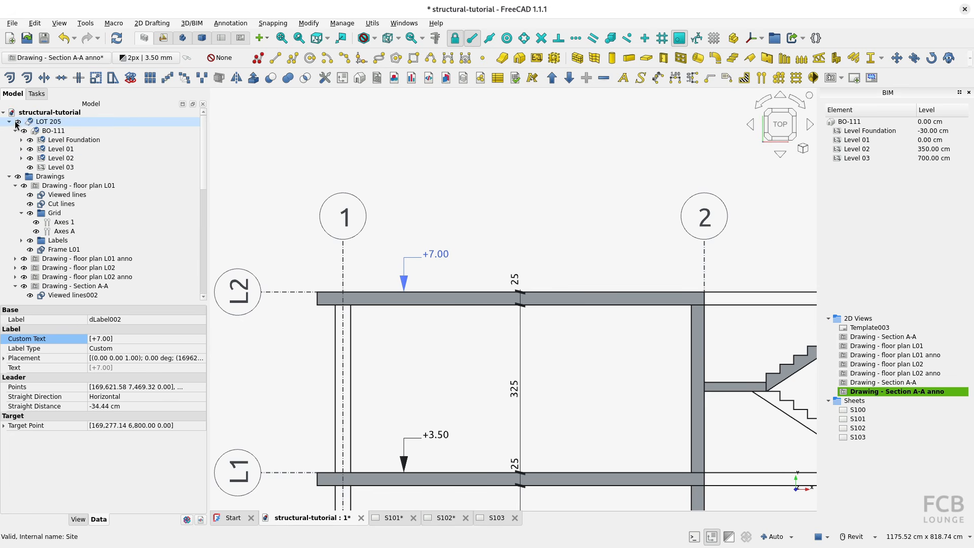
scroll(472, 255, down, 18)
mouse_move(305, 305)
middle_down()
mouse_move(479, 308)
mouse_move(538, 249)
middle_up()
scroll(420, 328, up, 2)
scroll(444, 305, up, 7)
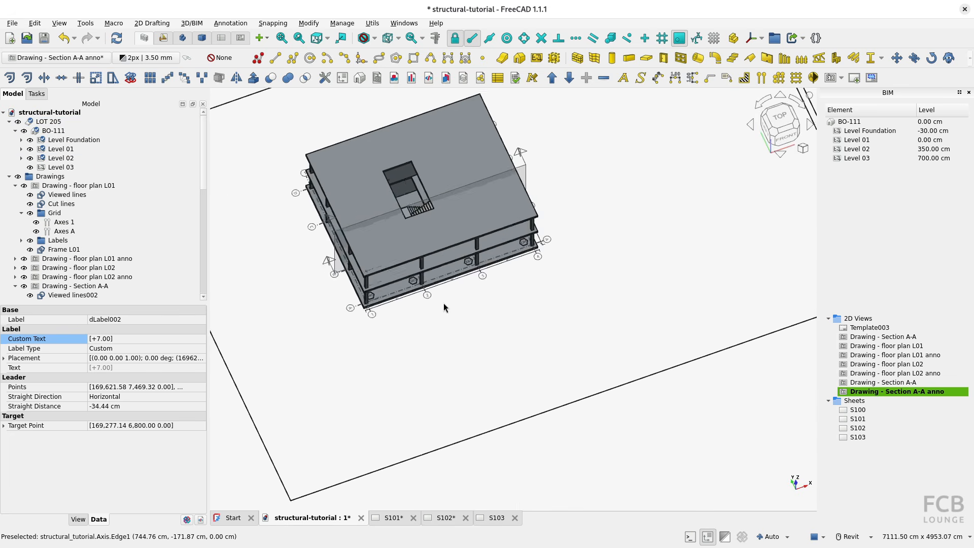